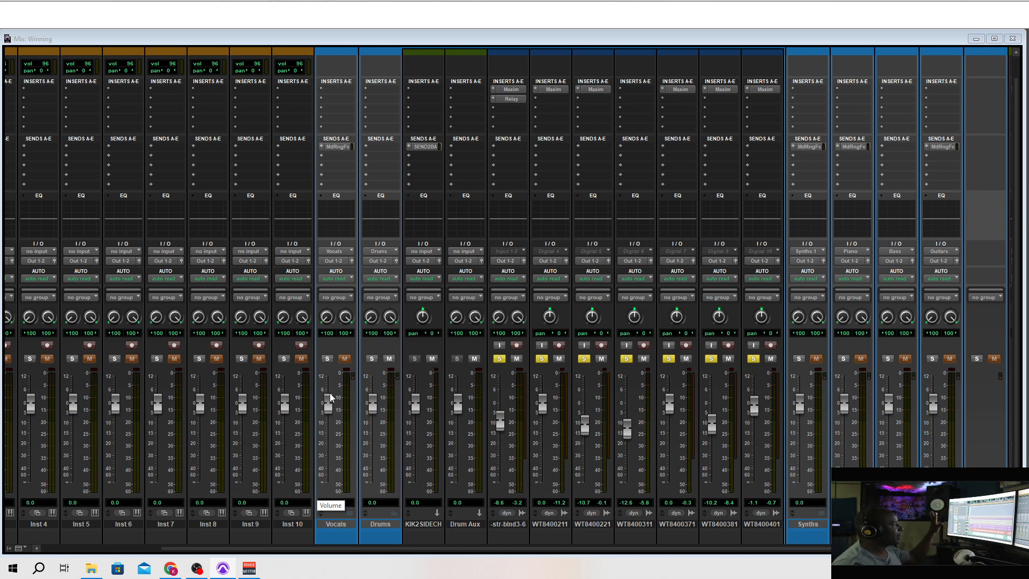
Step: Review the session layout in both the Edit and Mix windows, finishing in the Mix window
key("ctrl+equal")
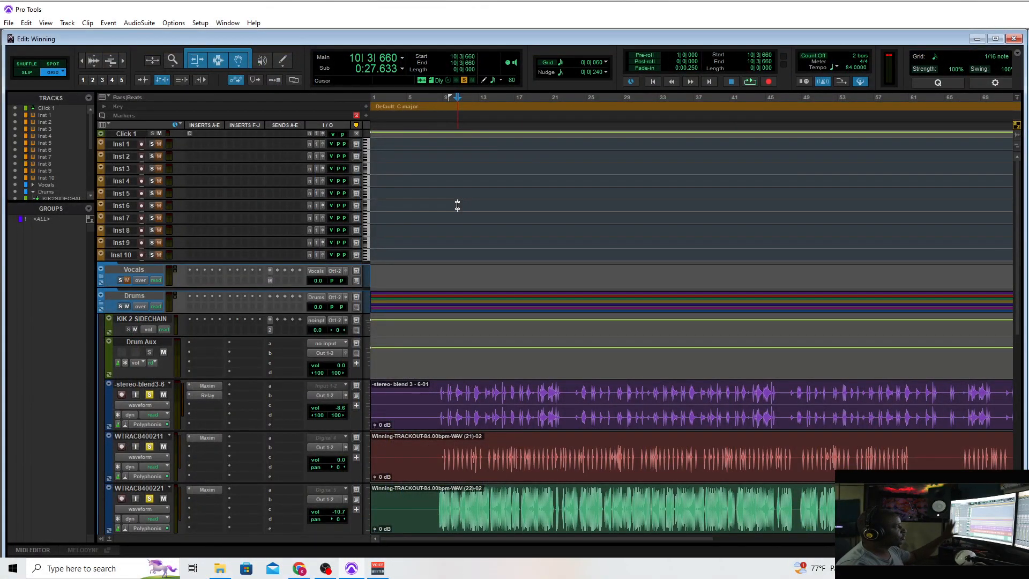
key("ctrl+equal")
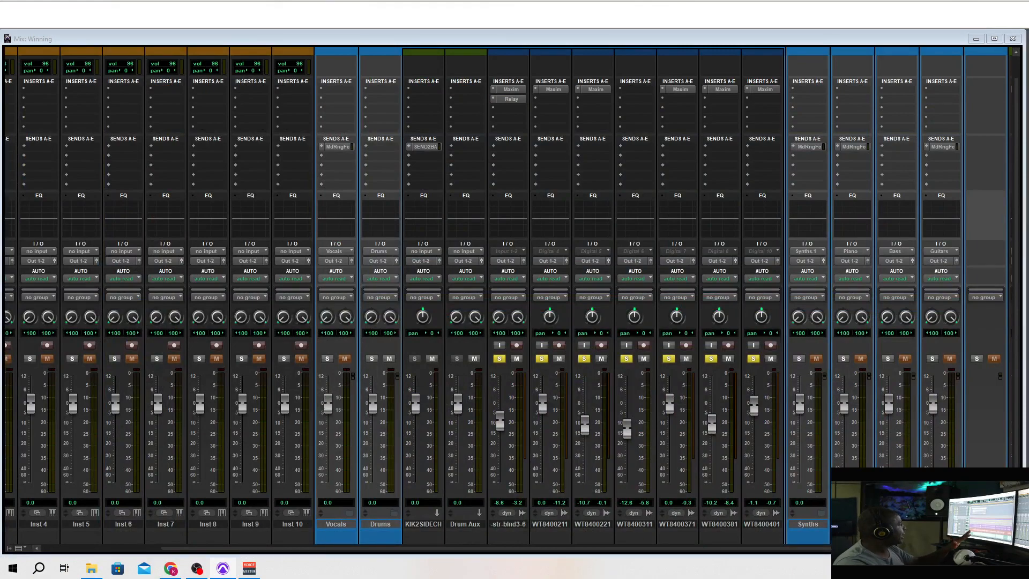
key("ctrl+equal")
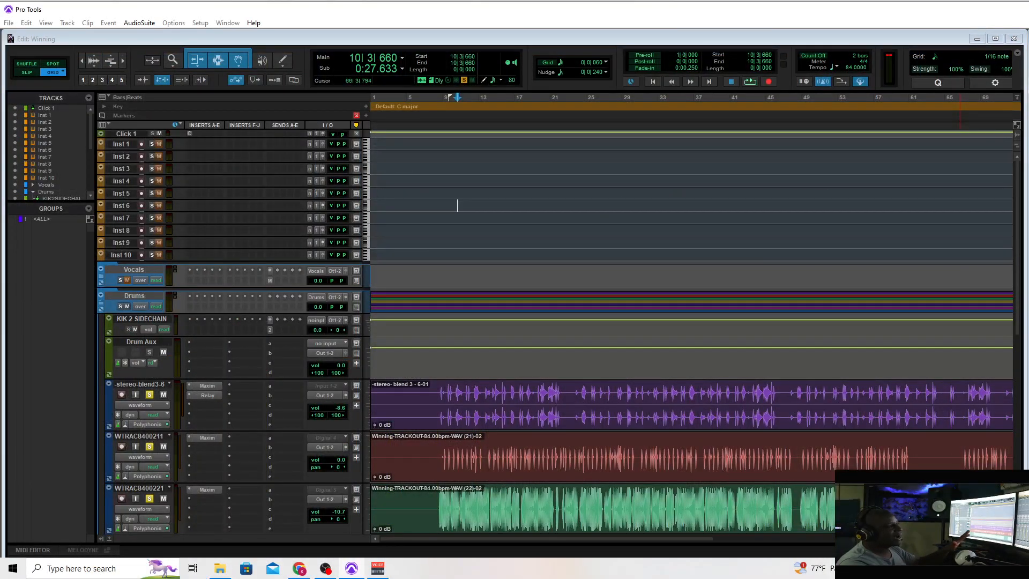
key("ctrl+equal")
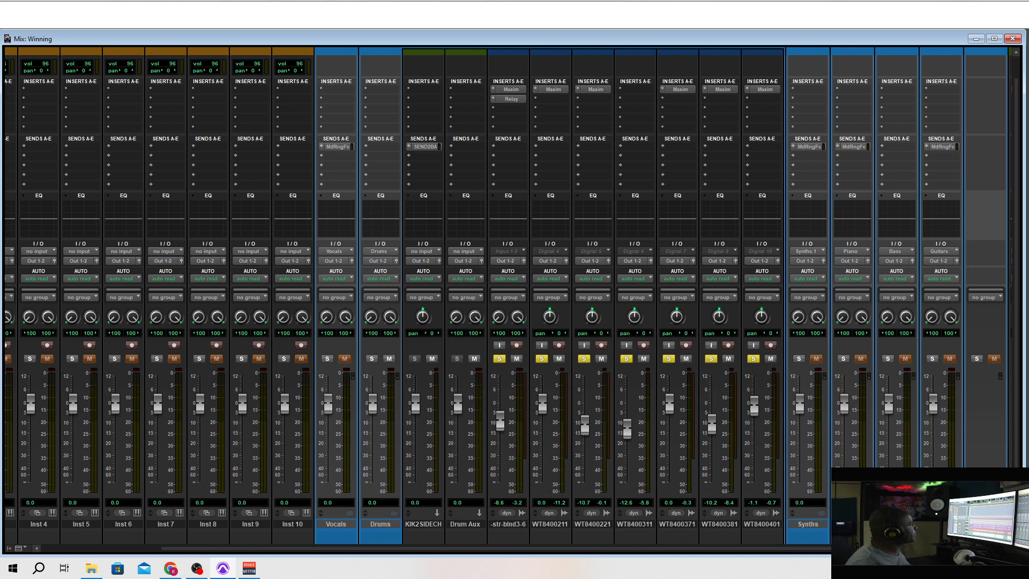
Step: Play the session and inspect the Maxim limiters on the stereo blend, 211, 221 and 371 drum tracks and the stereo blend's Relay plug-in
key("space")
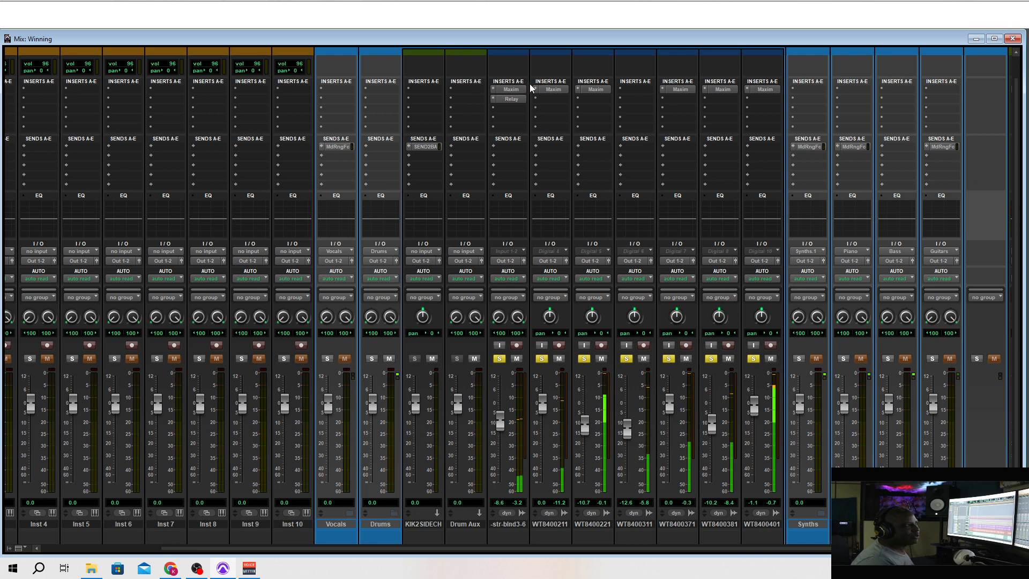
left_click(511, 90)
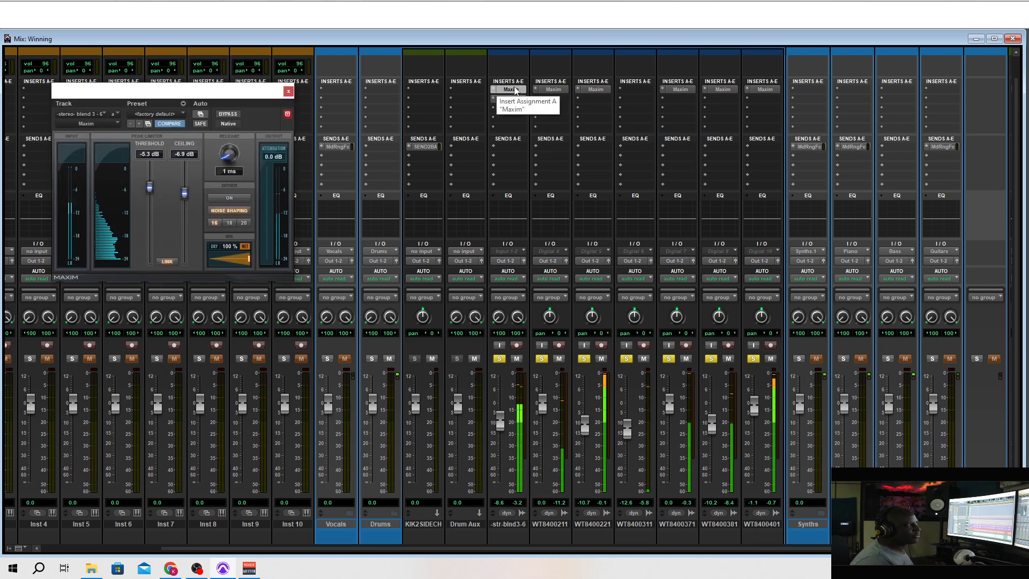
left_click(288, 91)
left_click(553, 89)
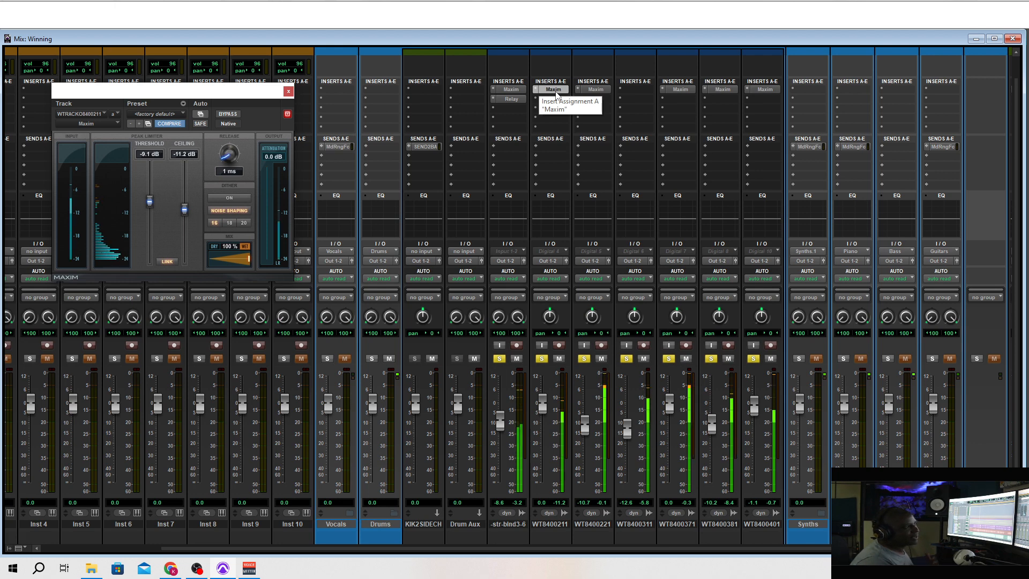
left_click(594, 89)
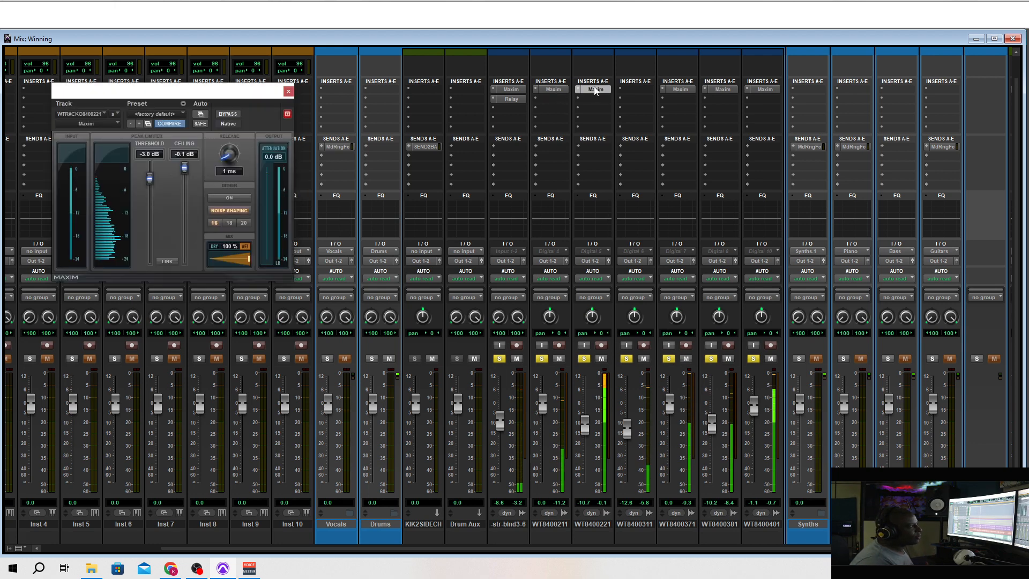
left_click(675, 89)
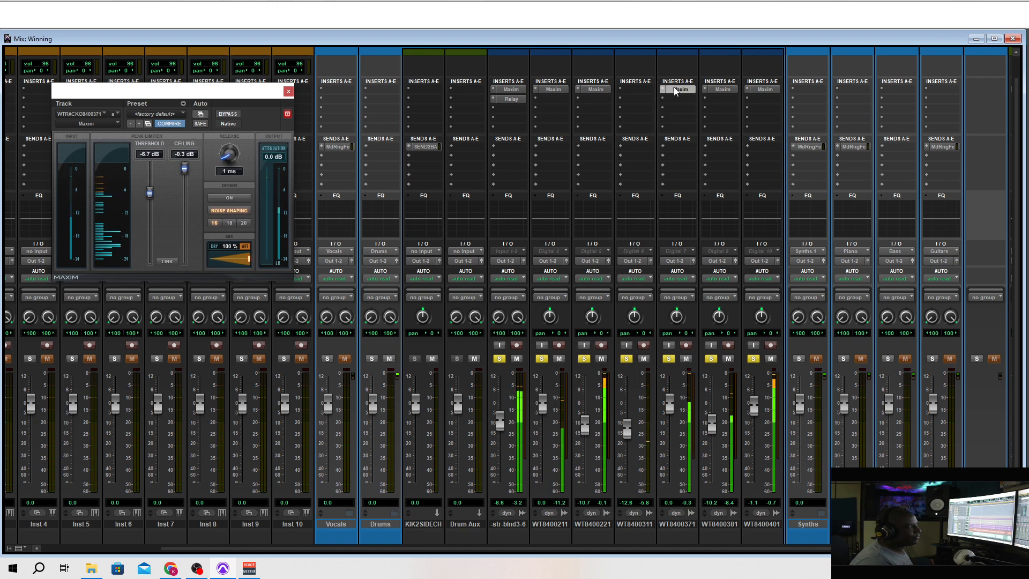
left_click(288, 91)
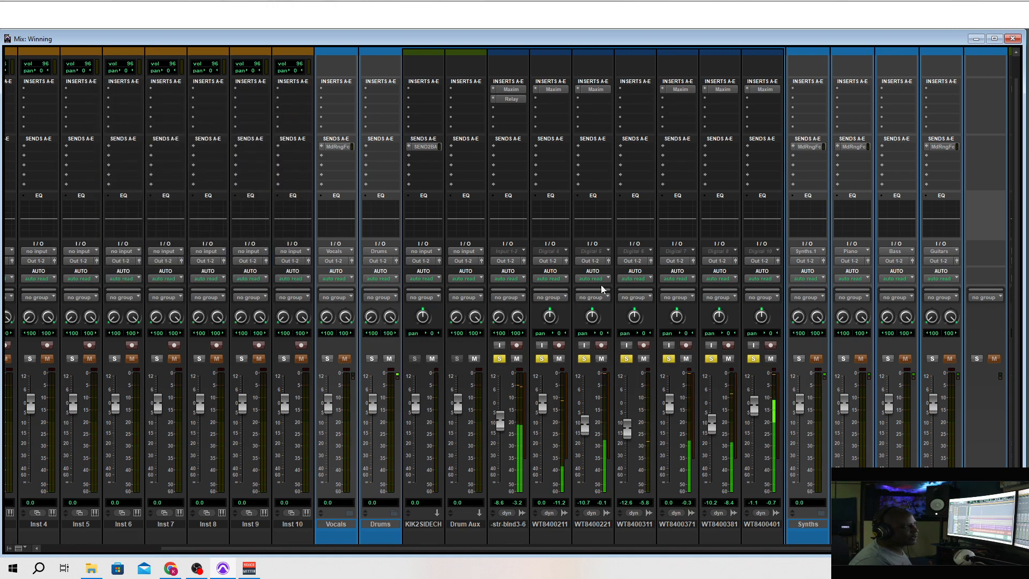
left_click(513, 99)
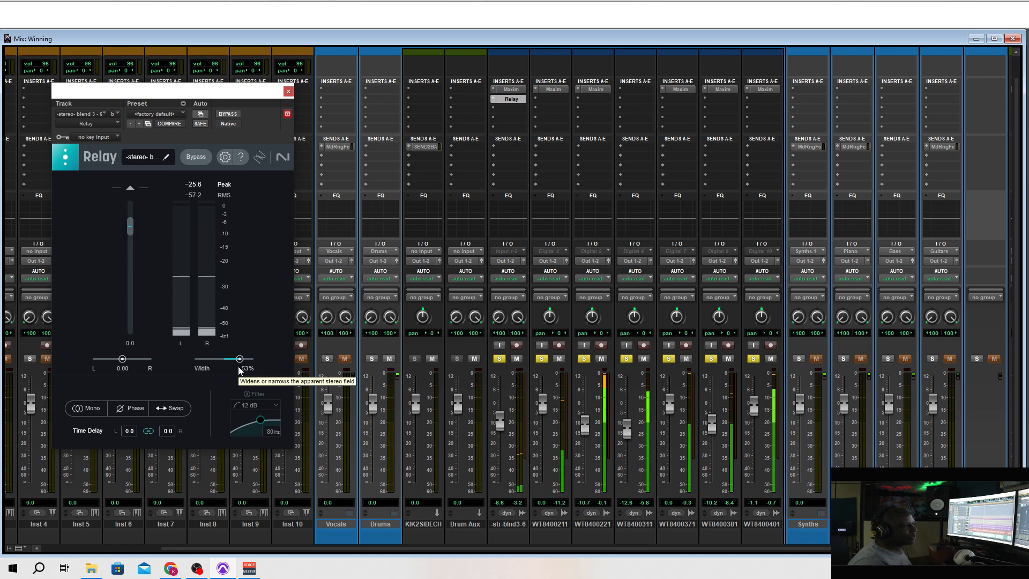
left_click(287, 89)
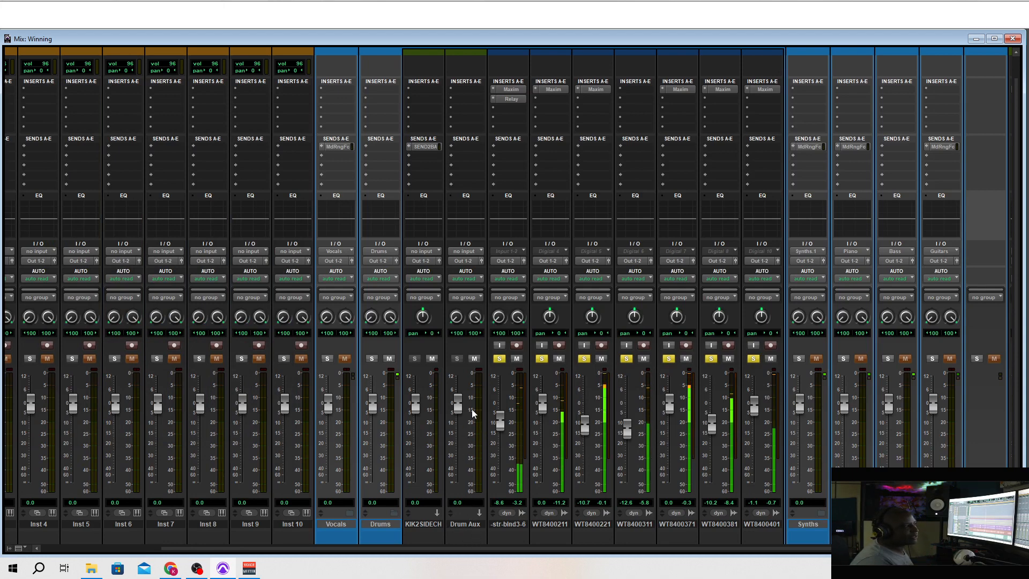
Step: Route the outputs of the stereo blend track and the WT8400211 drum track to Drum Aux (Stereo)
left_click(506, 262)
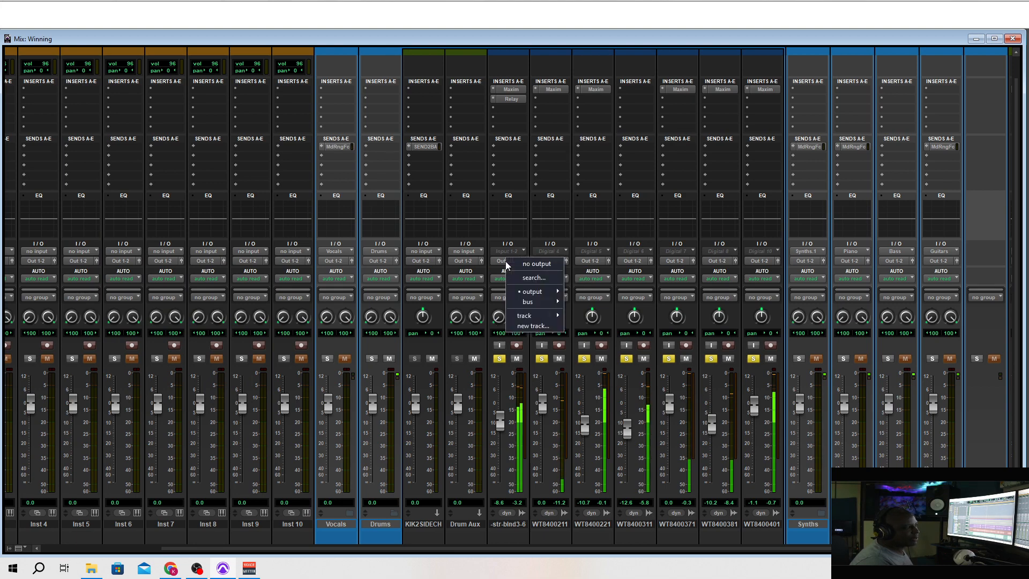
mouse_move(532, 319)
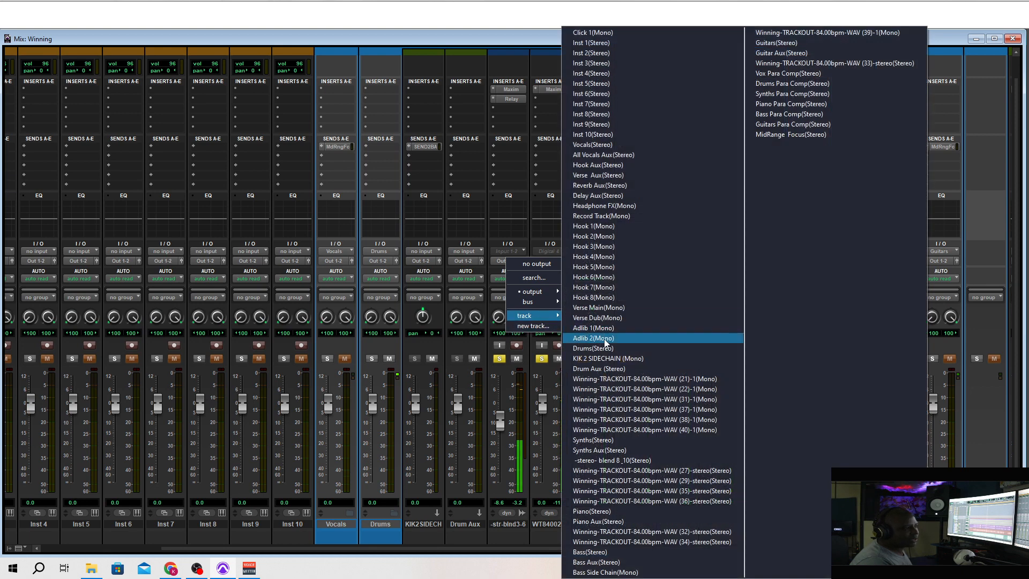
left_click(609, 369)
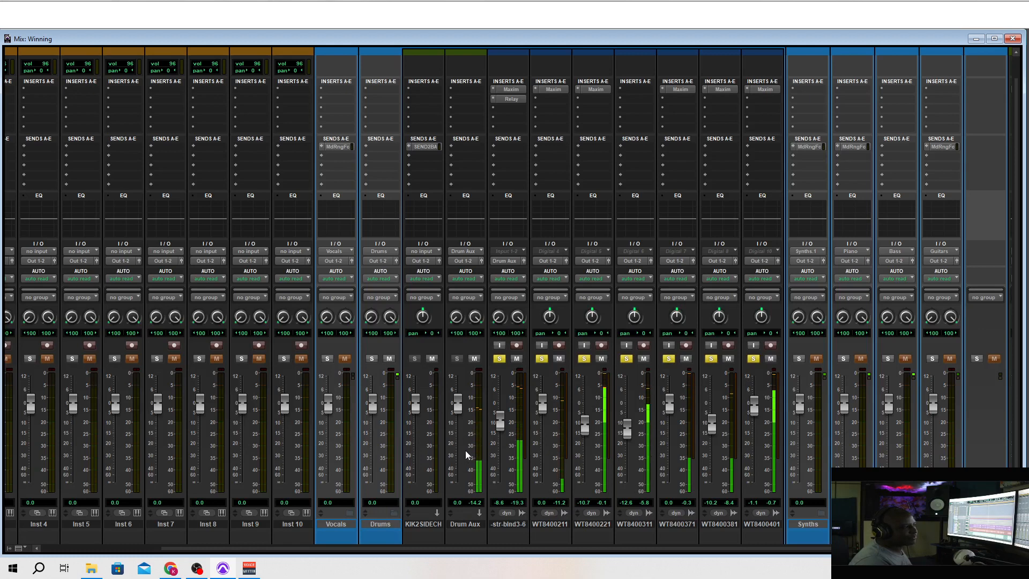
left_click(544, 261)
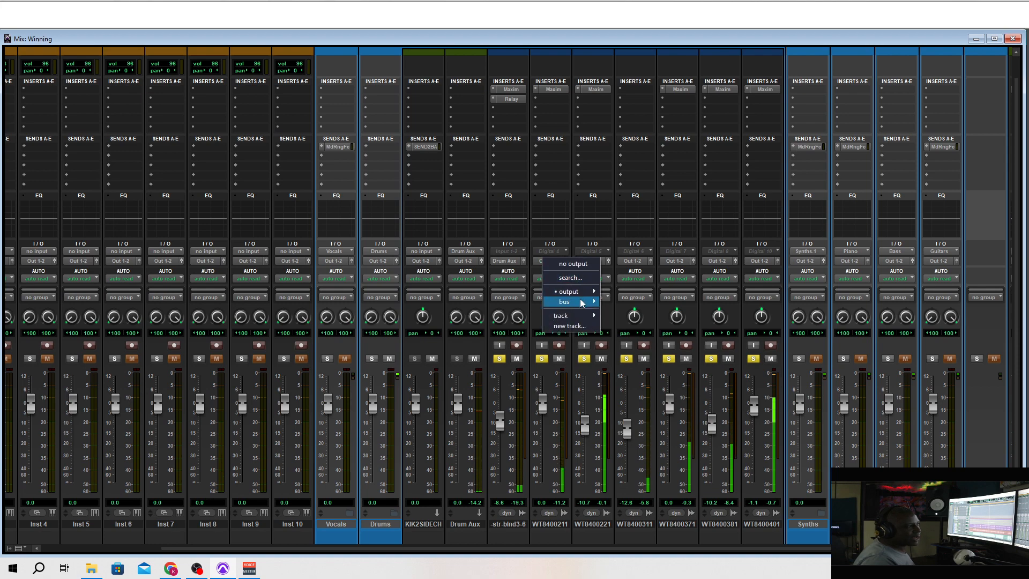
mouse_move(581, 303)
left_click(725, 114)
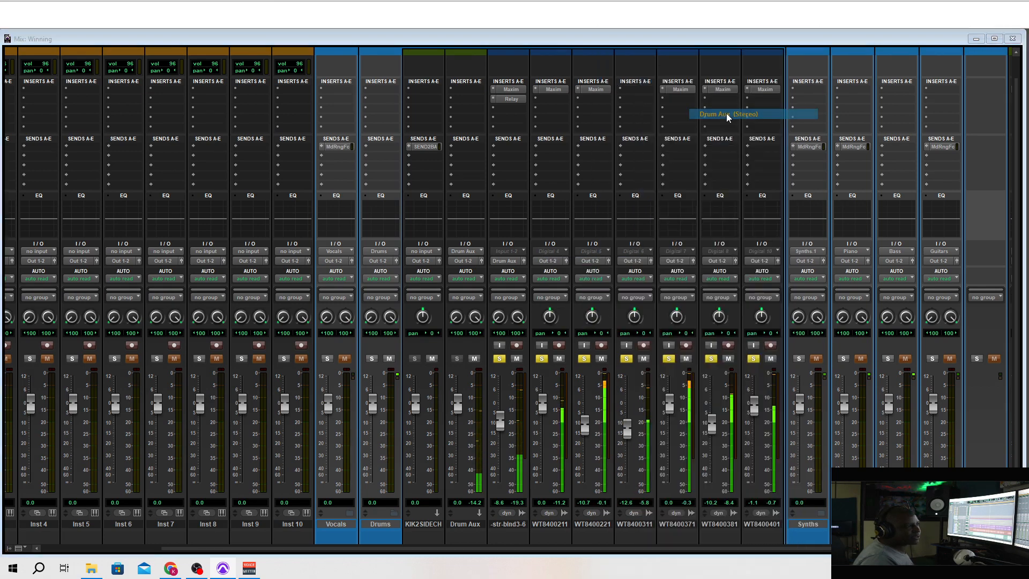
Step: Send the outputs of drum tracks WT8400221 and WT8400311 to the Drum Aux (Stereo) bus
left_click(590, 261)
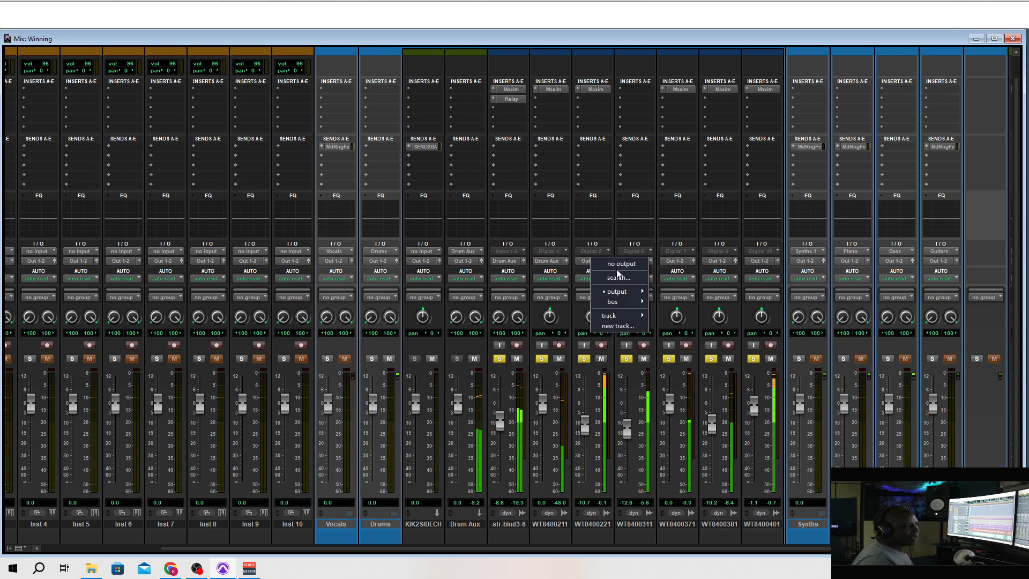
mouse_move(622, 301)
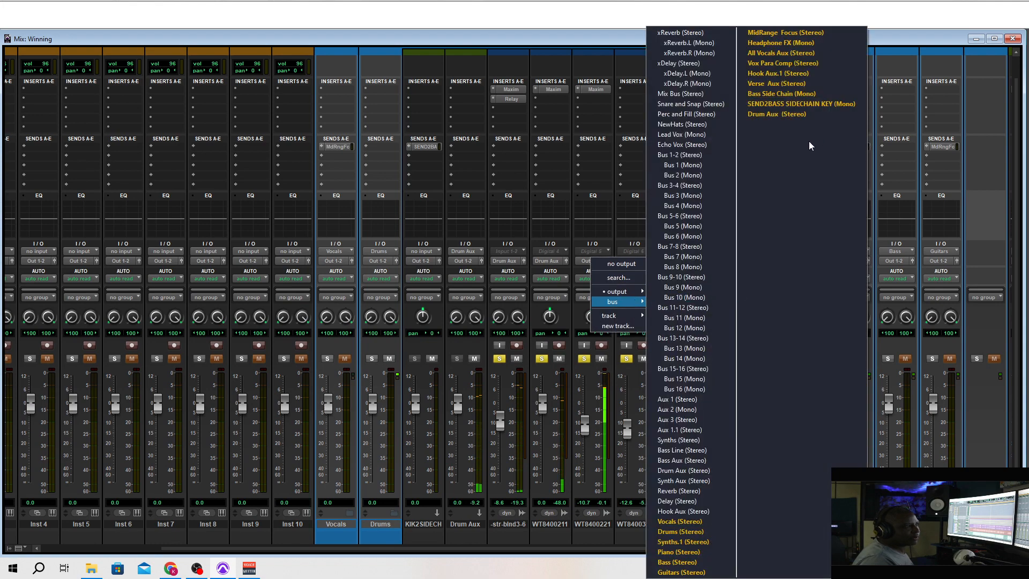
left_click(773, 115)
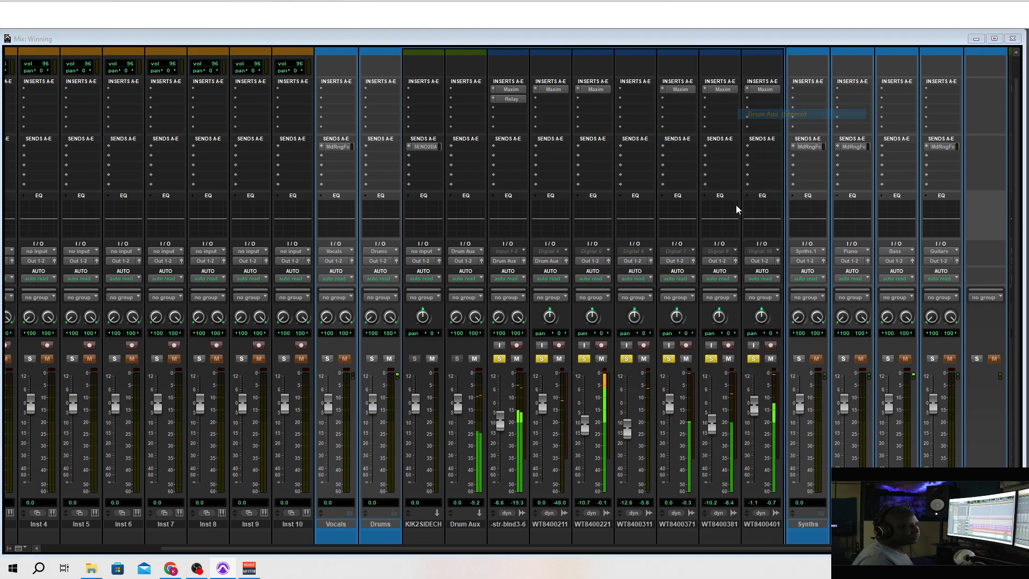
left_click(633, 262)
mouse_move(665, 301)
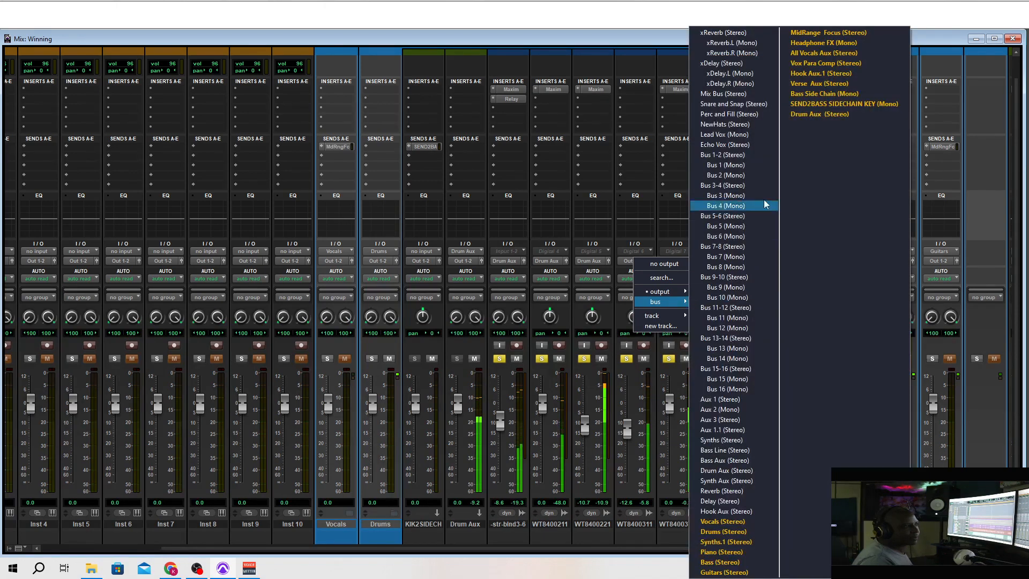
left_click(809, 114)
Step: Assign the outputs of drum tracks WT8400371, WT8400381 and WT8400401 to the Drum Aux (Stereo) bus
left_click(673, 261)
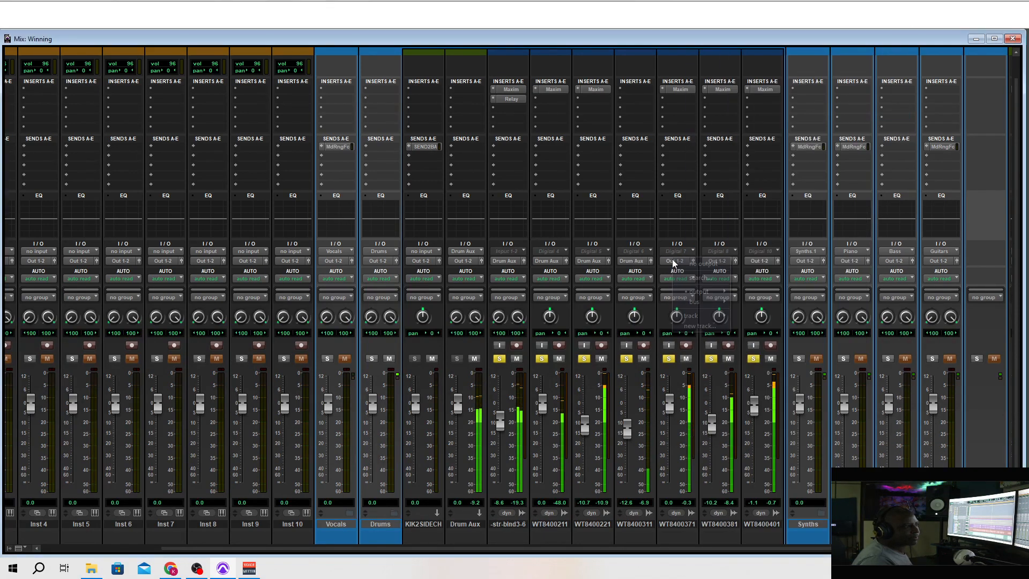
mouse_move(715, 304)
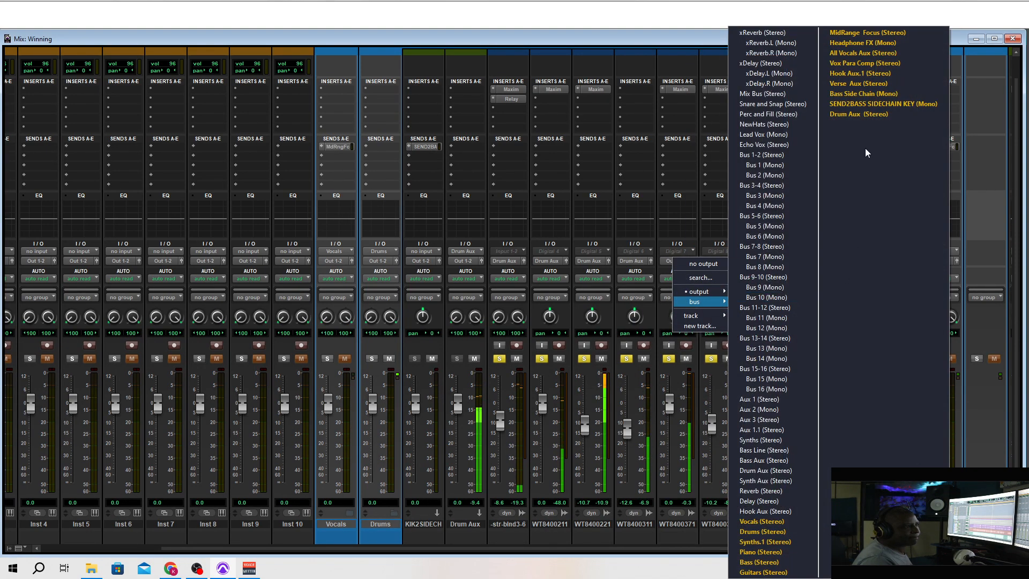
left_click(857, 114)
left_click(718, 263)
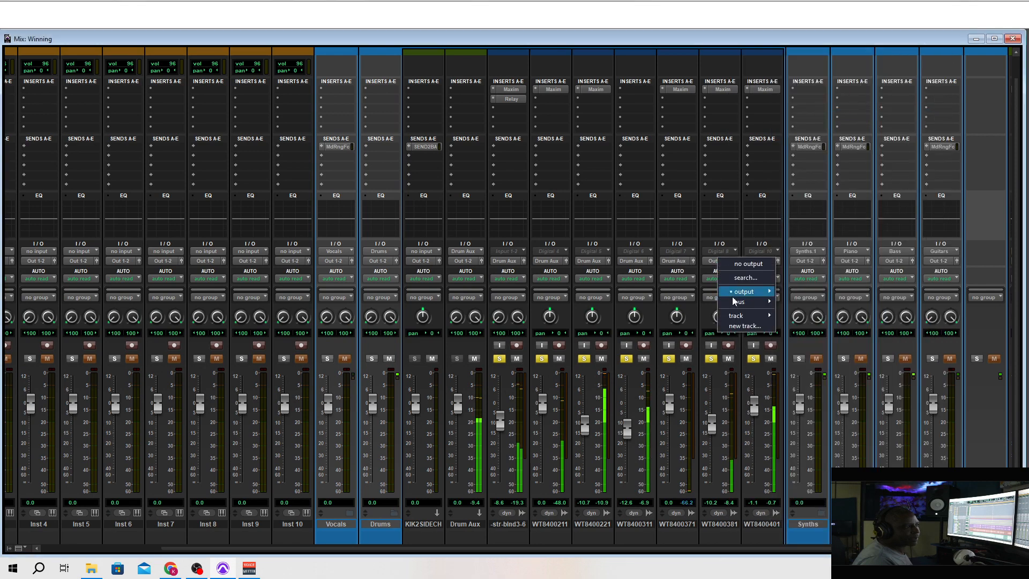
mouse_move(742, 302)
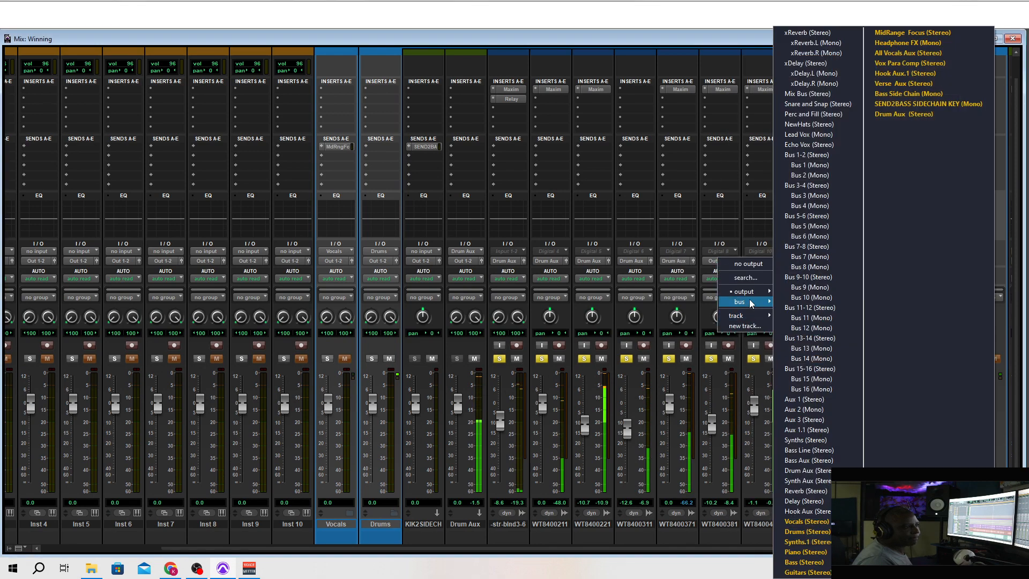
left_click(905, 115)
left_click(763, 262)
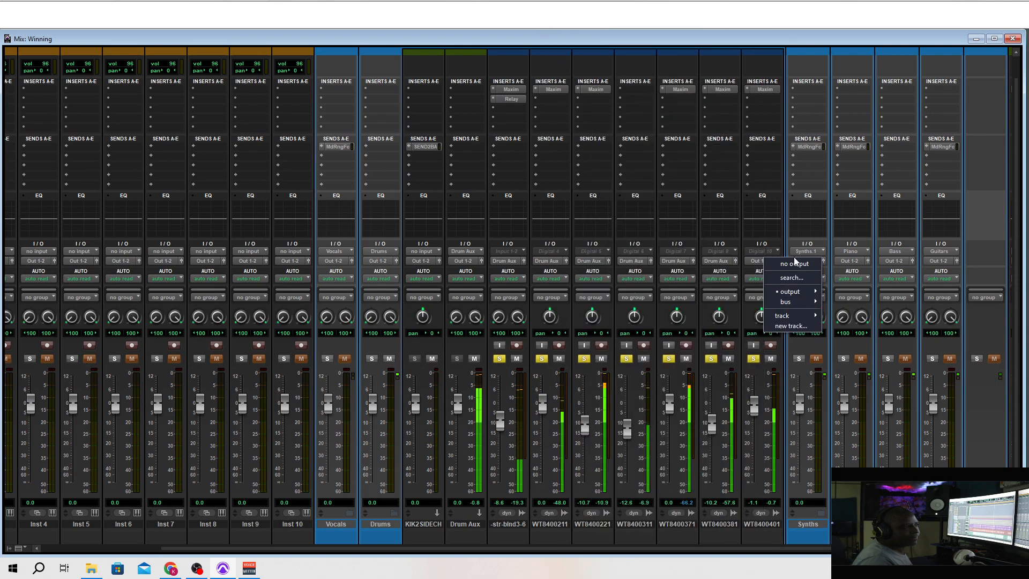
mouse_move(785, 301)
left_click(689, 114)
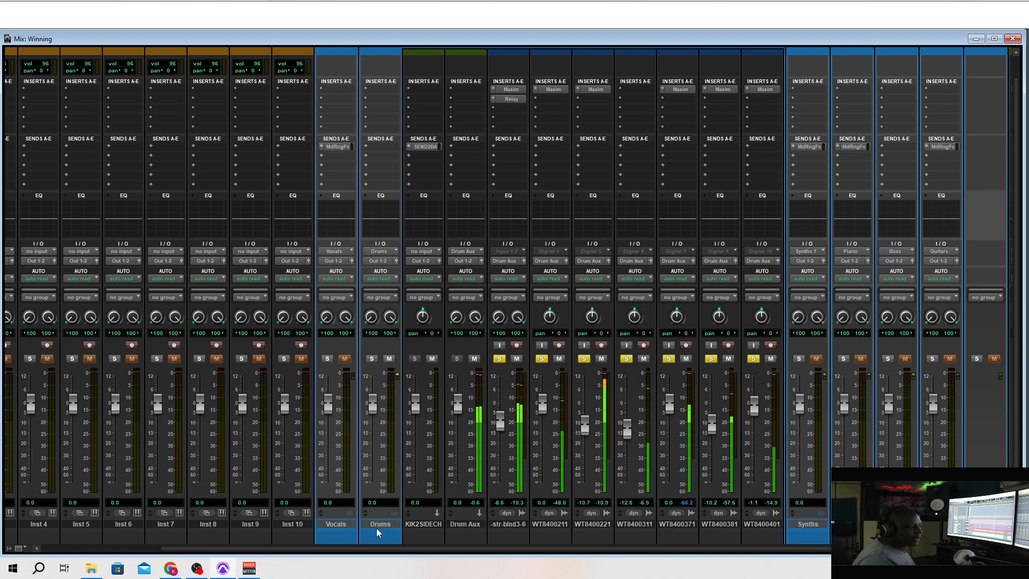
Step: Route the Drum Aux track's output to the Drums (Stereo) bus
left_click(464, 261)
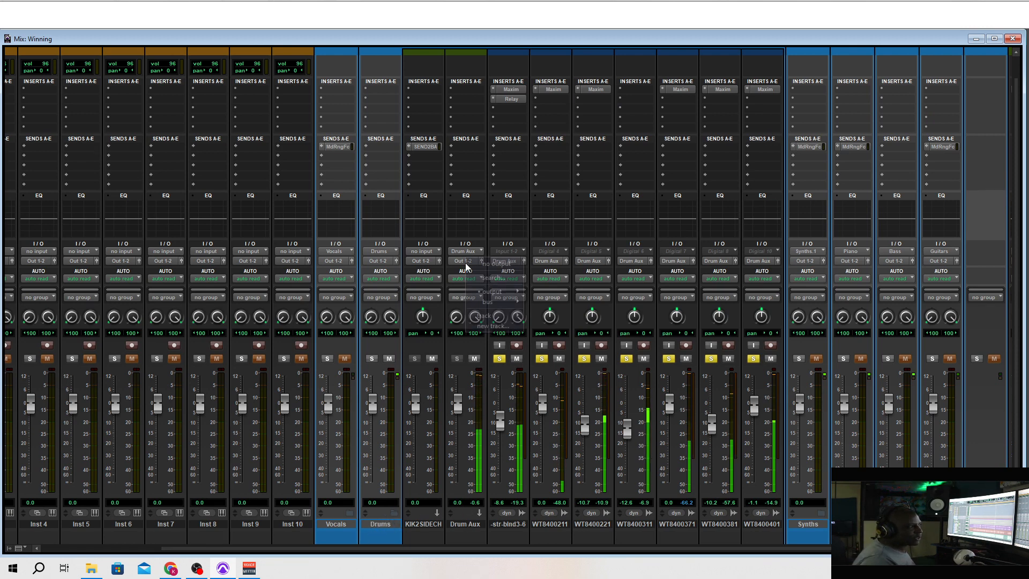
mouse_move(497, 304)
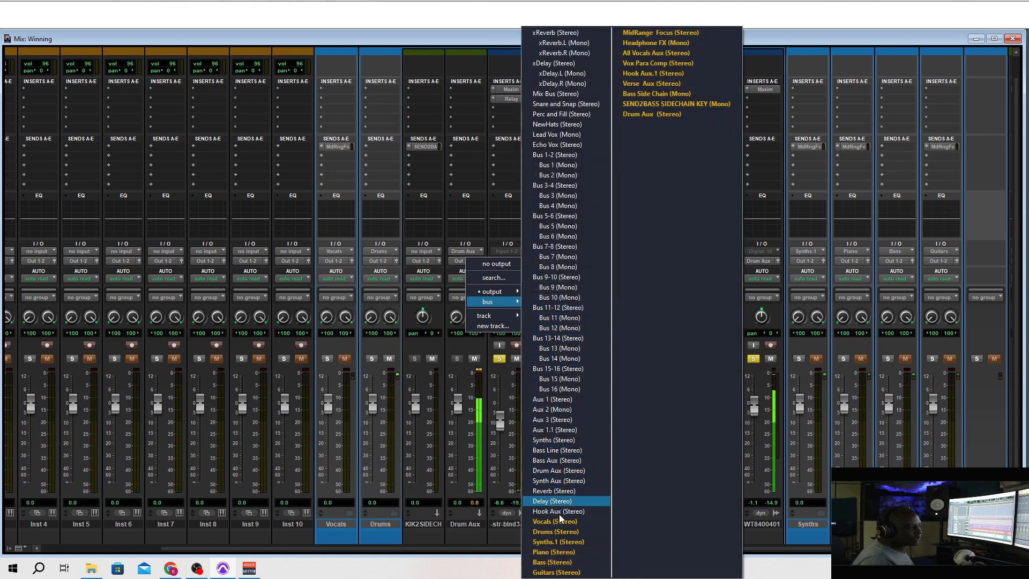
left_click(557, 531)
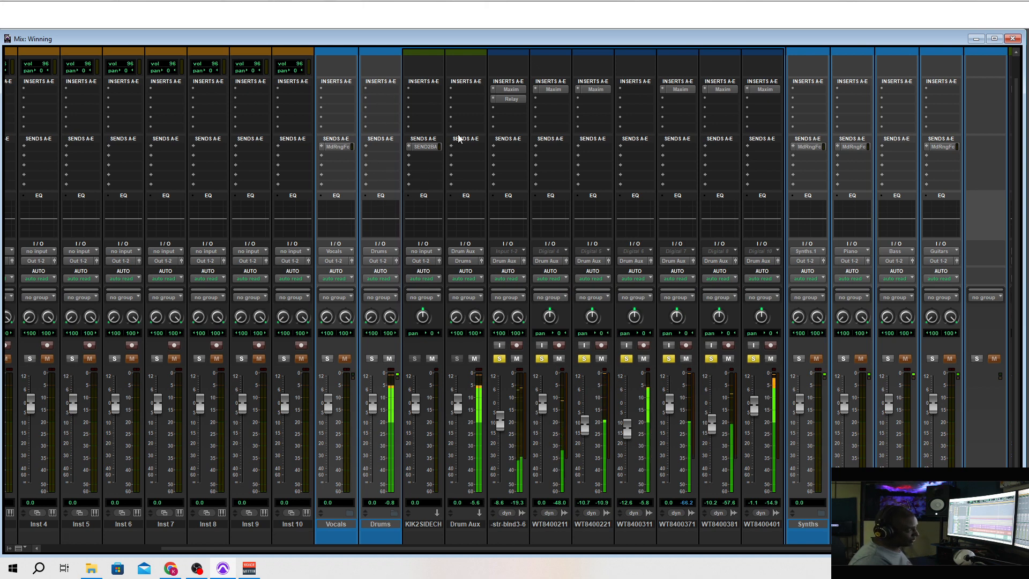
Step: Insert the stereo Maxim limiter on the Drum Aux track and set its threshold to -3.2 dB
left_click(465, 89)
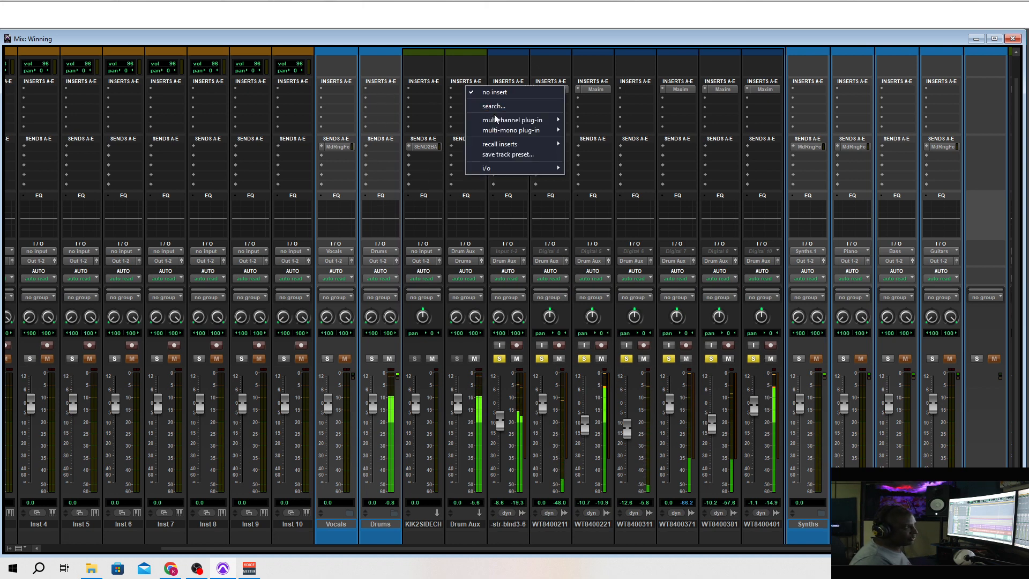
mouse_move(495, 119)
mouse_move(608, 132)
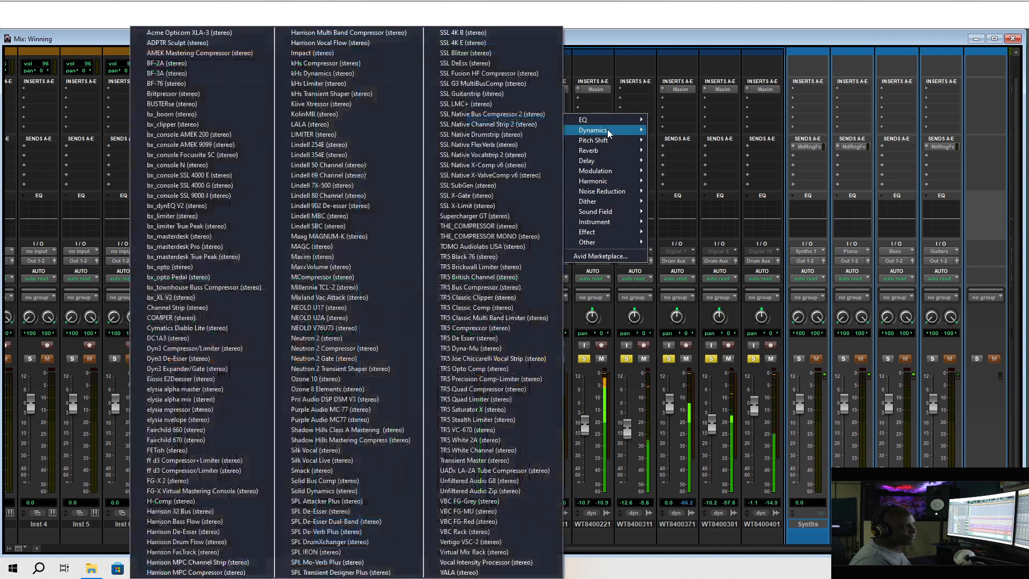
left_click(346, 257)
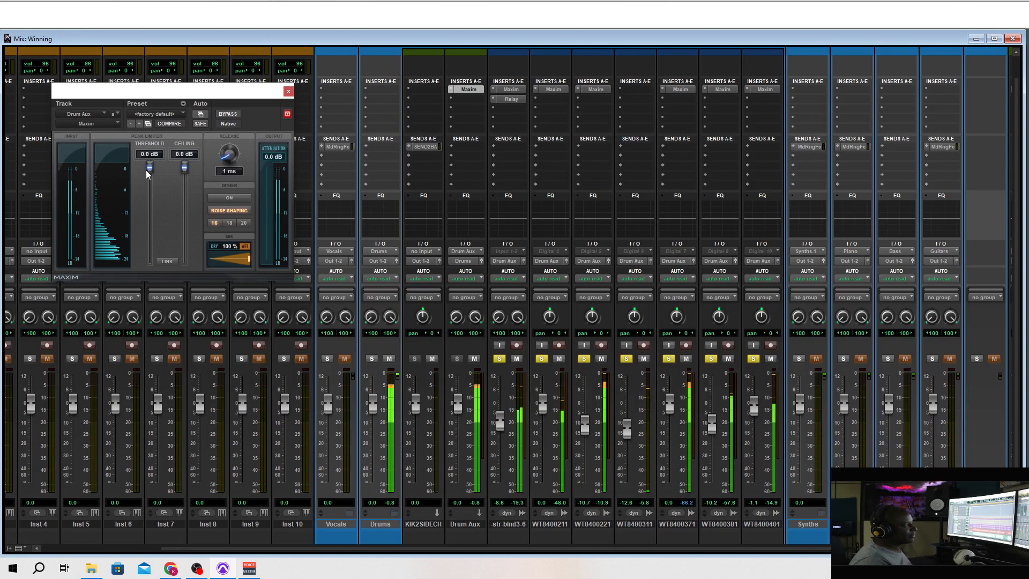
left_click_drag(145, 169, 150, 180)
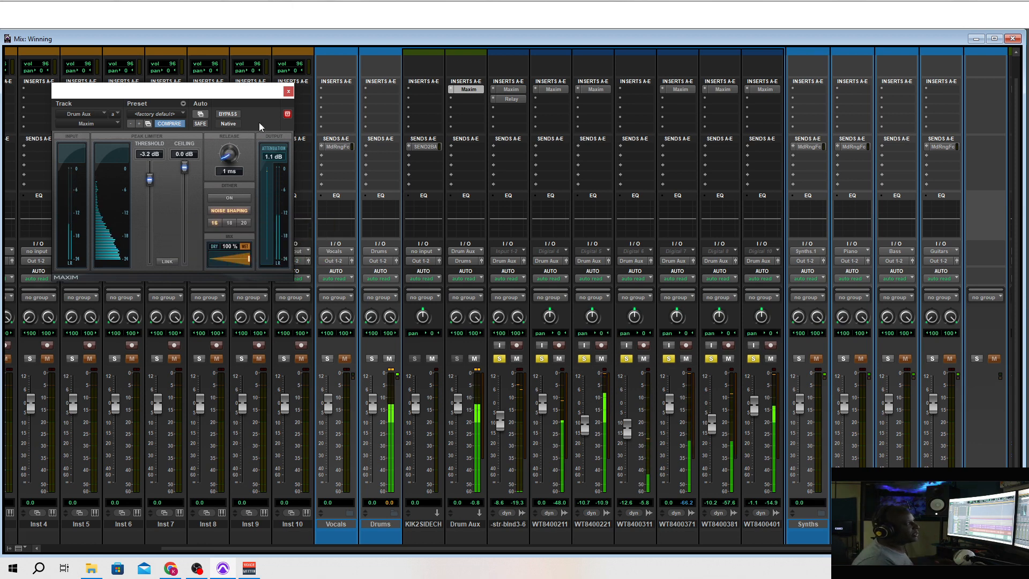
left_click(289, 91)
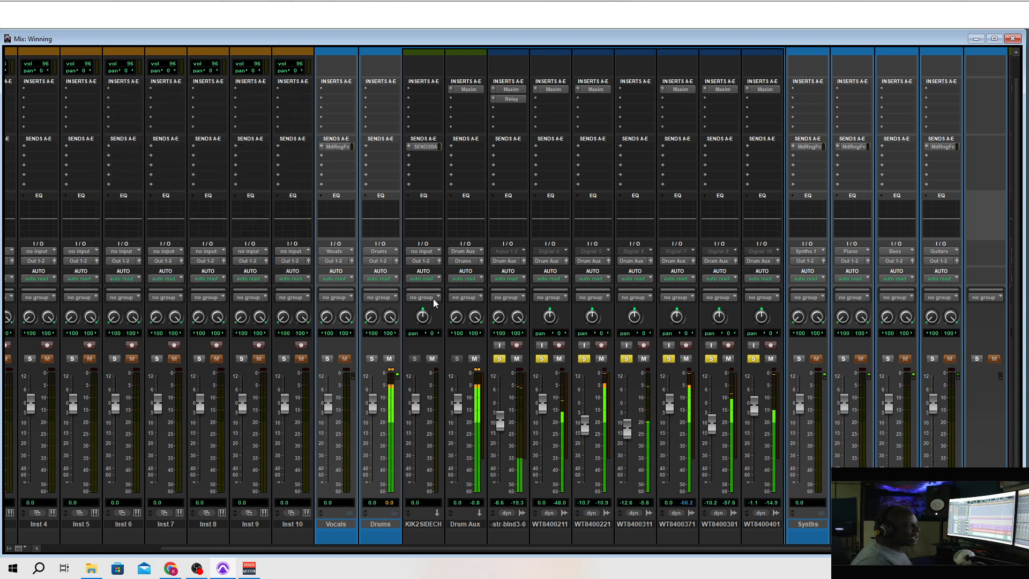
Step: Insert the stereo Fairchild 660 compressor on the Drums folder track and check its available presets
left_click(379, 88)
mouse_move(424, 119)
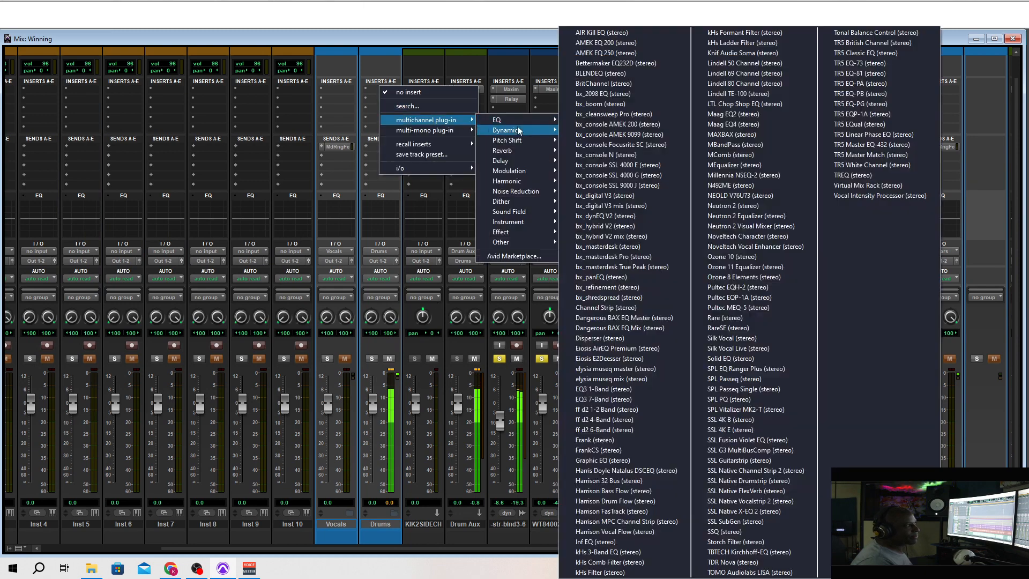
mouse_move(518, 131)
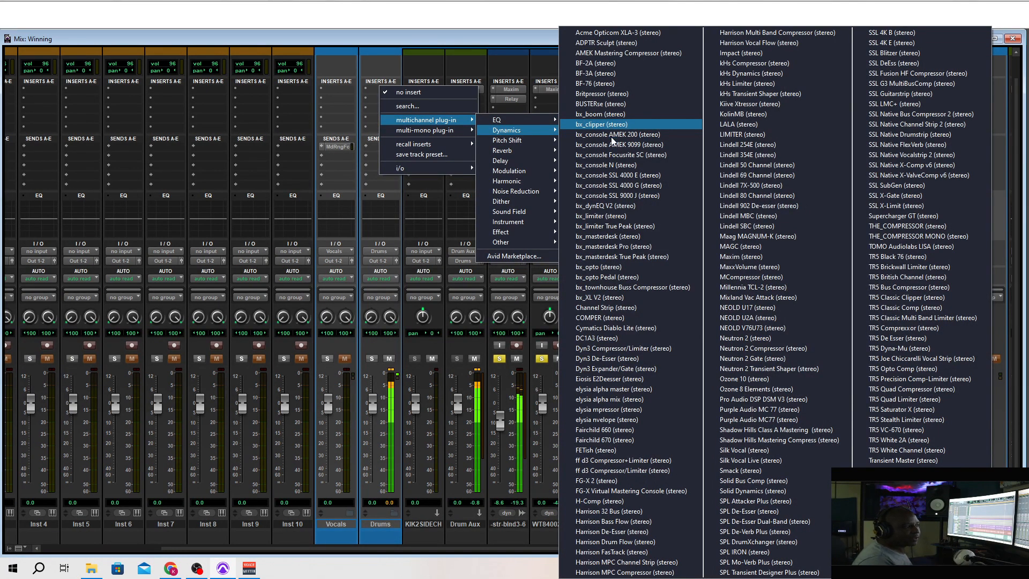
left_click(625, 432)
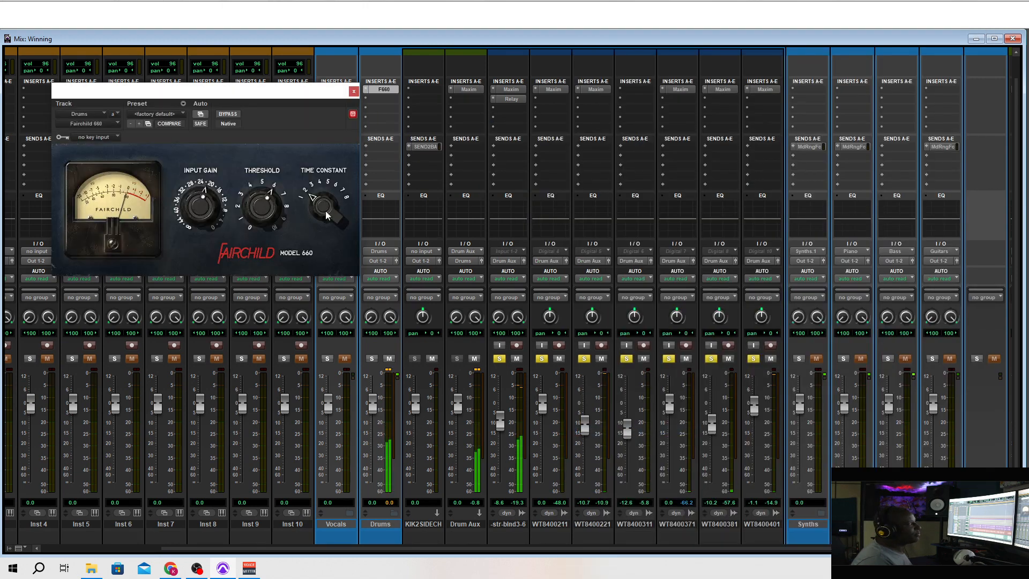
left_click(180, 114)
left_click(163, 115)
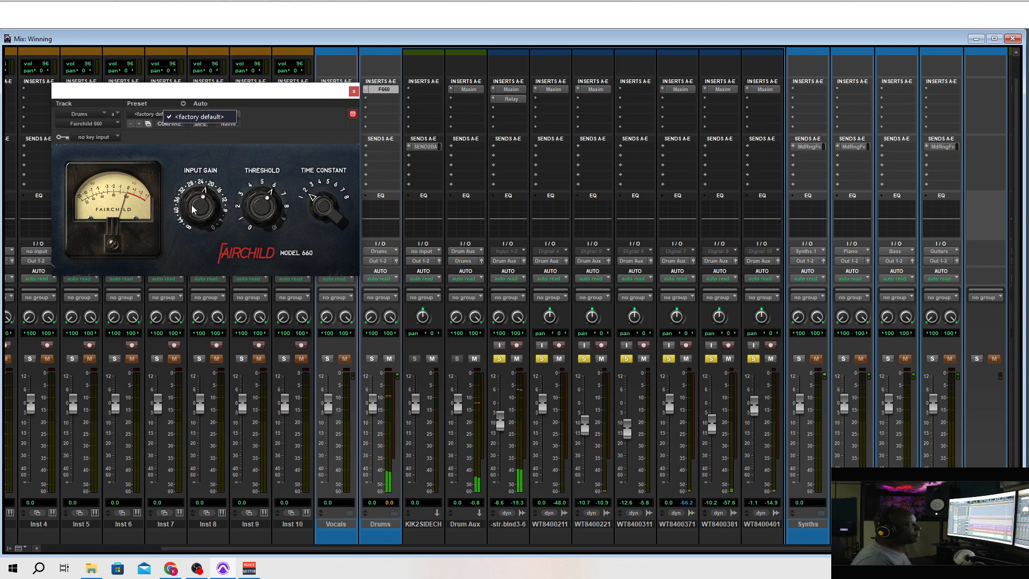
Step: Raise the Fairchild 660's input gain slightly and lower its threshold to about 4 on the Drums folder track
left_click(193, 209)
left_click_drag(193, 209, 195, 205)
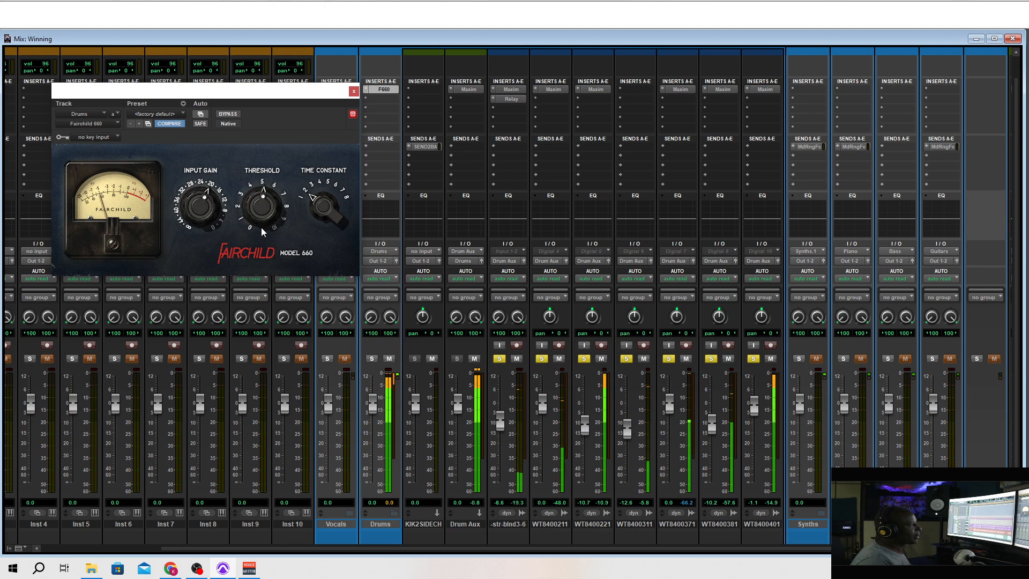
left_click_drag(262, 227, 263, 254)
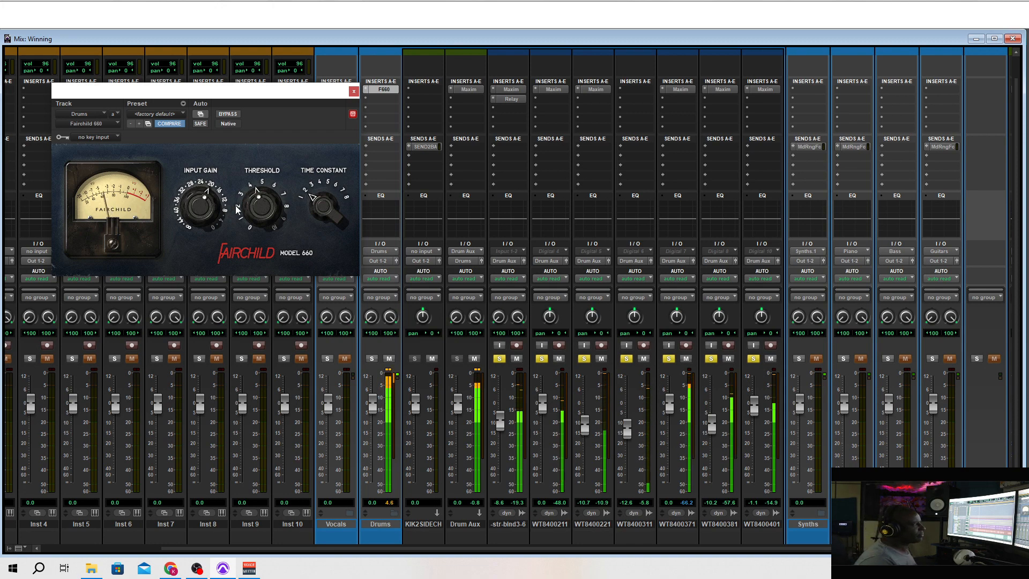
left_click_drag(207, 202, 208, 214)
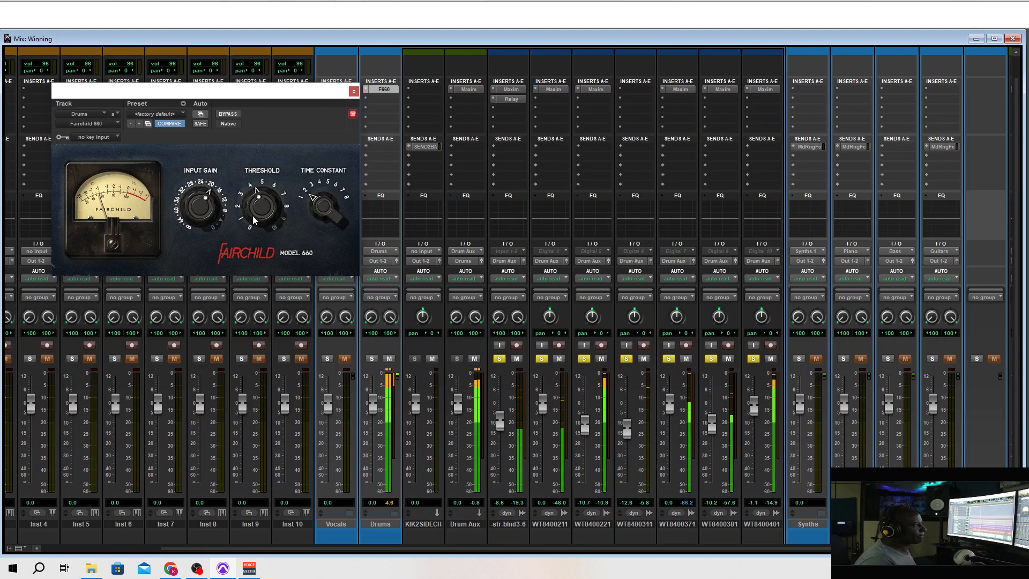
left_click_drag(253, 216, 249, 234)
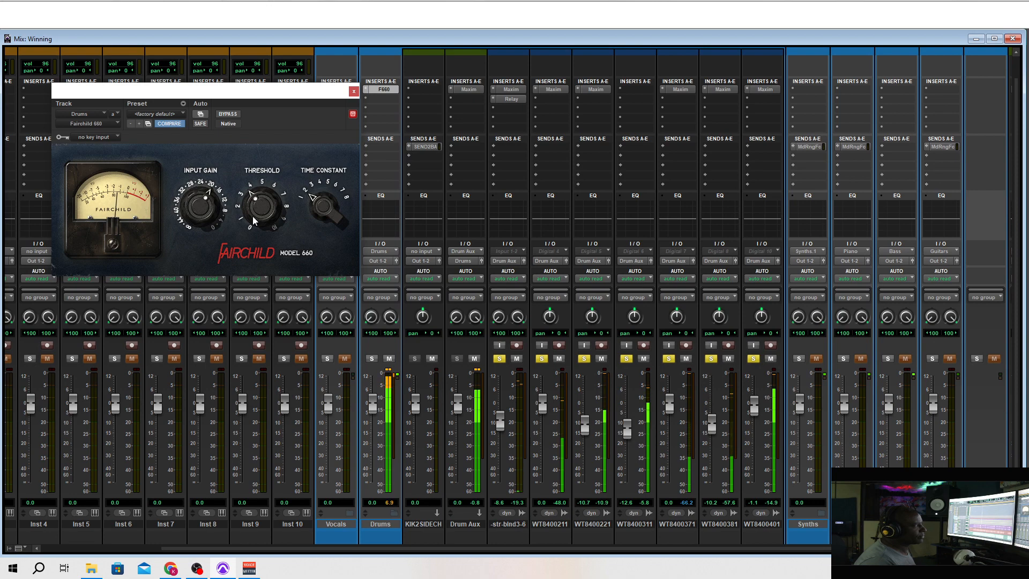
left_click_drag(252, 216, 252, 212)
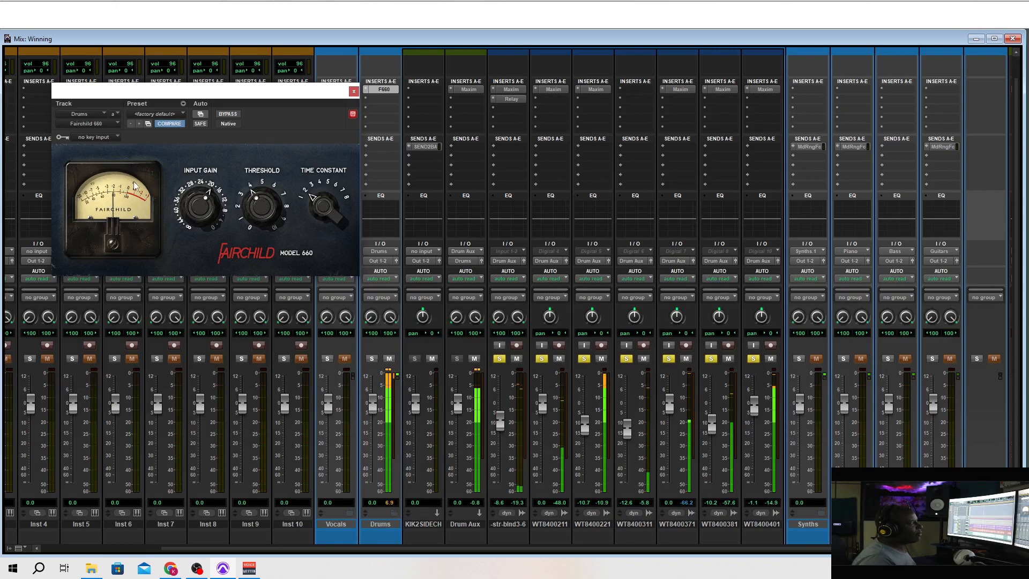
Step: Bypass and re-enable the Fairchild 660 to compare the drums with and without compression, and close the plug-in
left_click(234, 115)
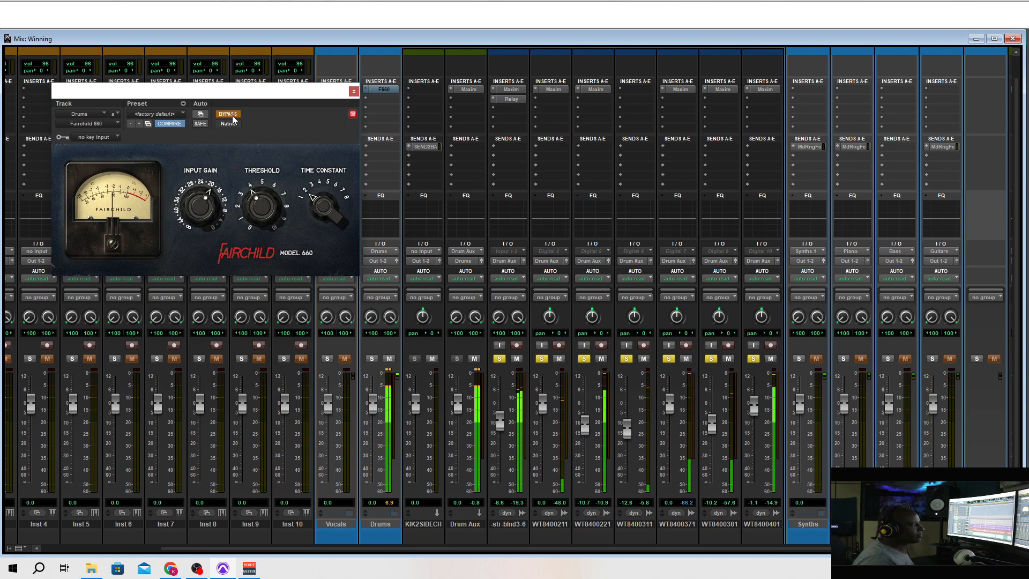
left_click(231, 115)
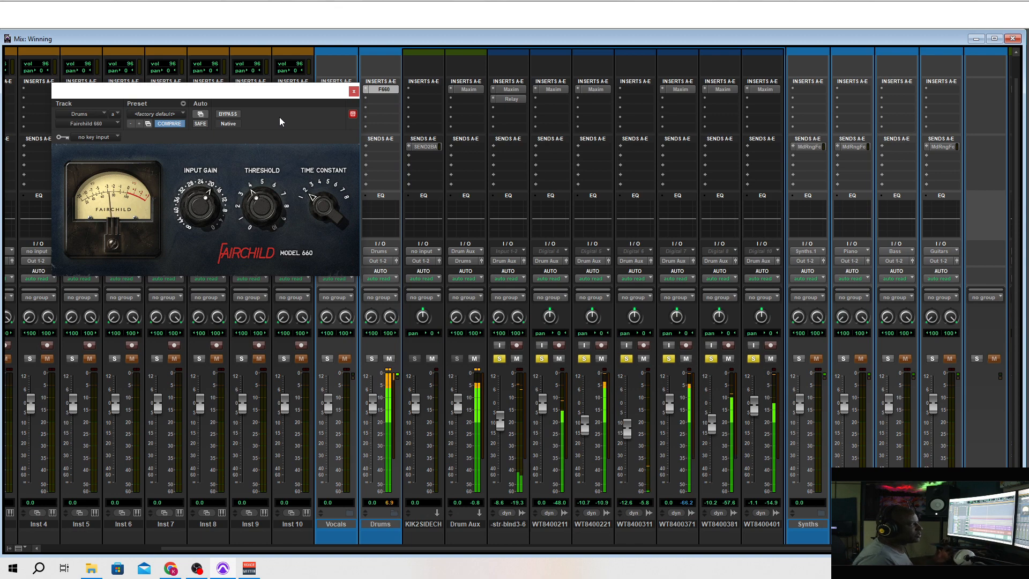
left_click(352, 92)
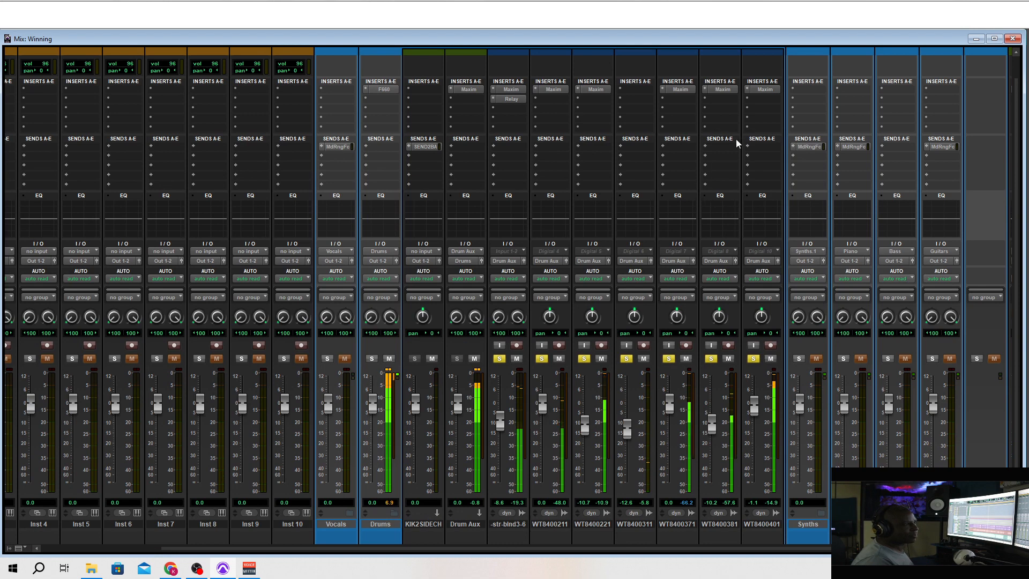
Step: Lower the Maxim threshold on drum track WT8400401 to -6.0 dB
left_click(764, 89)
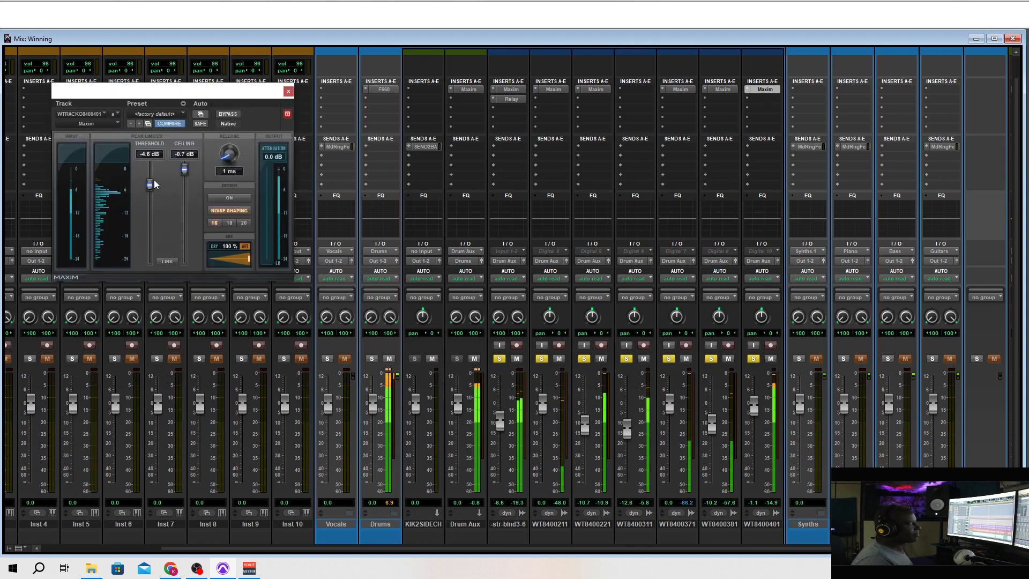
left_click_drag(149, 185, 149, 192)
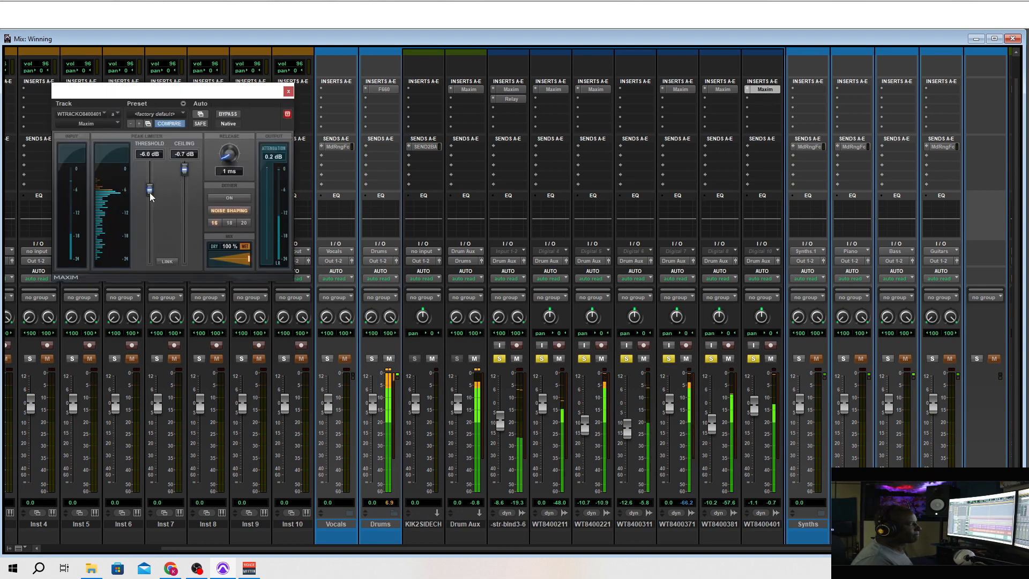
left_click(289, 91)
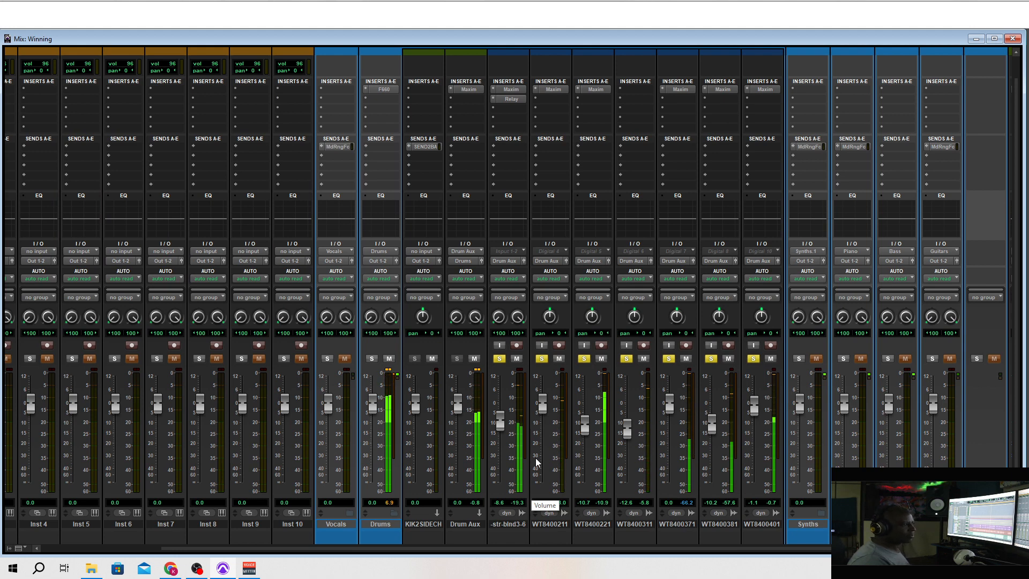
Step: Collapse the Drums folder and expand the Synths folder, with the Drums folder and the strbln8&10 track soloed
left_click(392, 513)
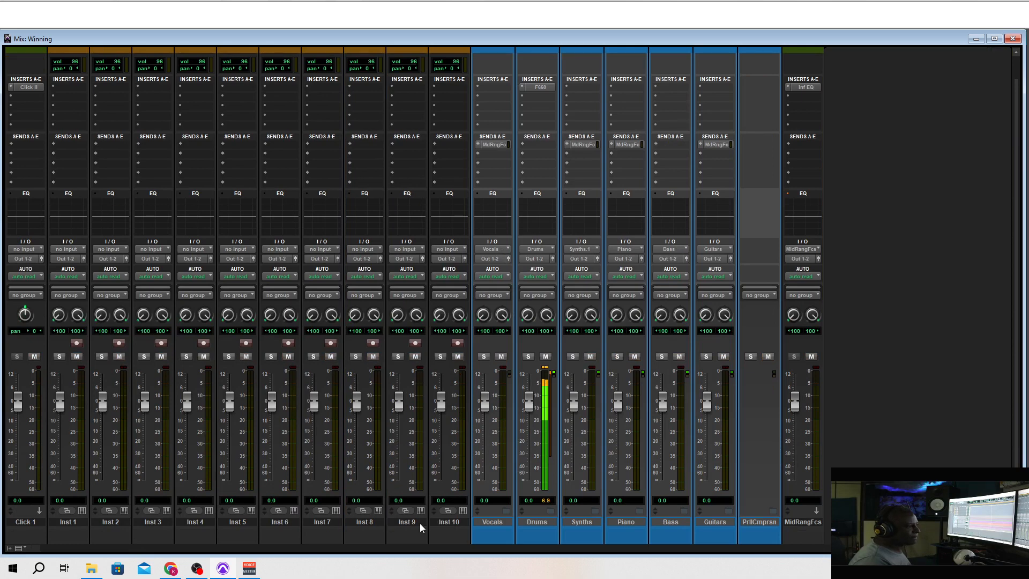
left_click(594, 511)
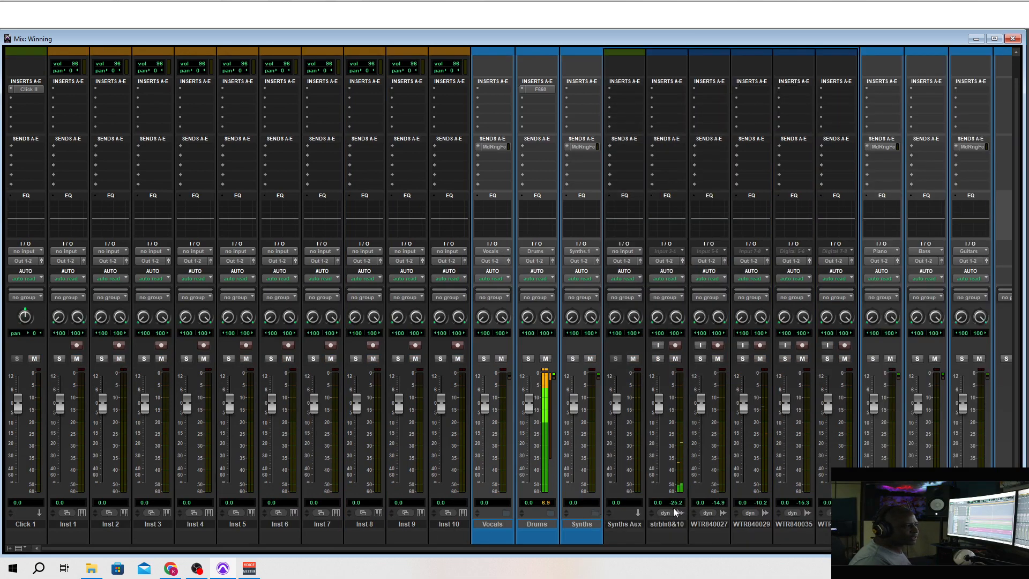
left_click(528, 359)
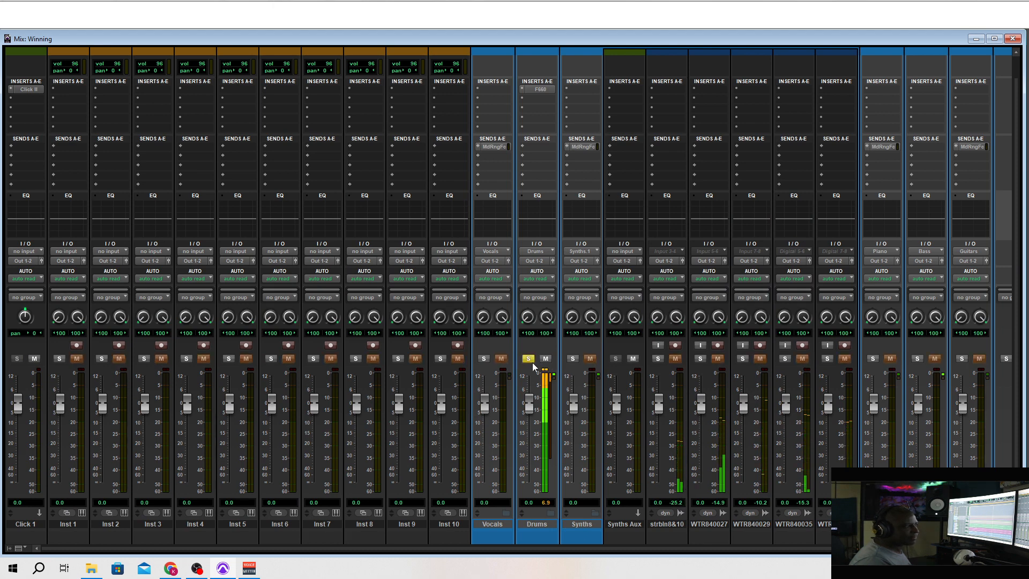
left_click(658, 358)
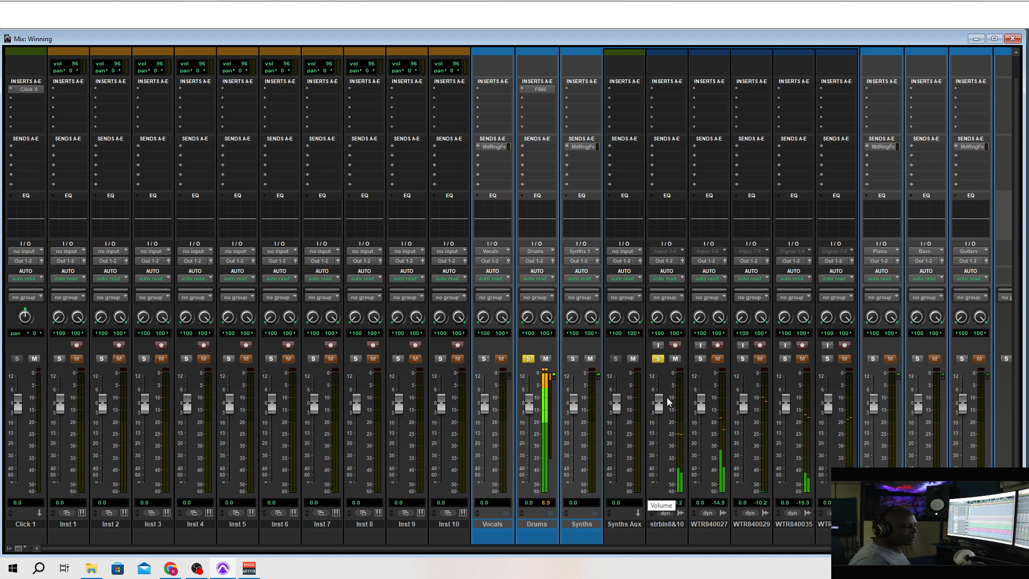
Step: Insert the stereo Maxim limiter in the first insert slot of the strbln8&10 track
left_click(668, 87)
mouse_move(743, 122)
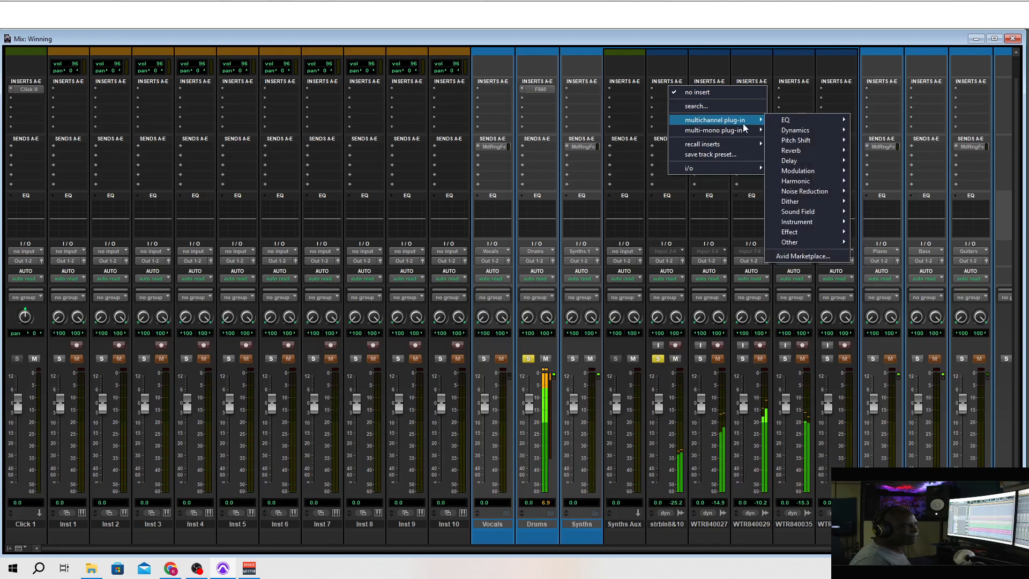
mouse_move(795, 130)
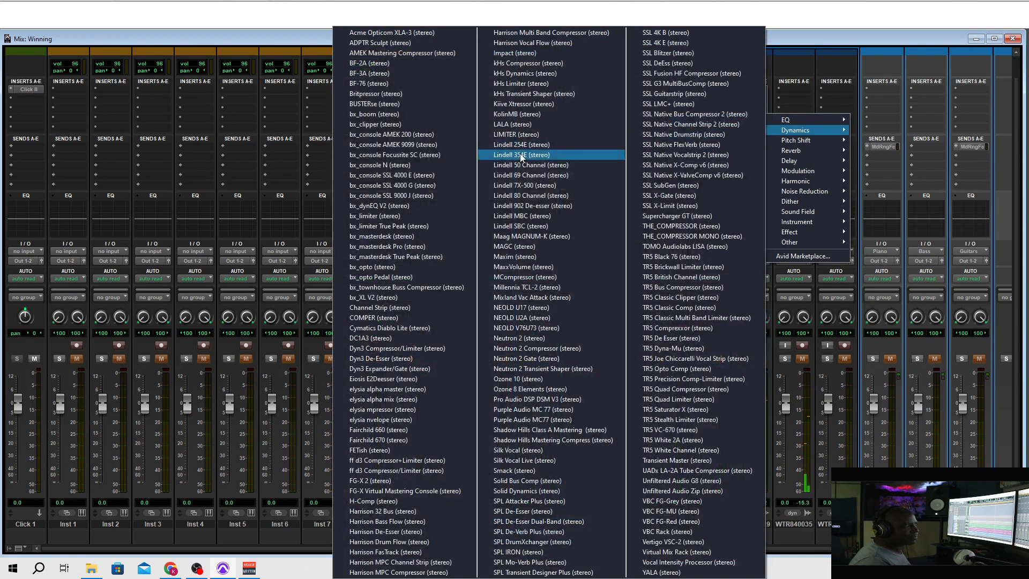
left_click(515, 257)
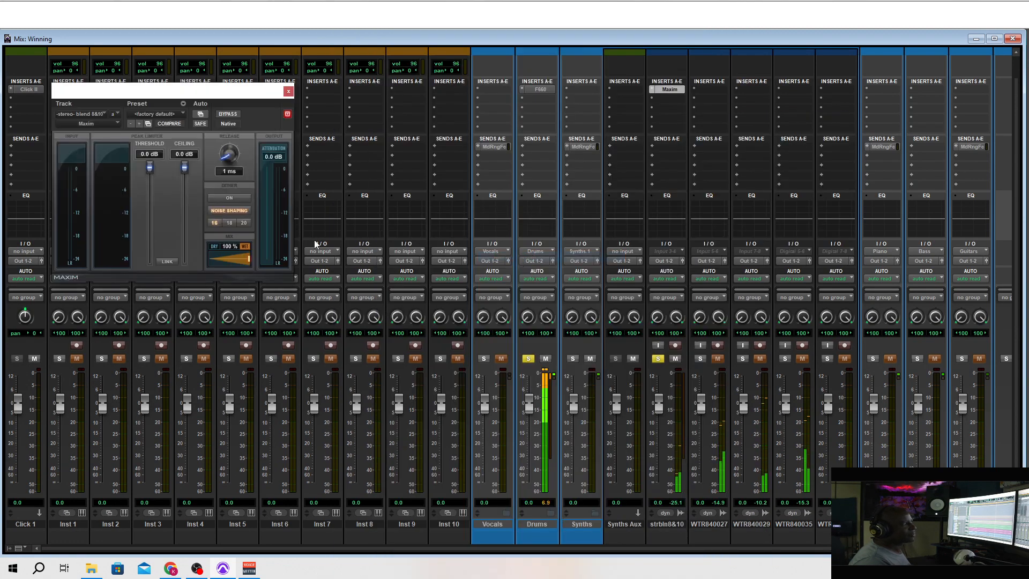
Step: Link Maxim's threshold and ceiling on strbln8&10, bringing them to -7.6 dB and -1.1 dB
left_click_drag(150, 168, 151, 184)
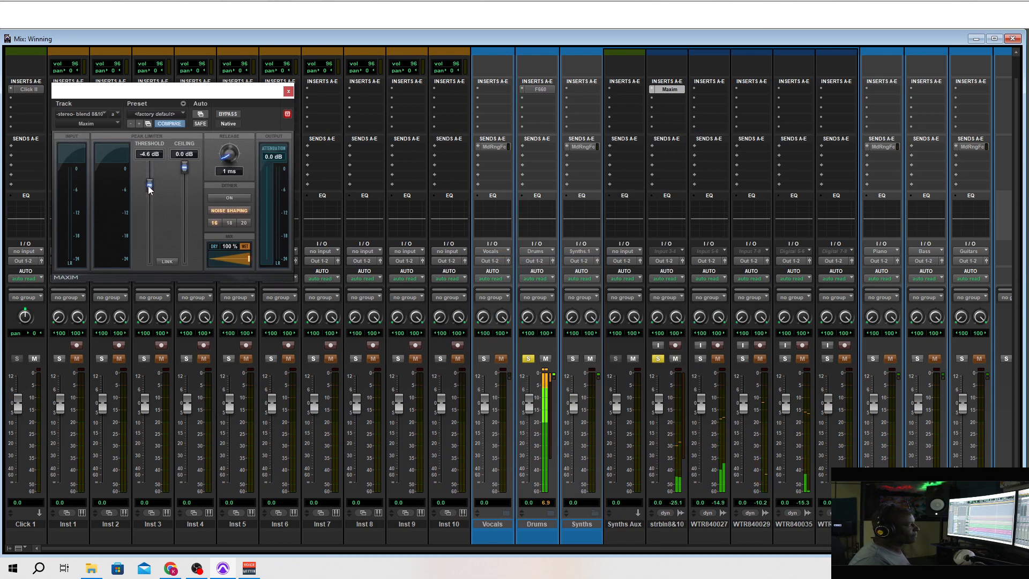
left_click_drag(149, 187, 149, 196)
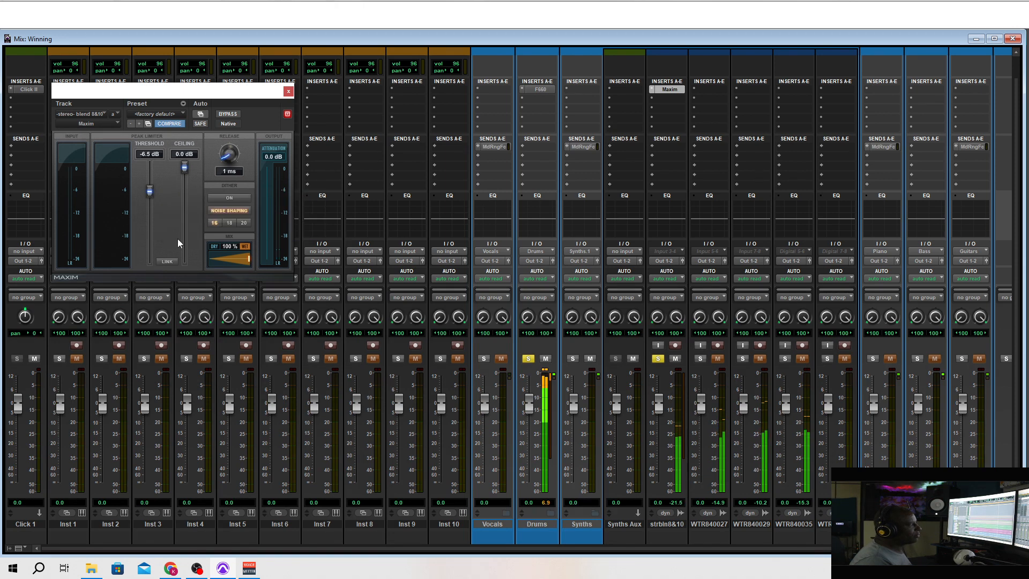
left_click(160, 264)
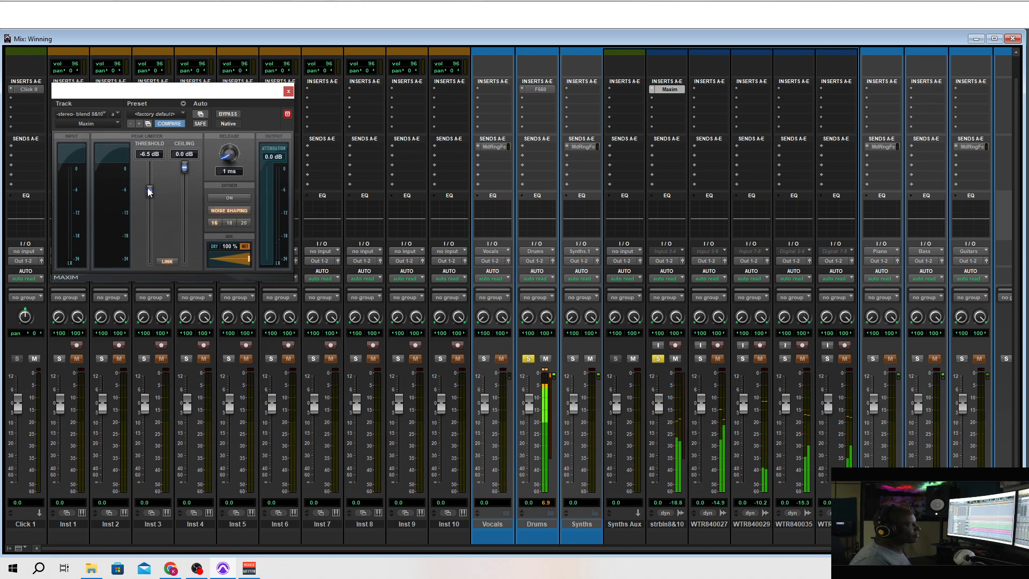
left_click_drag(147, 188, 149, 192)
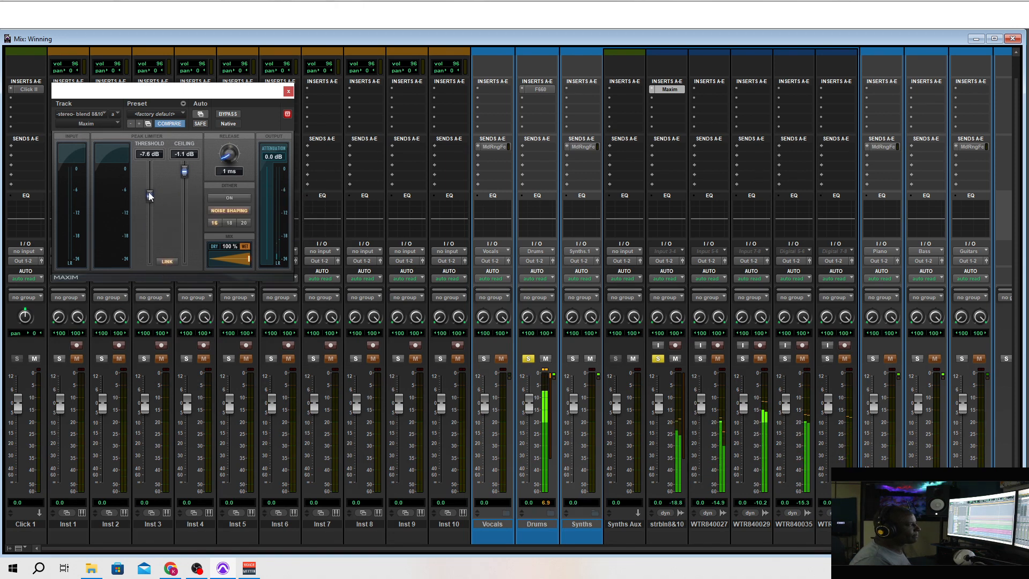
left_click(289, 93)
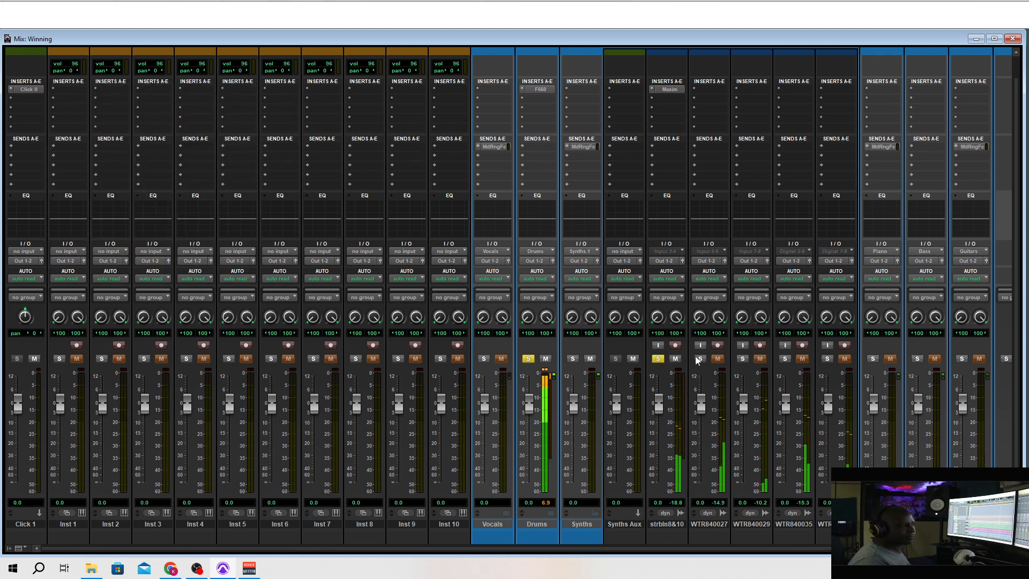
Step: Move the solo from strbln8&10 to WTR840027 and copy the Maxim insert from strbln8&10 onto WTR840027
left_click(659, 359)
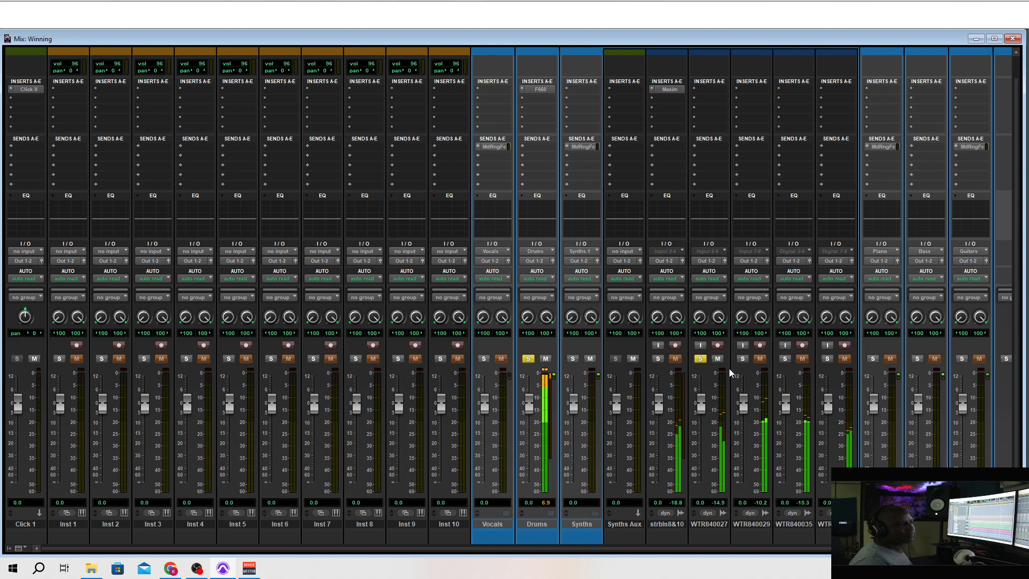
left_click(703, 92)
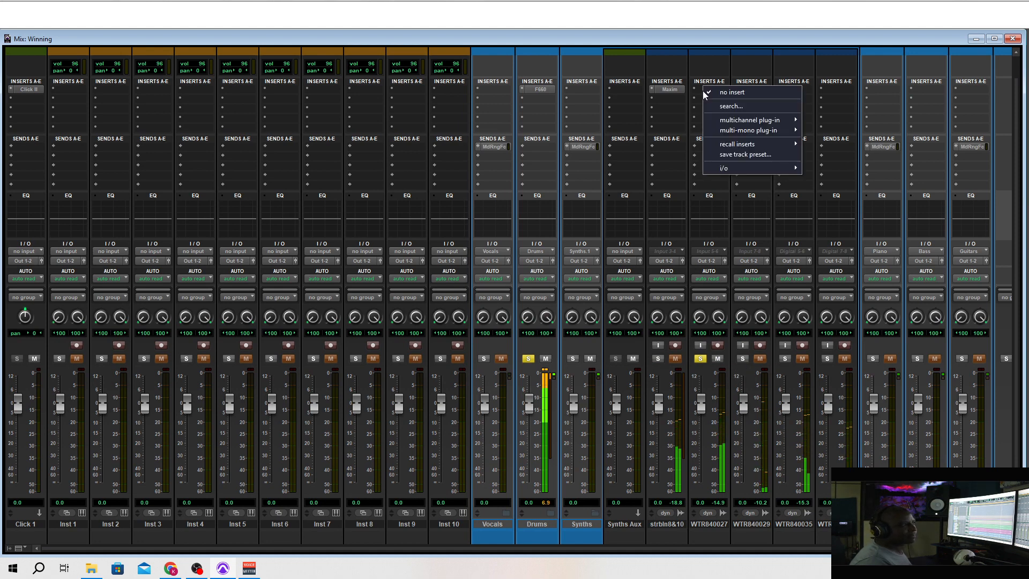
left_click(664, 93)
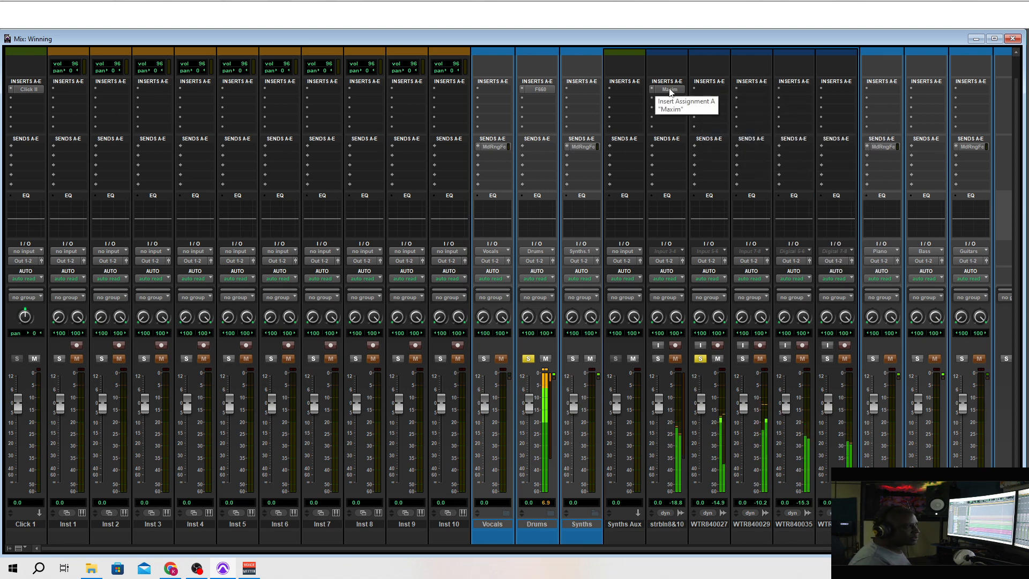
left_click_drag(669, 92, 708, 92)
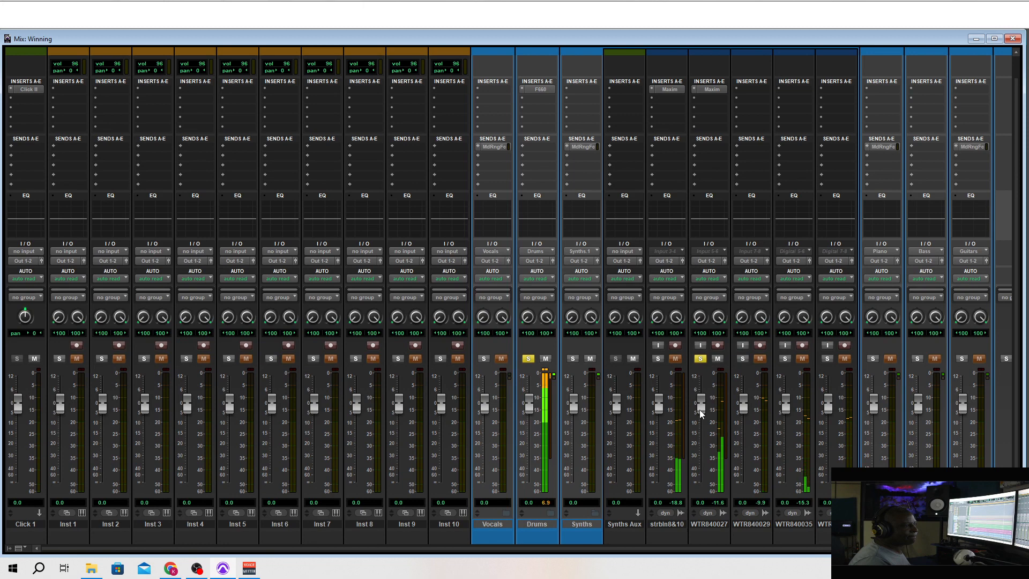
Step: Balance the synth track volumes: WTR840027 at -0.6 dB, strbln8&10 at -2.0 dB, and WTR840029, soloed, at -2.7 dB
left_click_drag(699, 409, 699, 413)
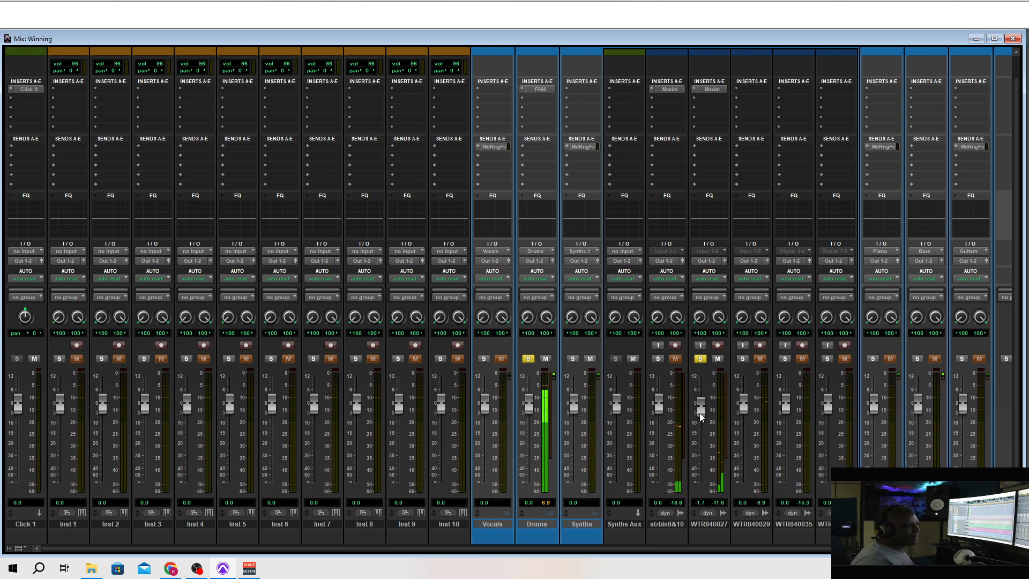
left_click_drag(699, 412, 699, 411)
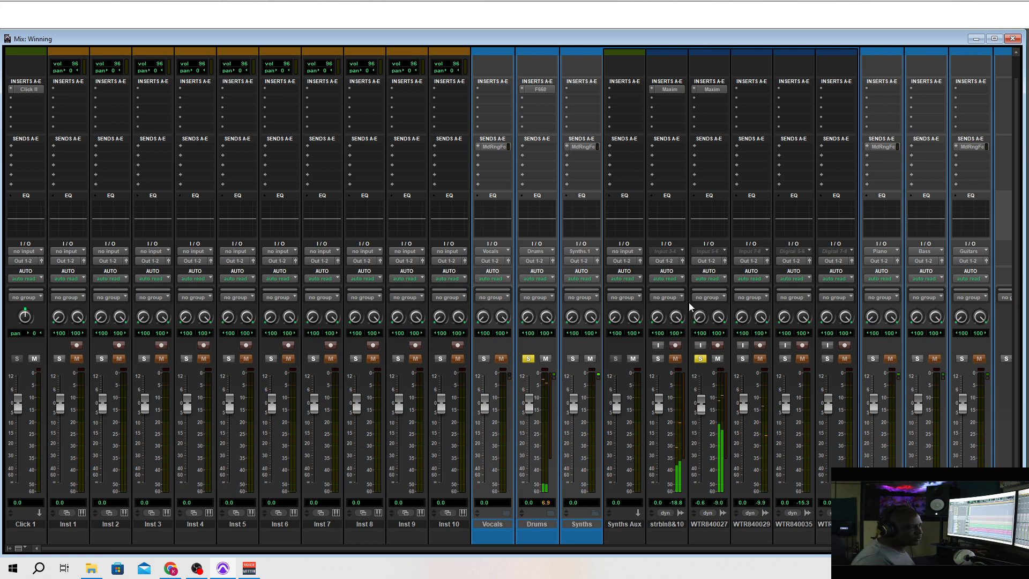
left_click_drag(658, 405, 660, 411)
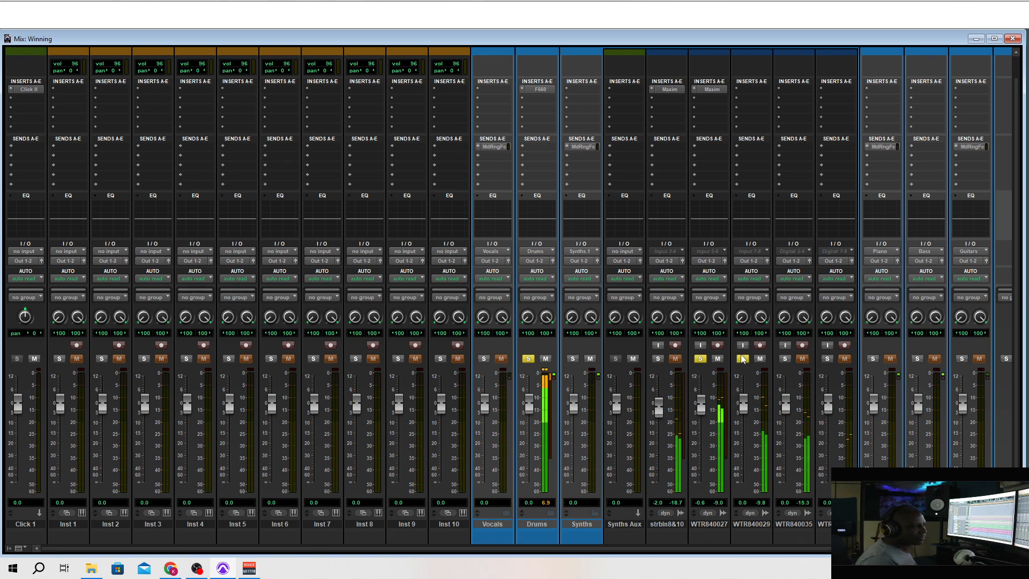
left_click_drag(742, 410, 741, 415)
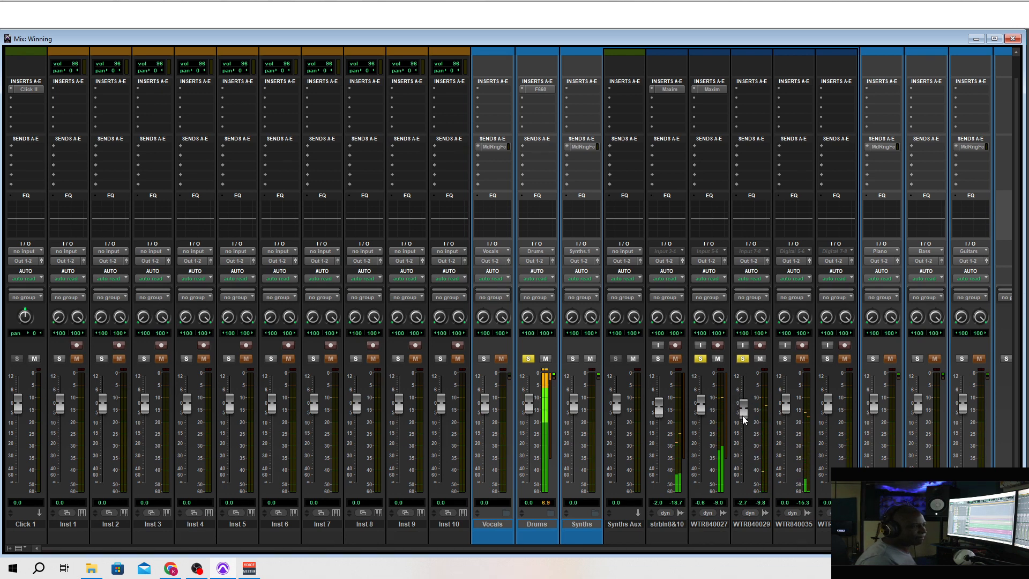
Step: Copy the Maxim insert from WTR840027 onto the first insert slot of WTR840029
left_click(753, 89)
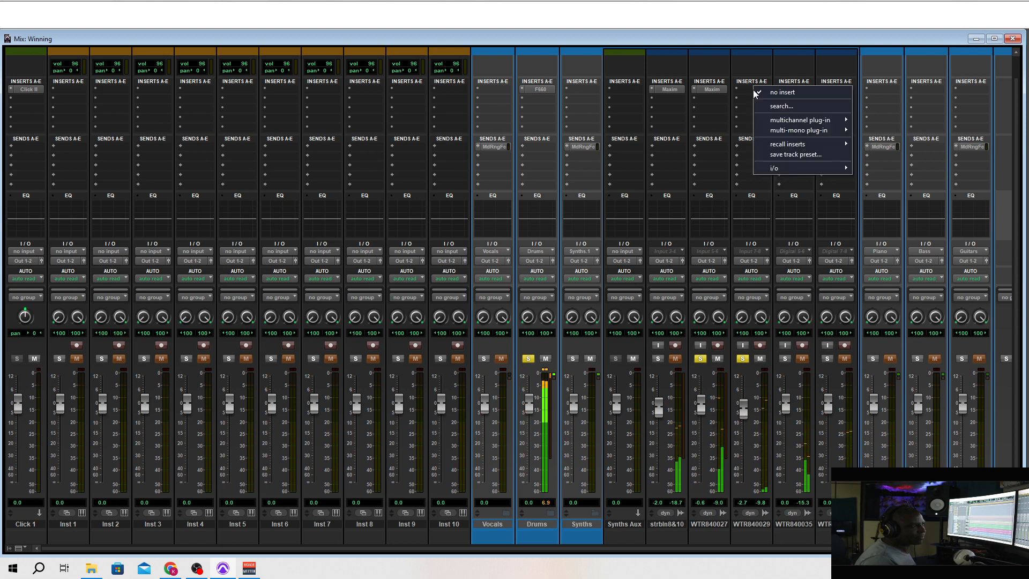
left_click(711, 89)
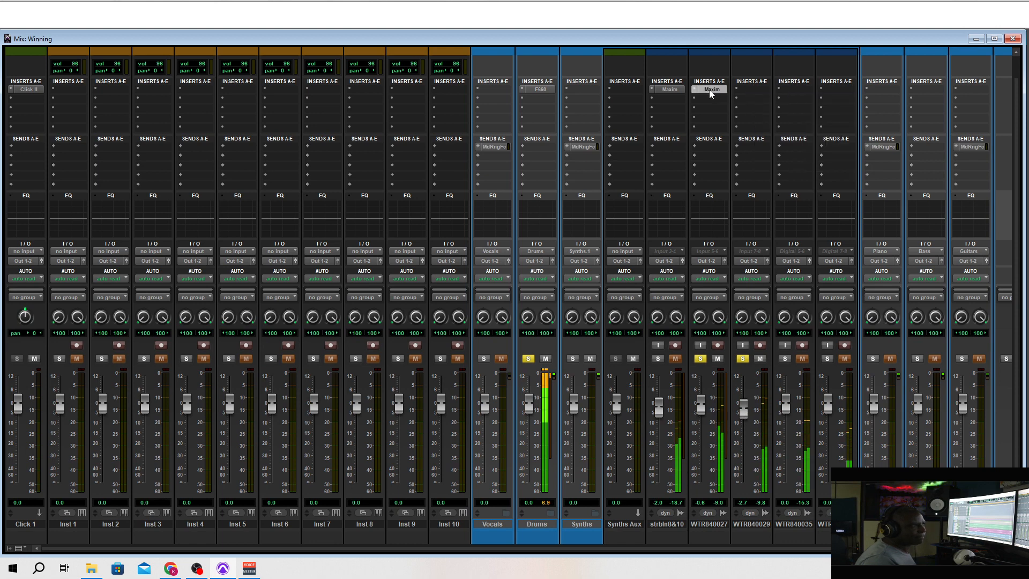
left_click_drag(708, 89, 748, 90)
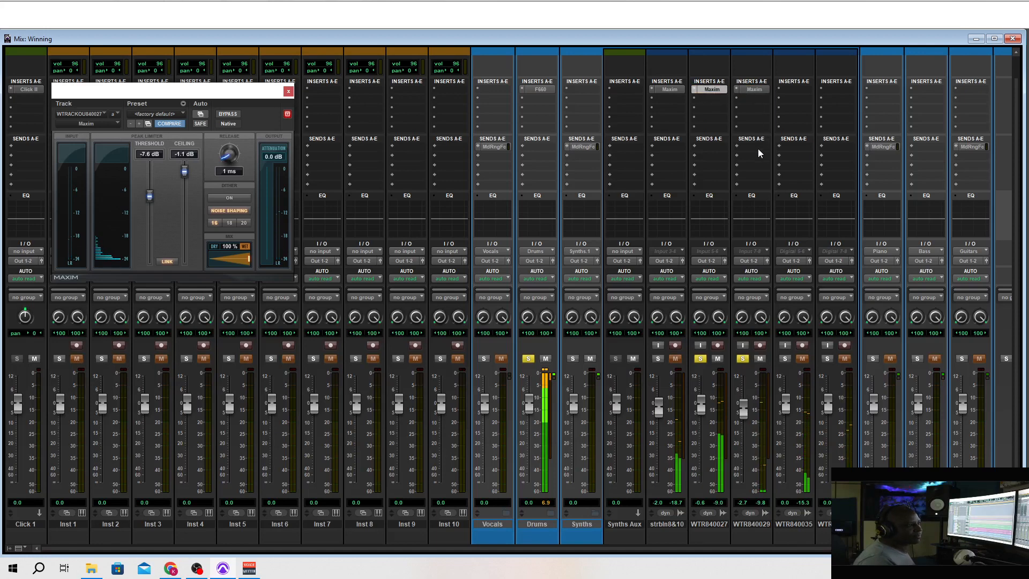
Step: Set the linked Maxim controls on WTR840029 to a -8.6 dB threshold and -2.1 dB ceiling, and close the plug-in
left_click(751, 88)
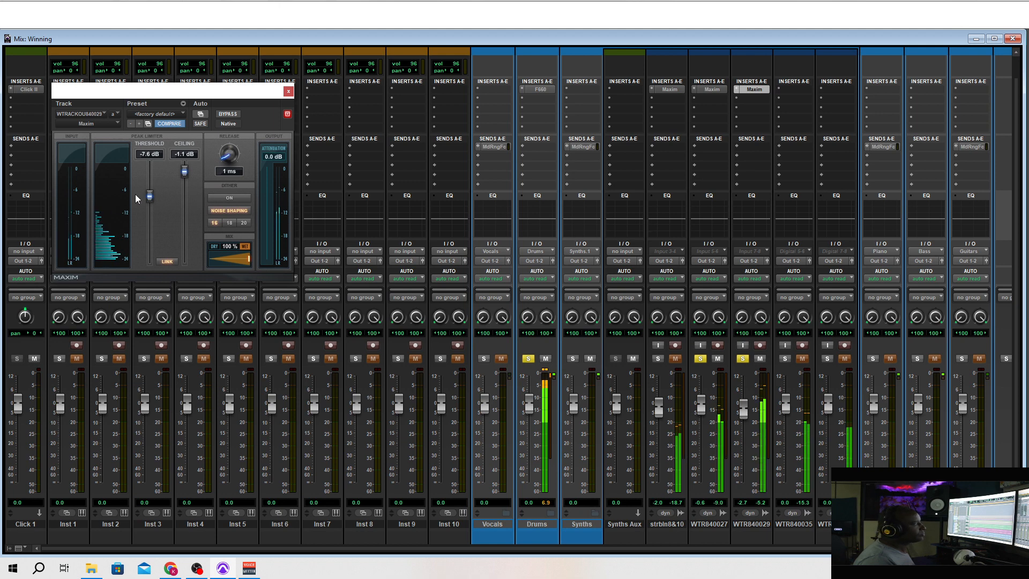
left_click_drag(150, 196, 150, 201)
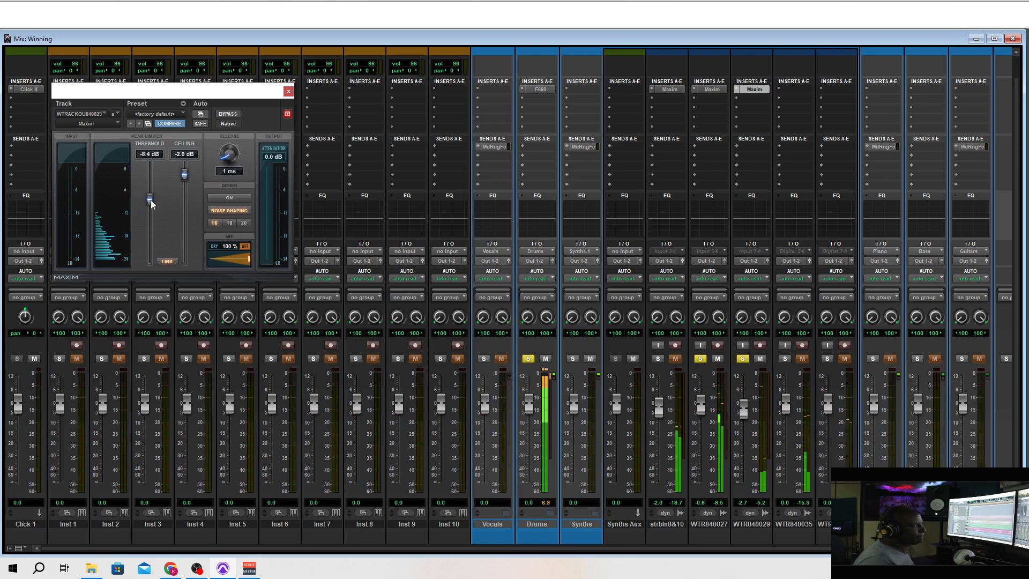
left_click_drag(150, 200, 150, 201)
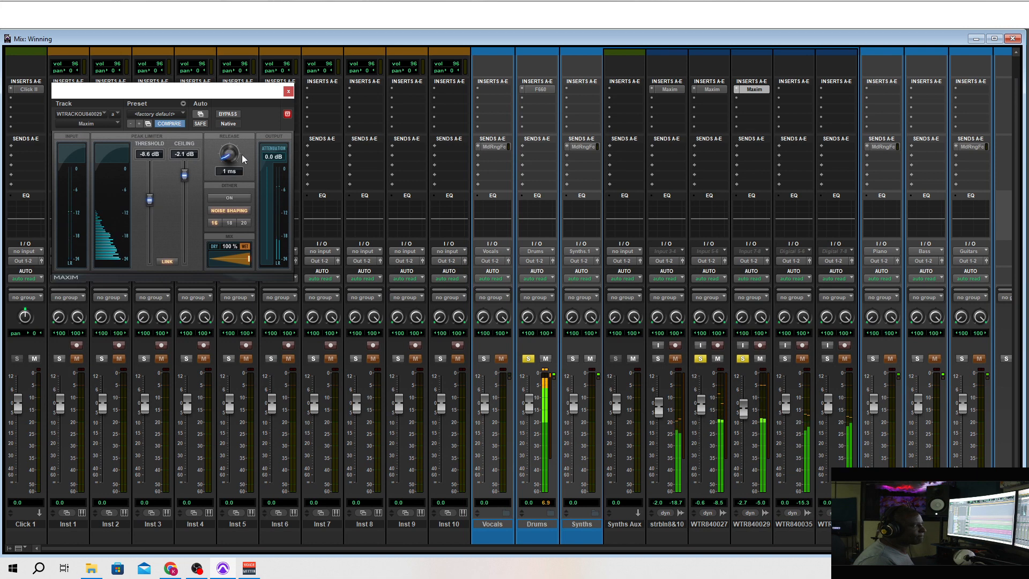
left_click(288, 91)
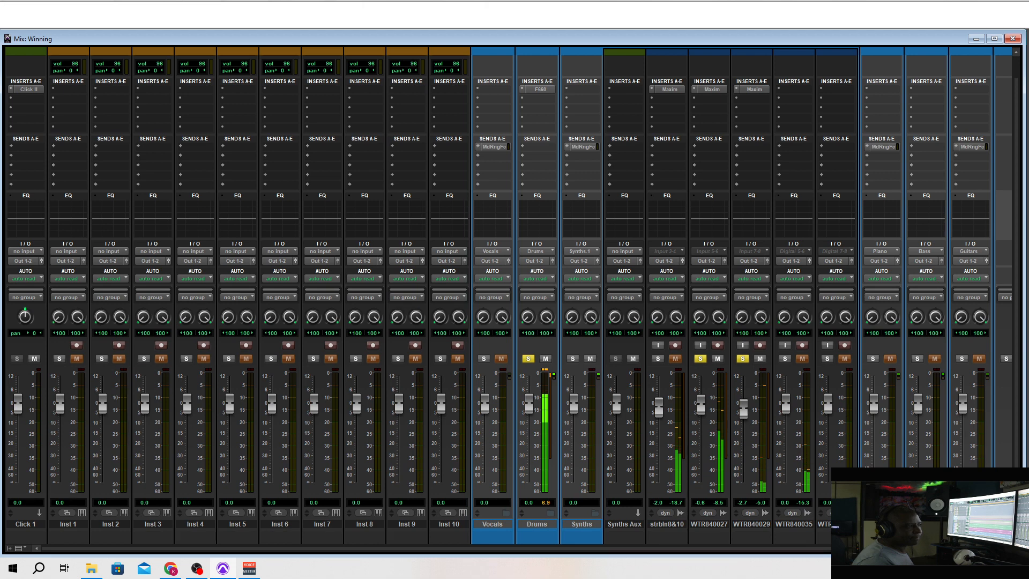
Step: Solo WTR840035 and copy the Maxim insert from WTR840029 onto its first insert slot
left_click(785, 358)
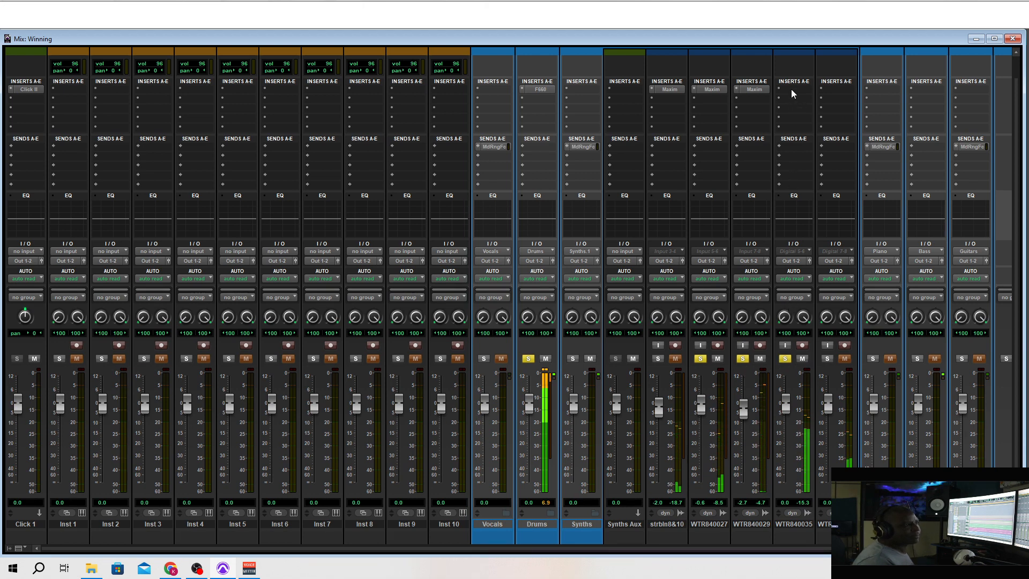
left_click(756, 89, "ctrl+super")
left_click_drag(788, 92, 790, 91)
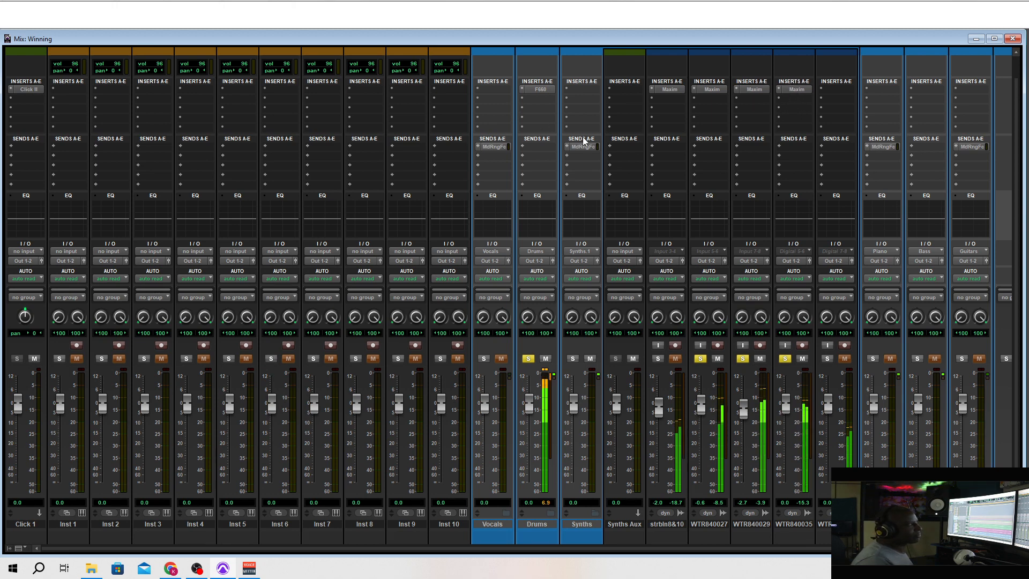
Step: On WTR840035, set Maxim's threshold to -8.4 dB and ceiling to -2.0 dB, and narrow the stereo panning to 61 on both sides
left_click(790, 89)
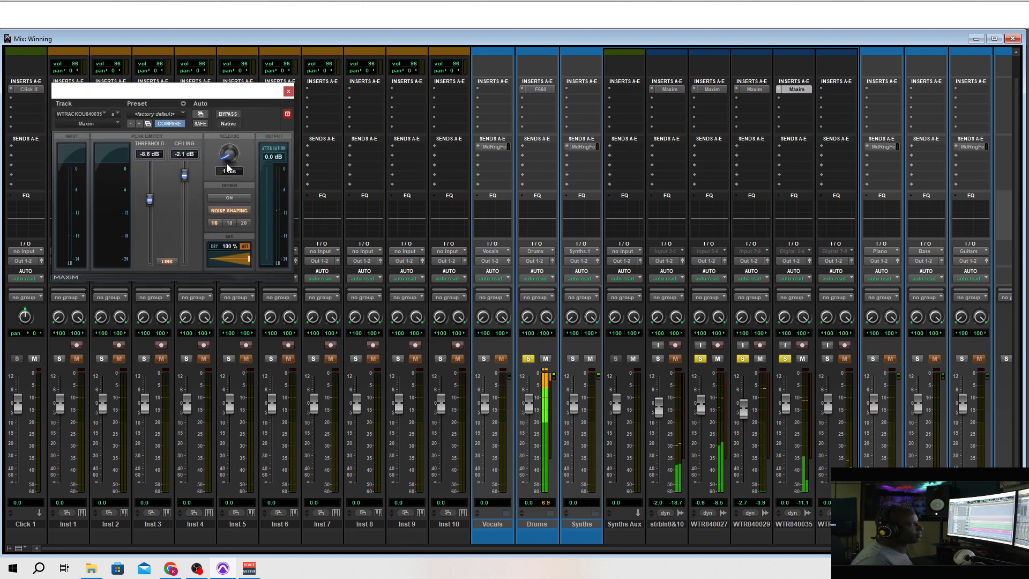
left_click_drag(180, 175, 181, 176)
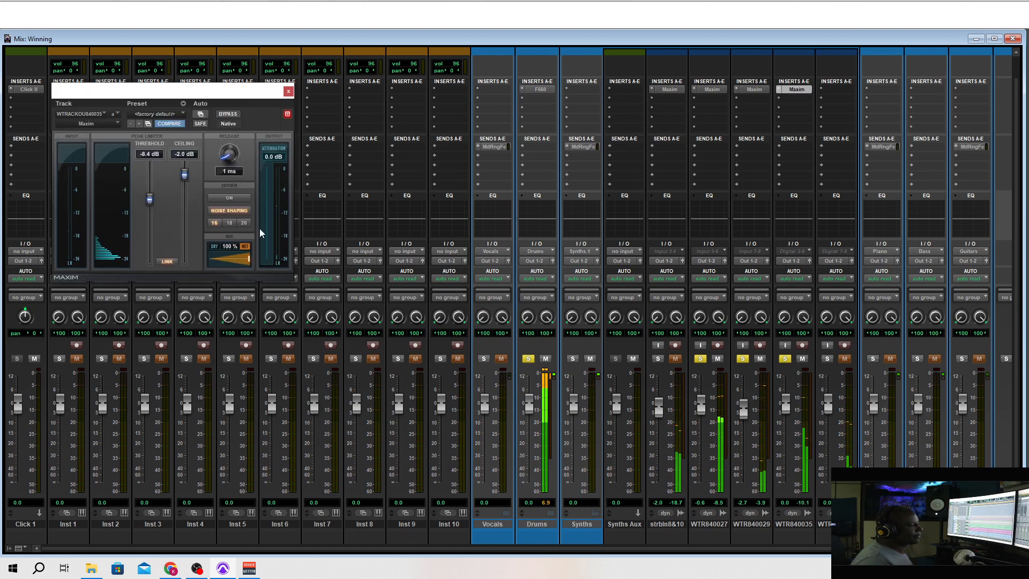
mouse_move(804, 326)
left_mouse_down()
mouse_move(785, 336)
mouse_move(782, 319)
mouse_move(800, 315)
left_mouse_up()
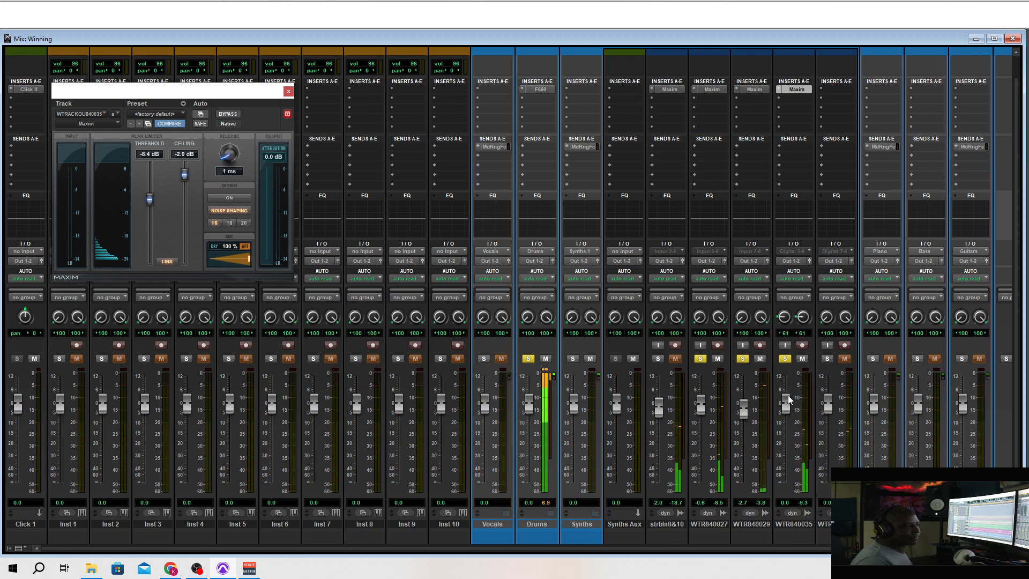
Step: Balance the synth track volumes: WTR840035 at -3.0 dB and WTR840029 at -4.9 dB
left_click_drag(787, 399, 787, 404)
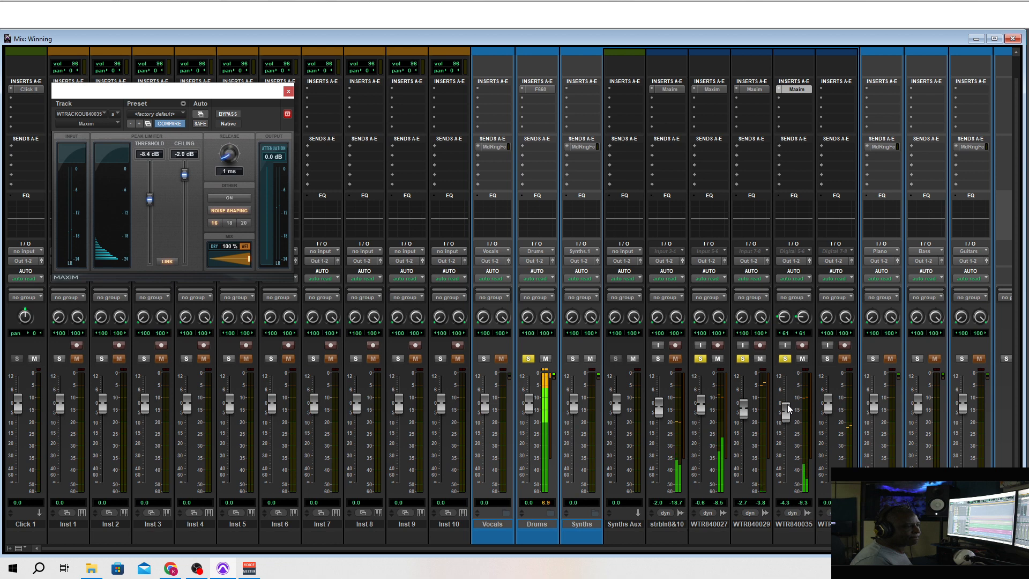
left_click_drag(786, 404, 786, 401)
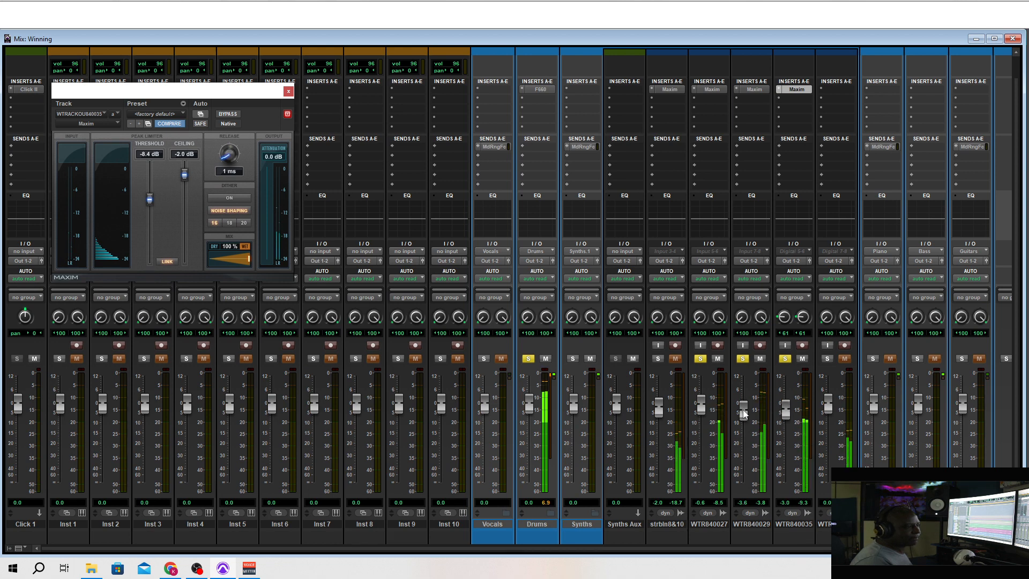
left_click_drag(743, 413, 745, 417)
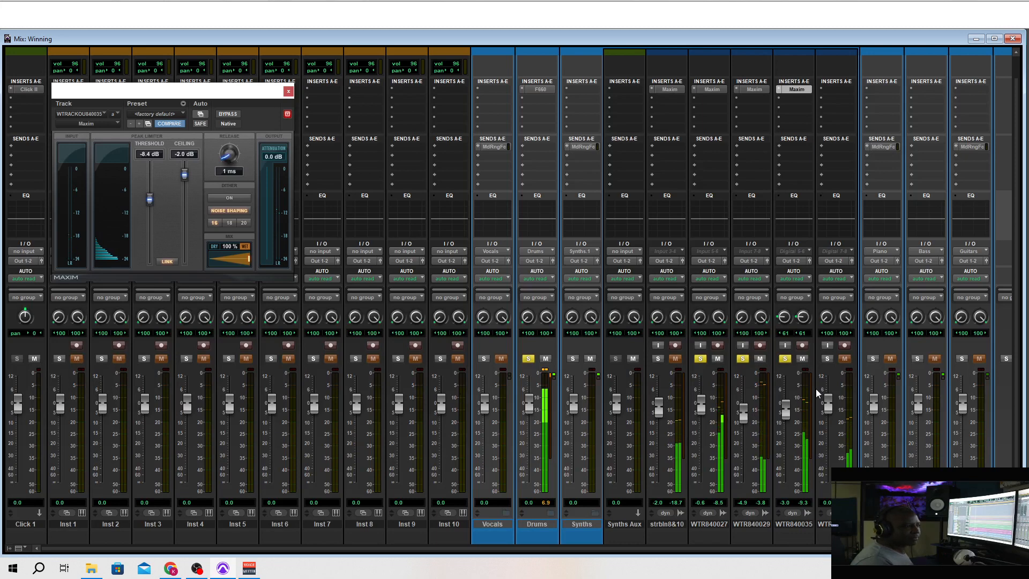
Step: Solo the synth track next to WTR840035 and copy the Maxim insert from WTR840035 onto it
left_click(825, 359)
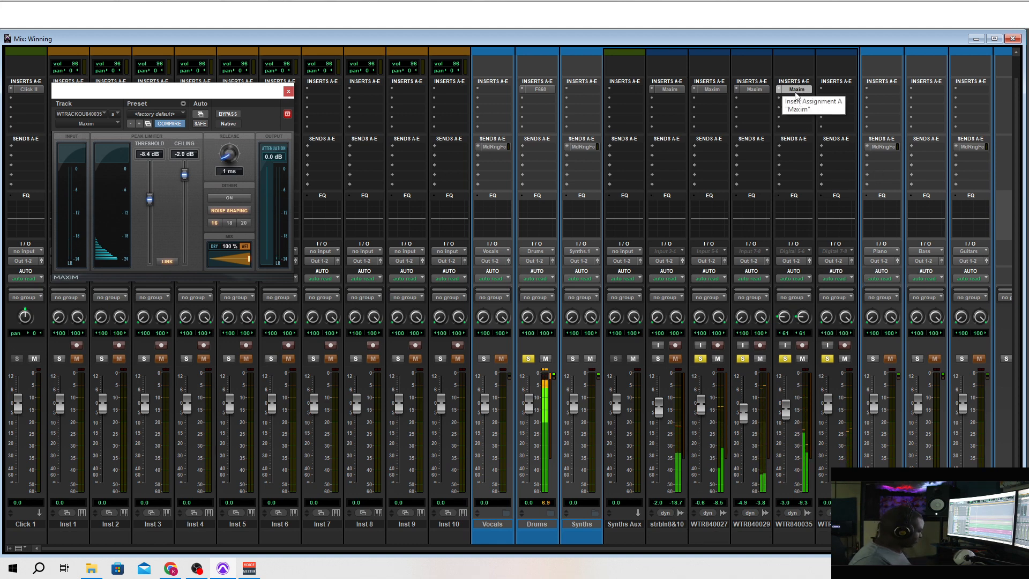
left_click_drag(796, 89, 839, 89)
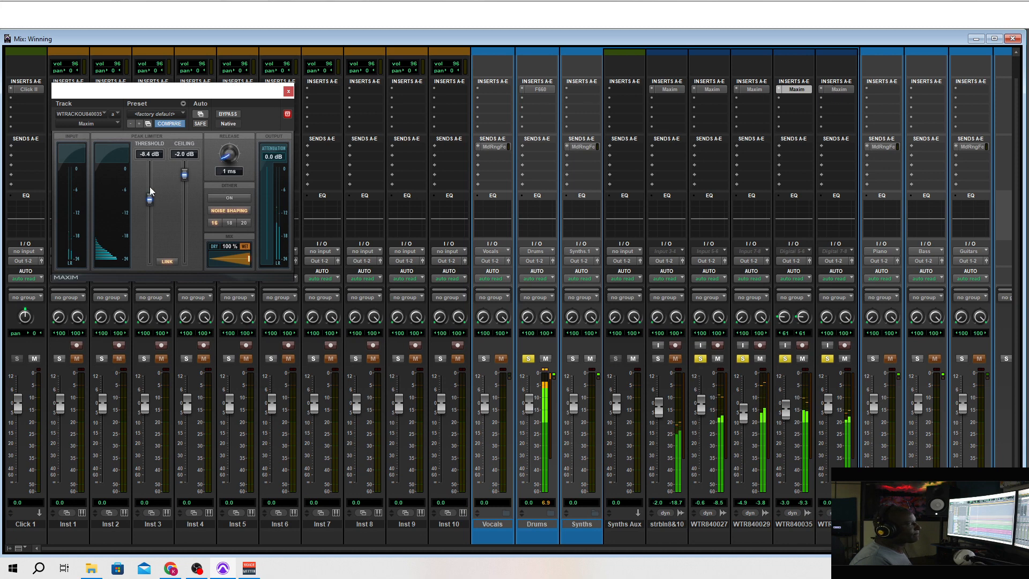
Step: Unlink WTR840035's Maxim controls, set threshold to about -7.6 dB and ceiling to about -7.4 dB, and add strbln8&10 to the solo
left_click_drag(149, 198, 150, 203)
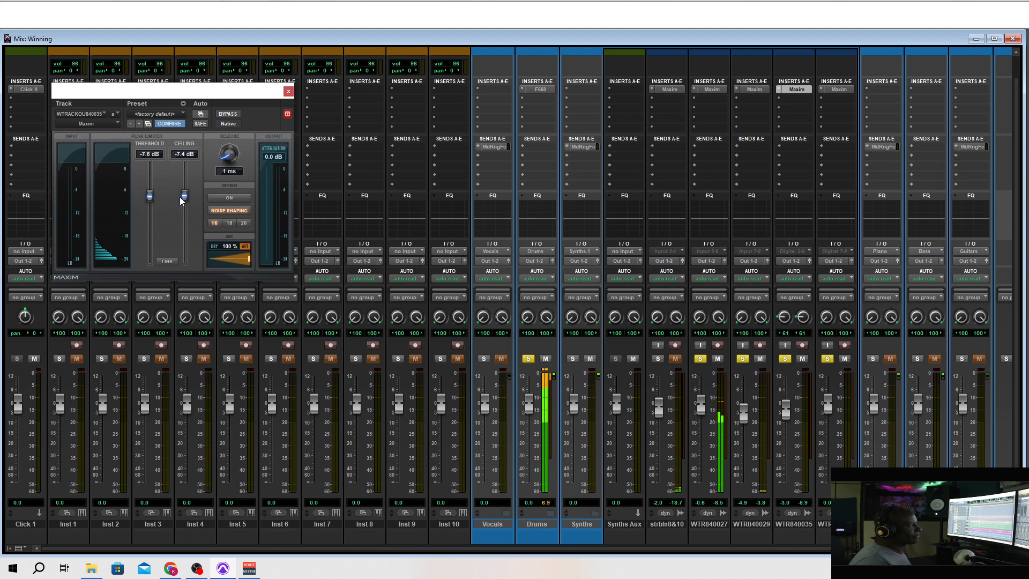
left_click(288, 93)
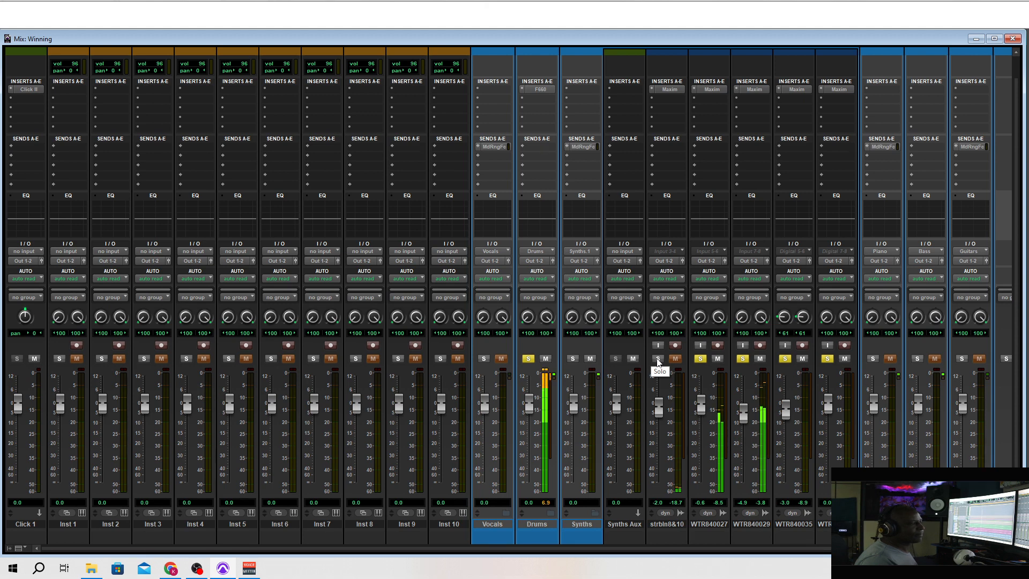
left_click(657, 359)
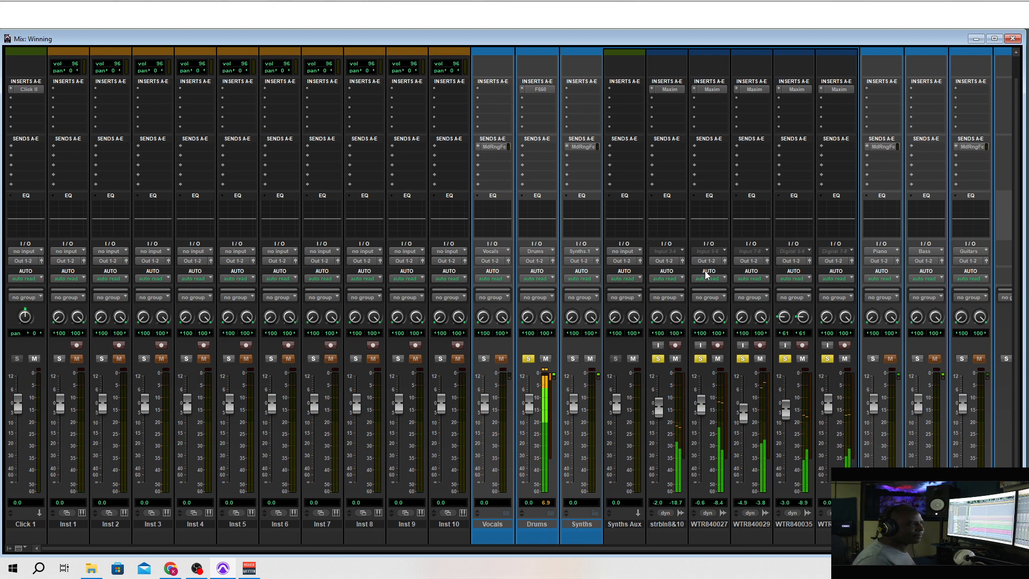
Step: Route the outputs of strbln8&10 and WTR840027 to Synths Aux
left_click(661, 261)
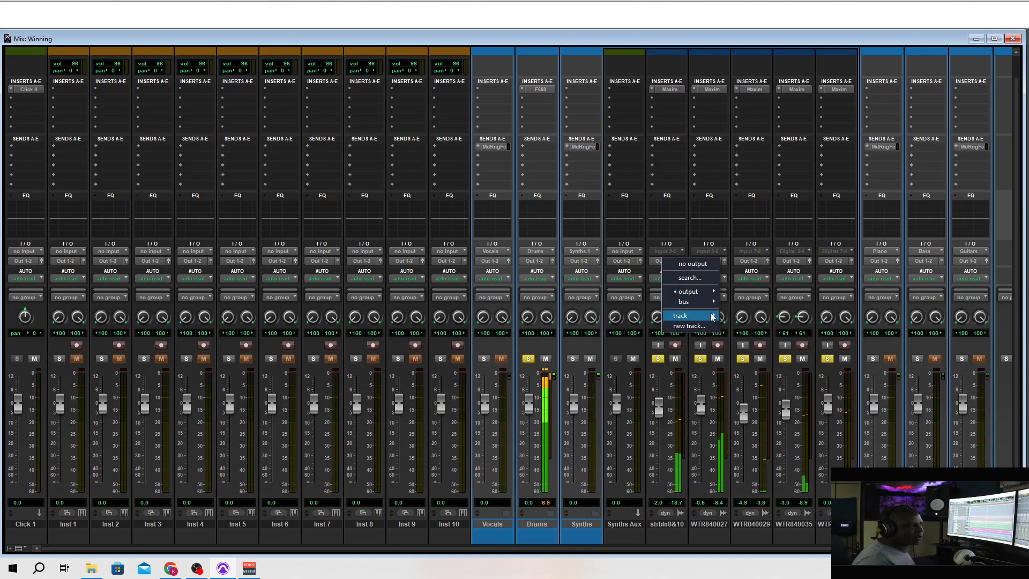
mouse_move(695, 315)
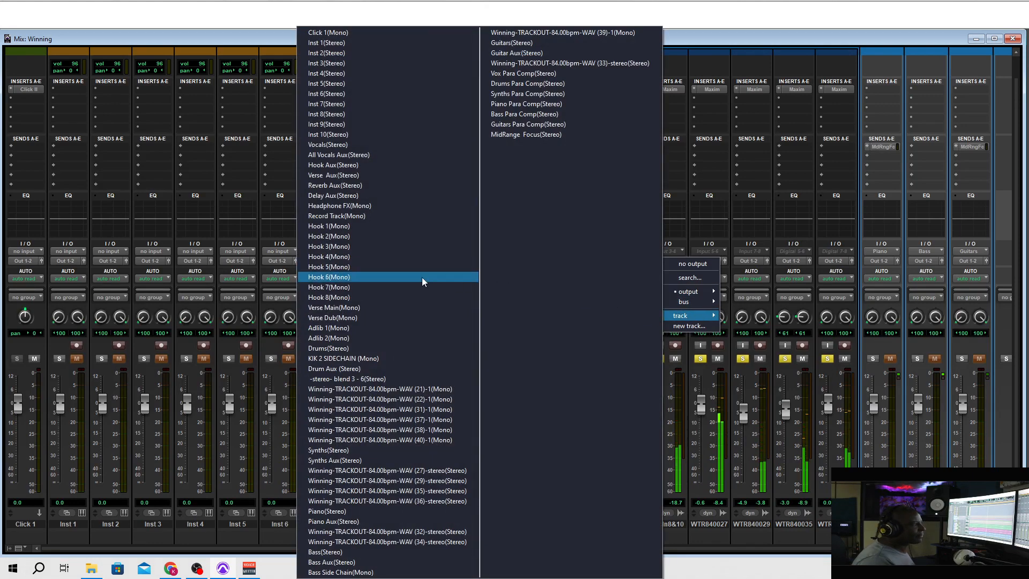
left_click(369, 464)
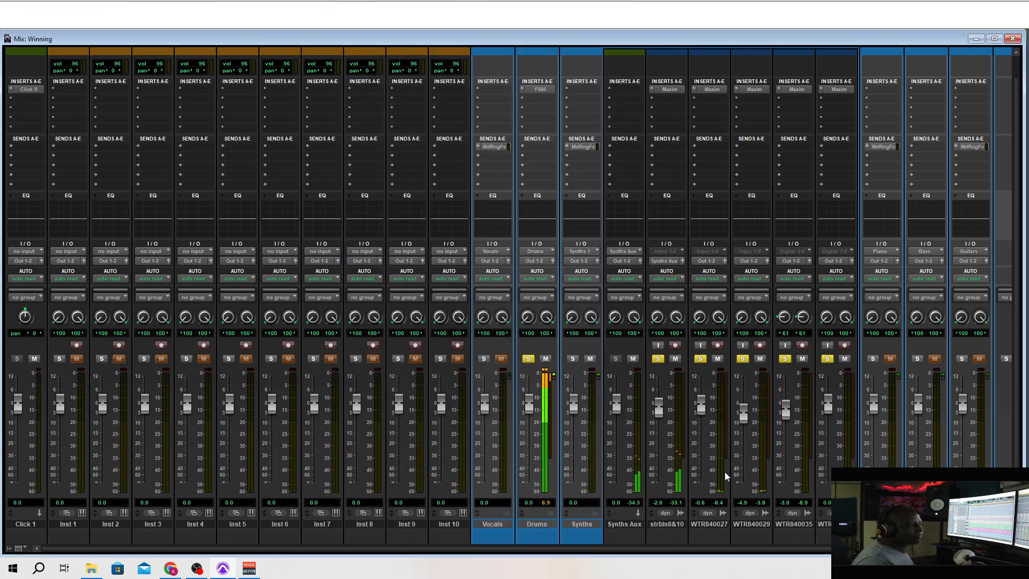
left_click(708, 263)
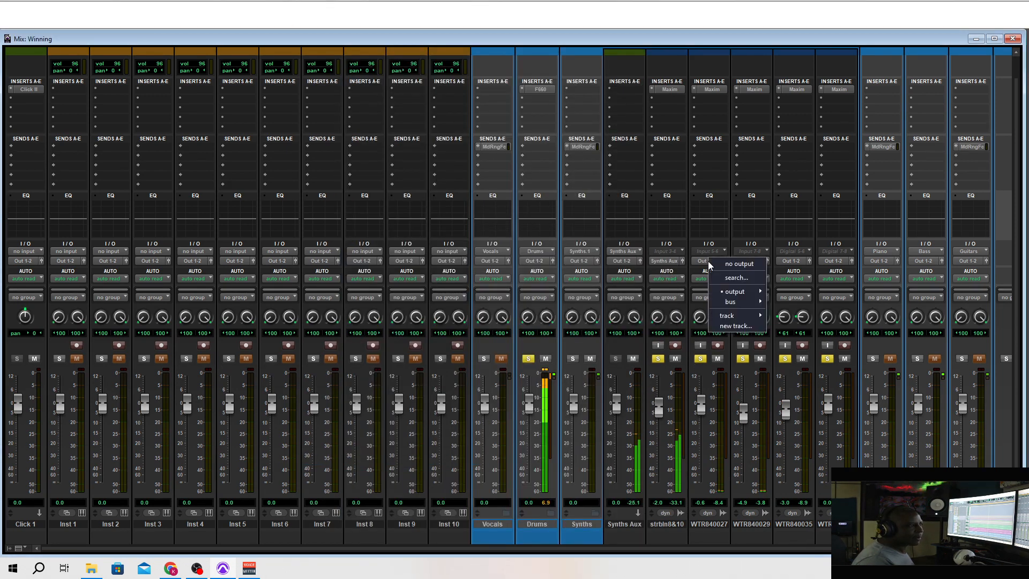
mouse_move(748, 304)
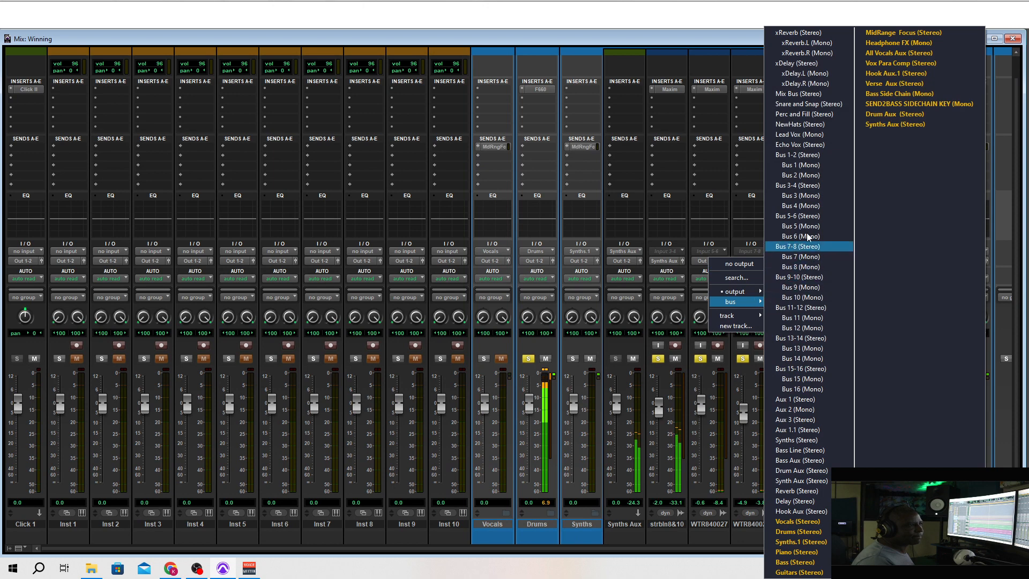
left_click(881, 125)
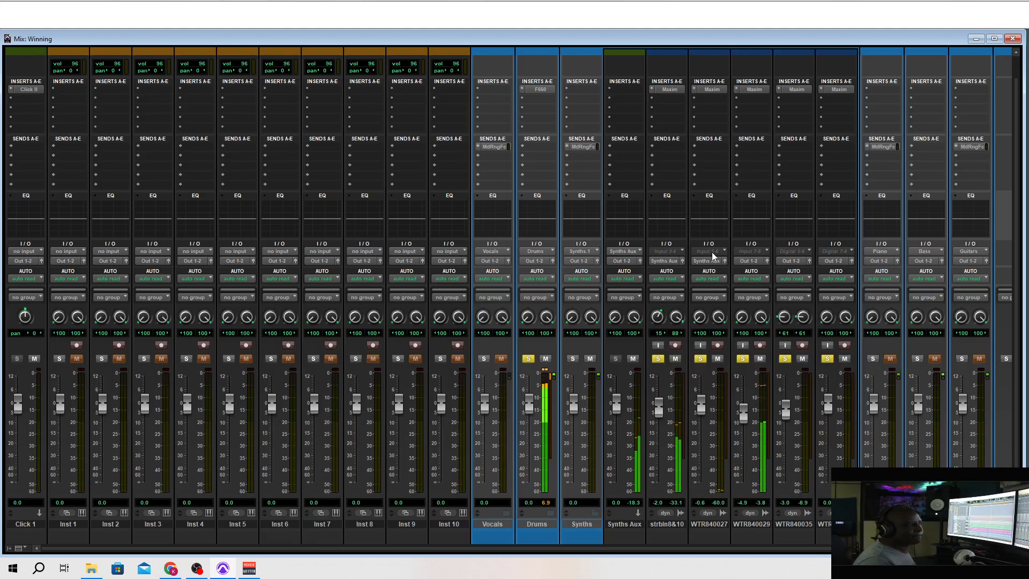
Step: Route the outputs of WTR840029, WTR840035 and the last synth track to the Synths Aux stereo bus
left_click(742, 261)
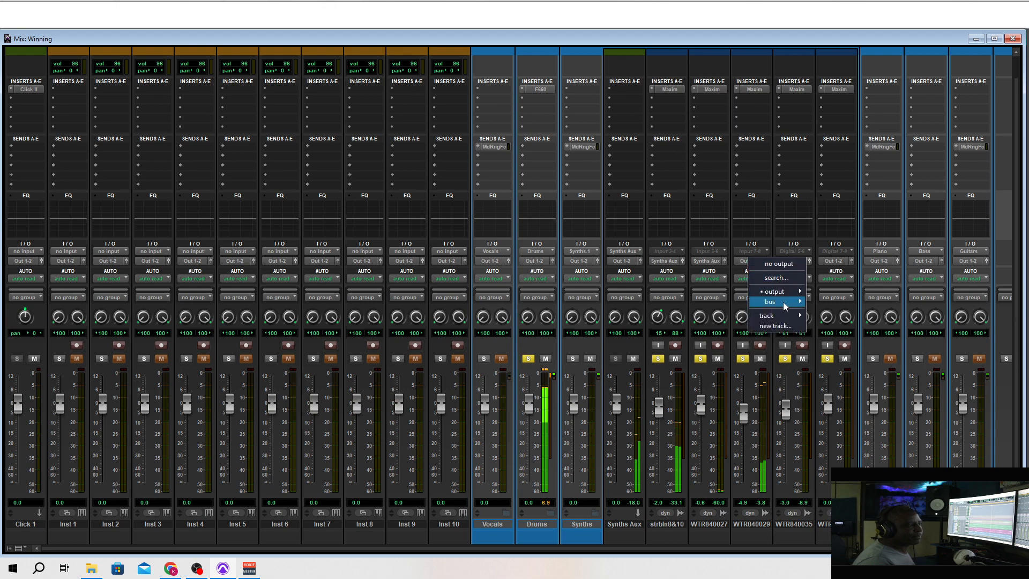
mouse_move(783, 305)
left_click(932, 124)
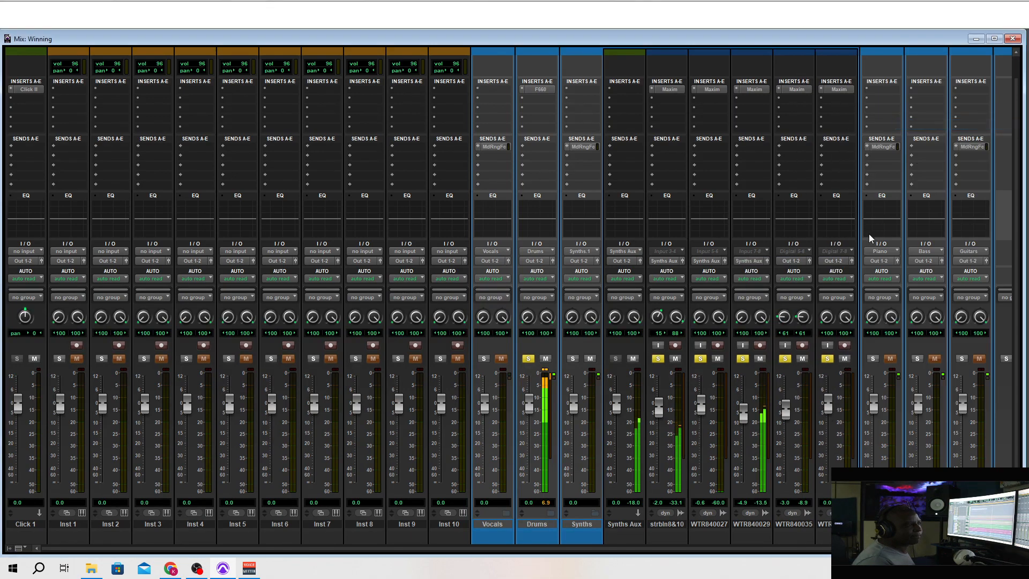
left_click(786, 260)
mouse_move(821, 303)
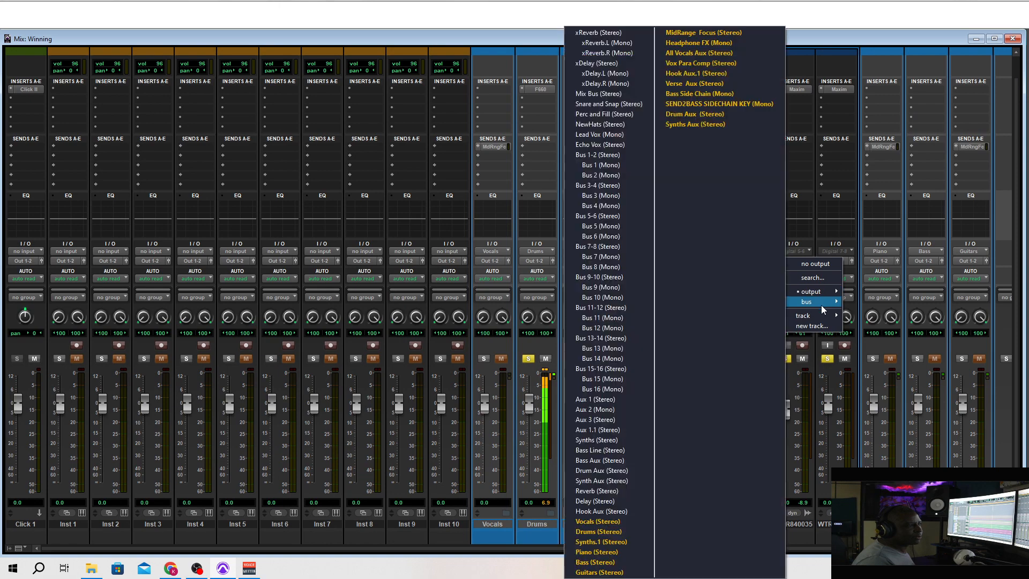
left_click(679, 125)
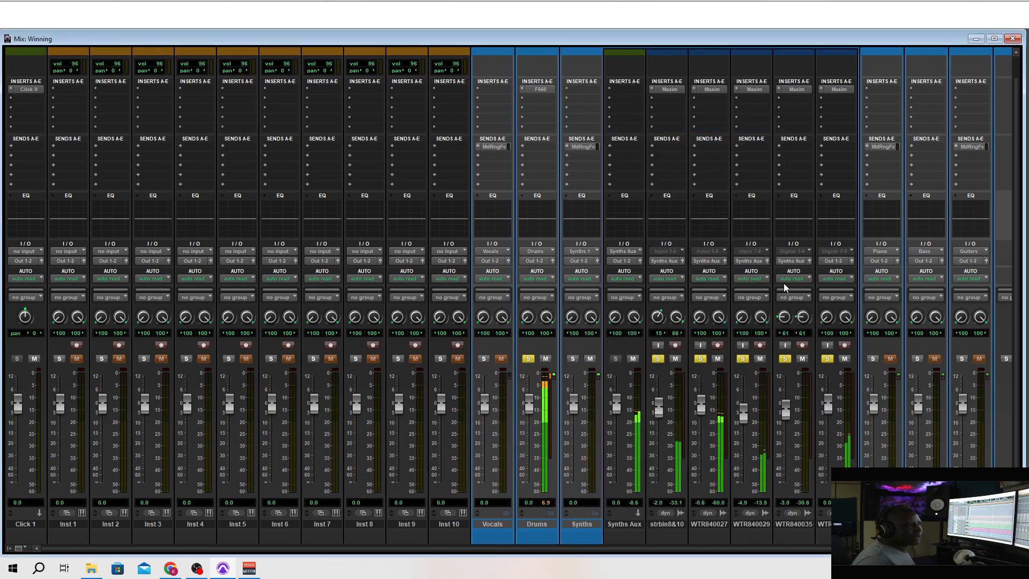
left_click(824, 260)
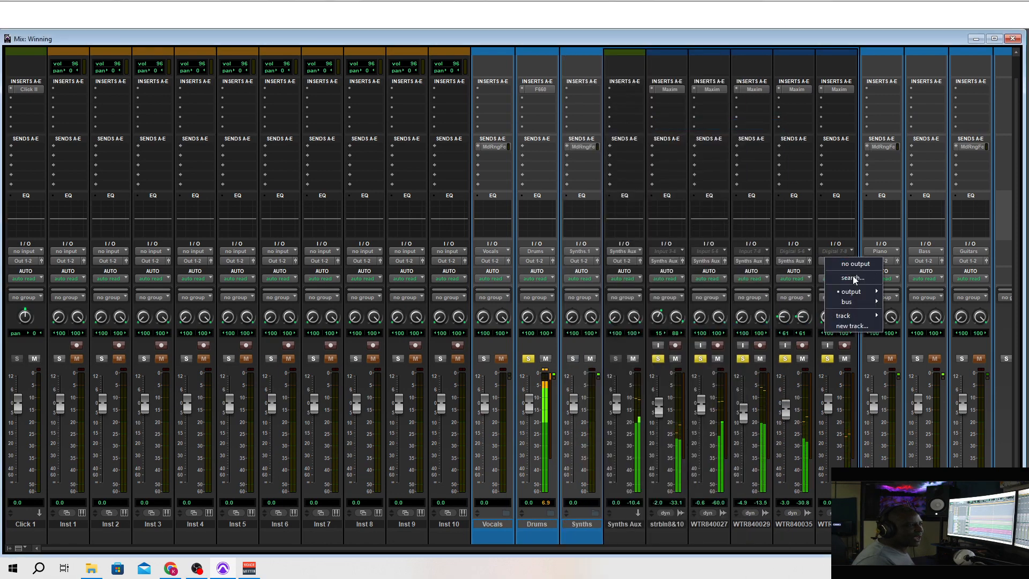
mouse_move(862, 303)
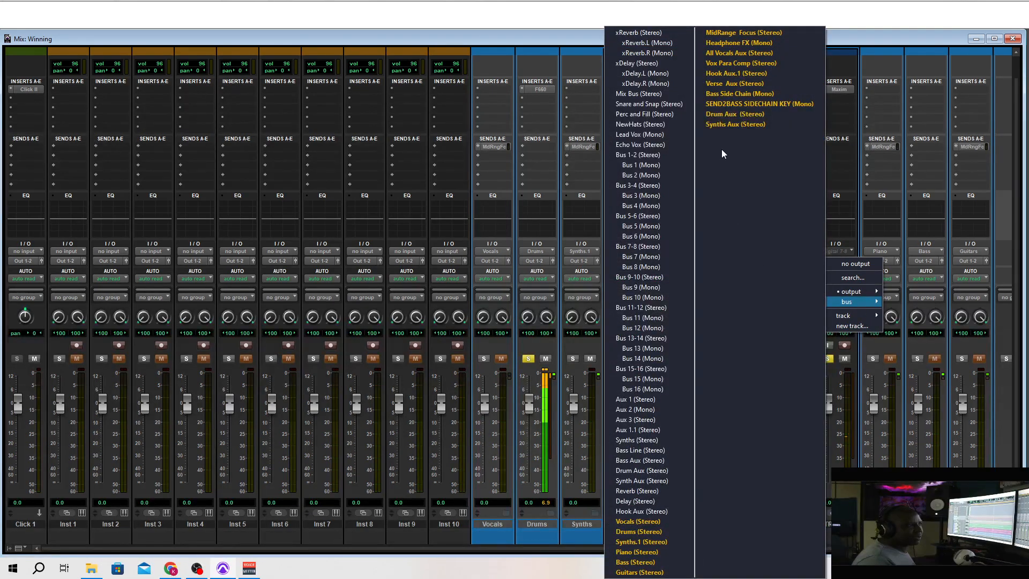
left_click(719, 125)
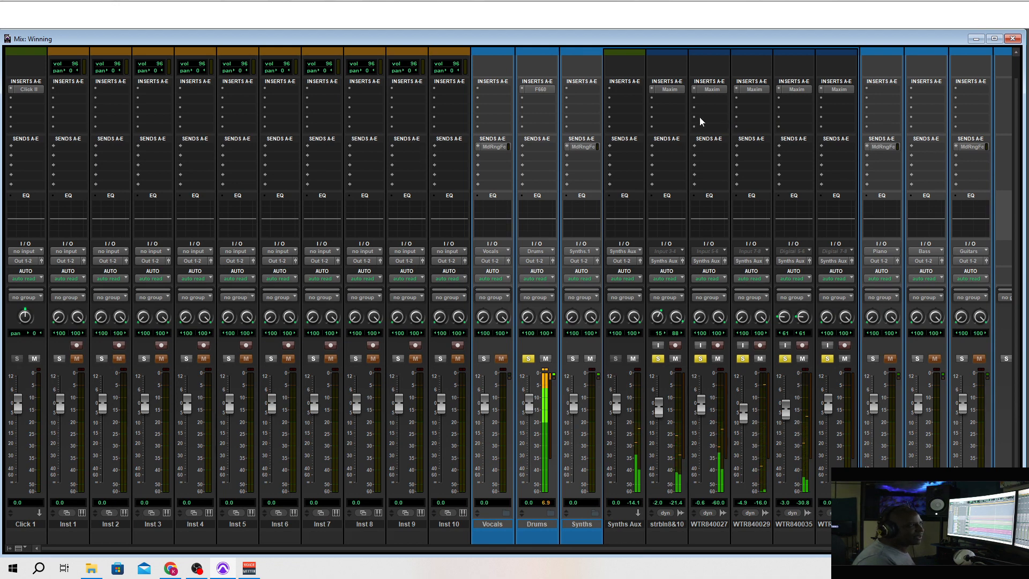
Step: Insert the Maxim limiter on Synths Aux, link its controls and set threshold to about -4.1 dB and ceiling to about -1.3 dB
left_click(624, 86)
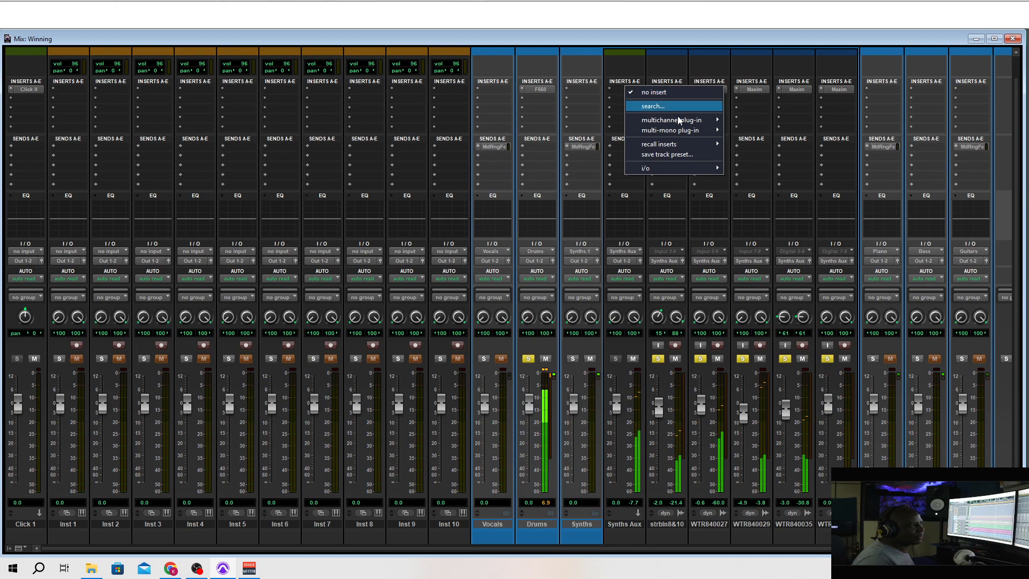
mouse_move(680, 117)
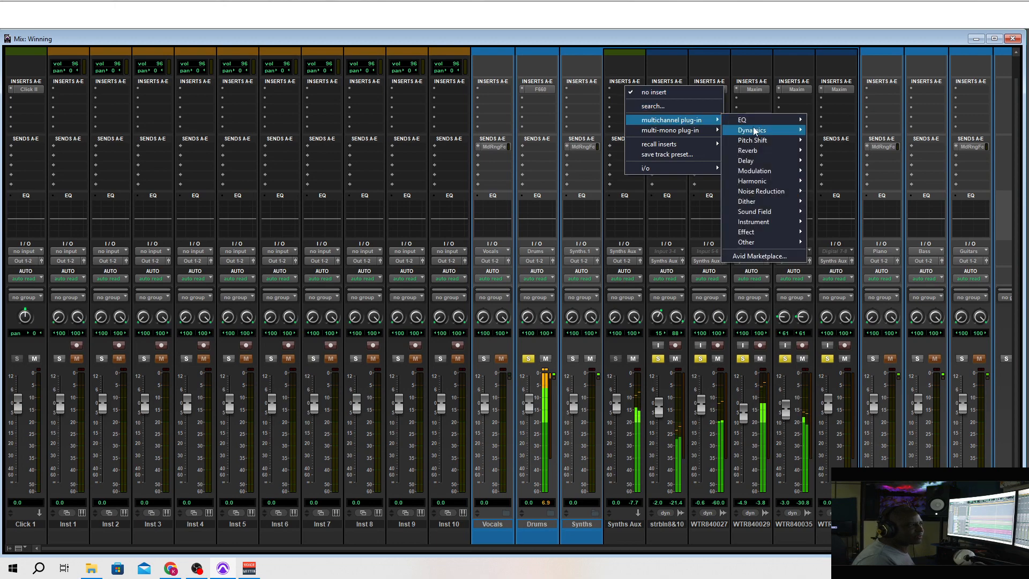
mouse_move(744, 129)
left_click(470, 257)
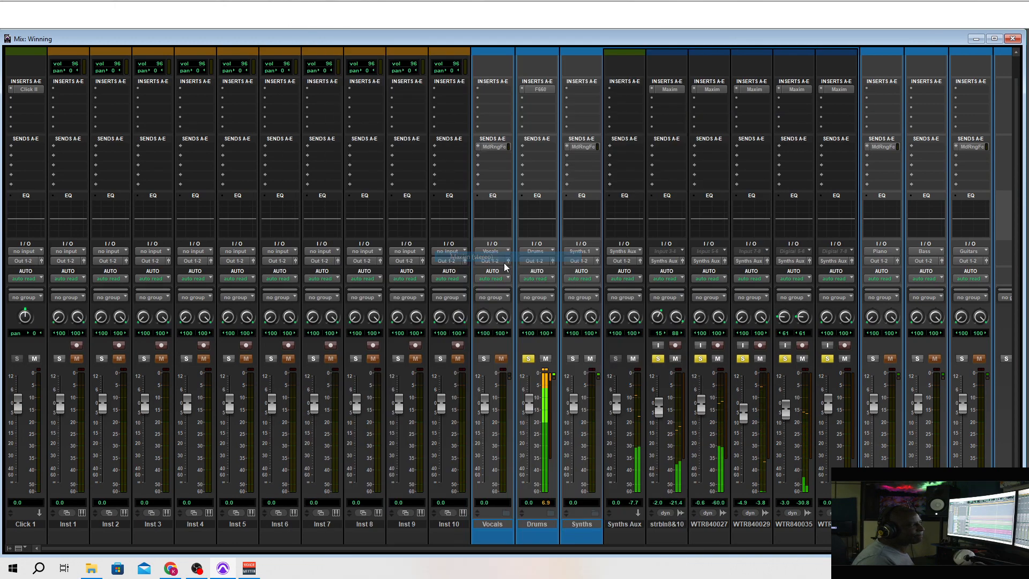
mouse_move(149, 169)
left_mouse_down()
mouse_move(148, 184)
mouse_move(184, 172)
mouse_move(149, 185)
left_mouse_up()
left_click(166, 261)
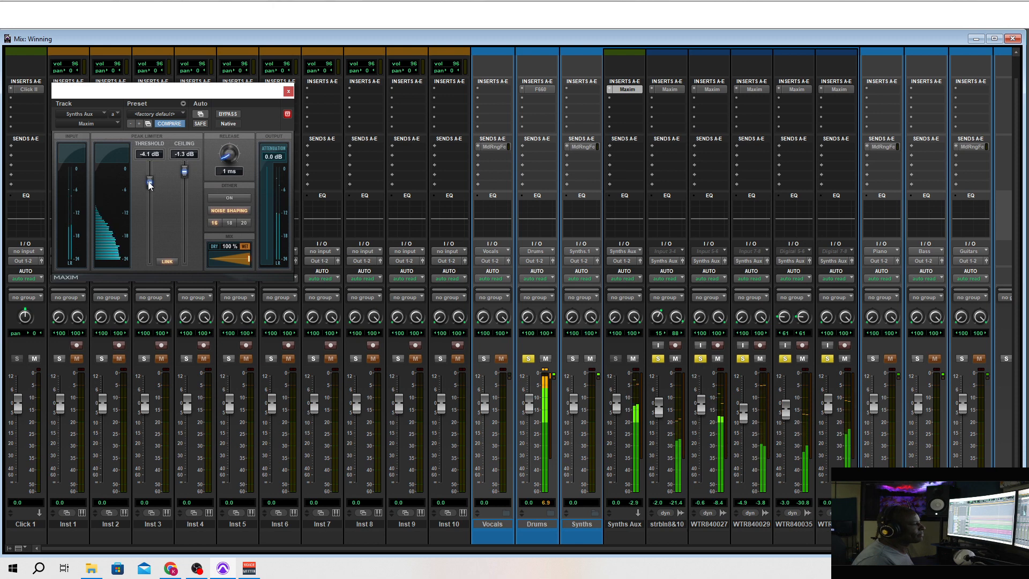
left_click_drag(148, 182, 148, 182)
left_click(288, 91)
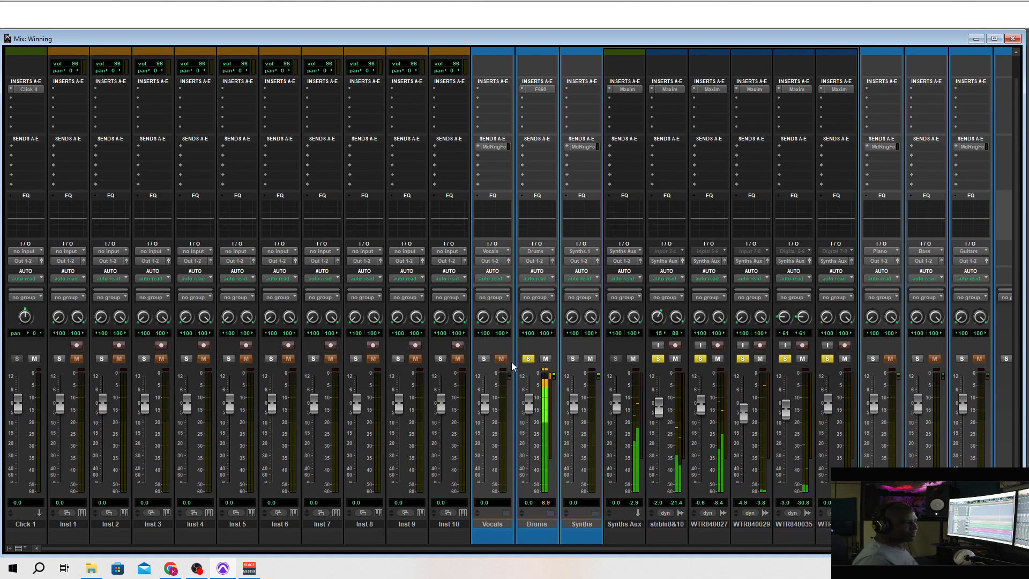
Step: Solo the Synths folder and route the Synths Aux output to the Synths.1 (Stereo) bus
left_click(572, 359)
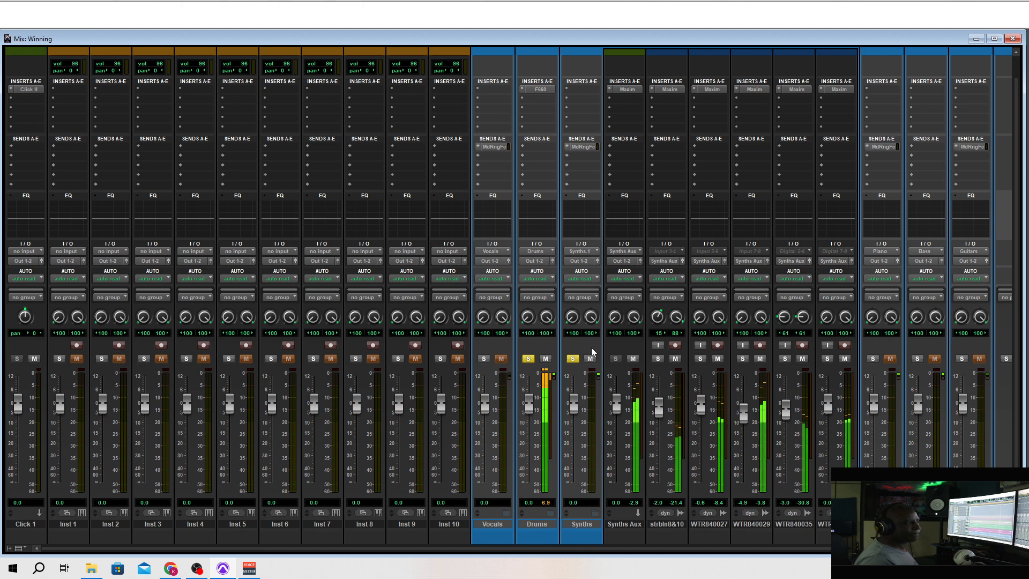
left_click(621, 261)
mouse_move(650, 295)
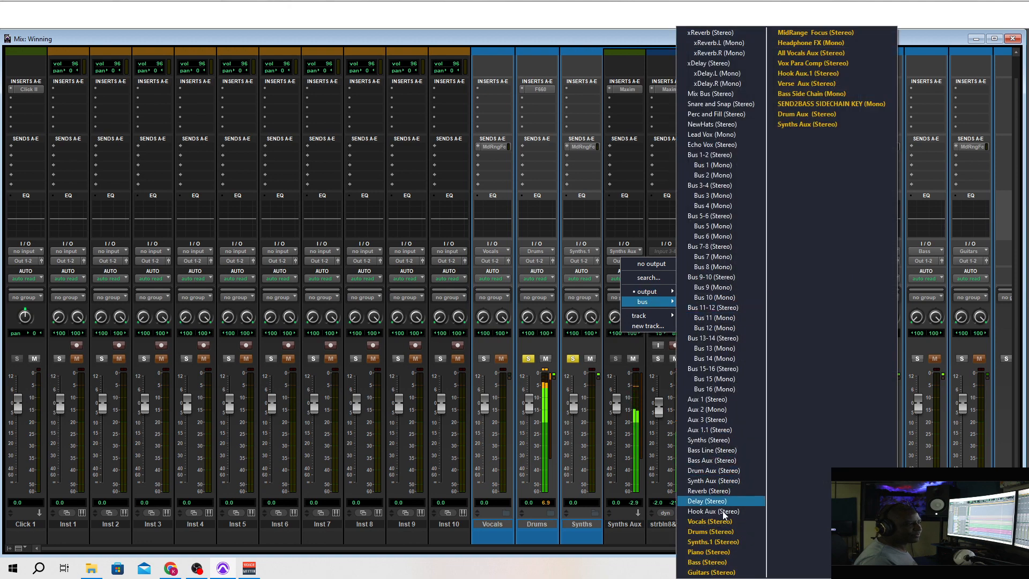
left_click(714, 543)
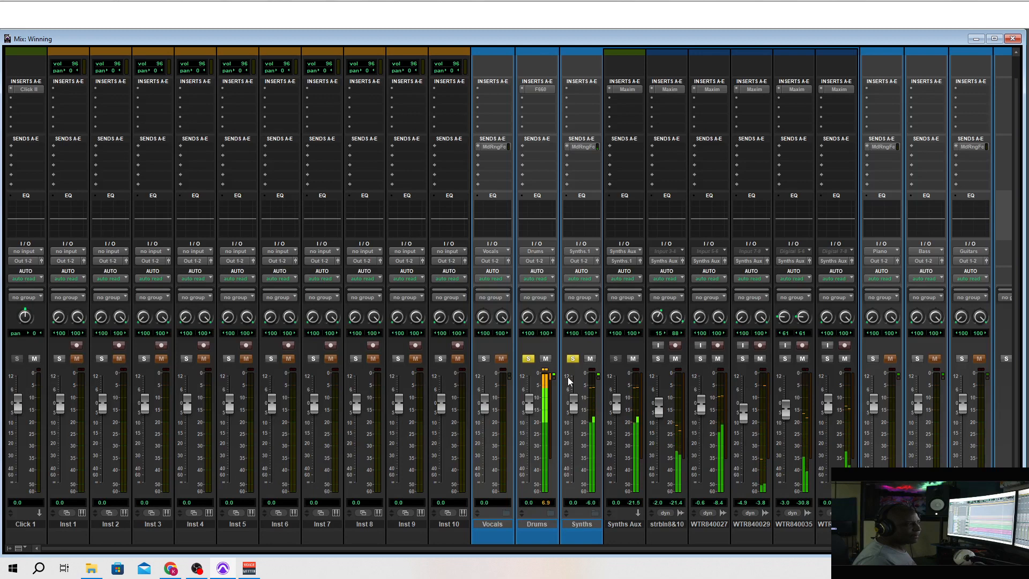
Step: Balance the folder levels by setting Drums to about -2.2 dB and Synths to about -0.9 dB
left_click_drag(574, 415, 574, 557)
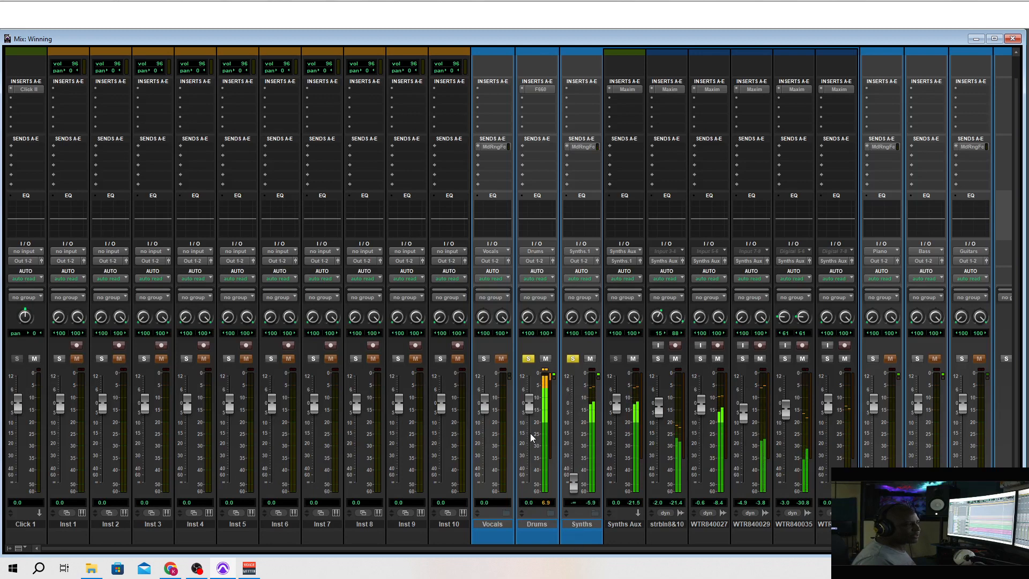
left_click_drag(528, 403, 577, 421)
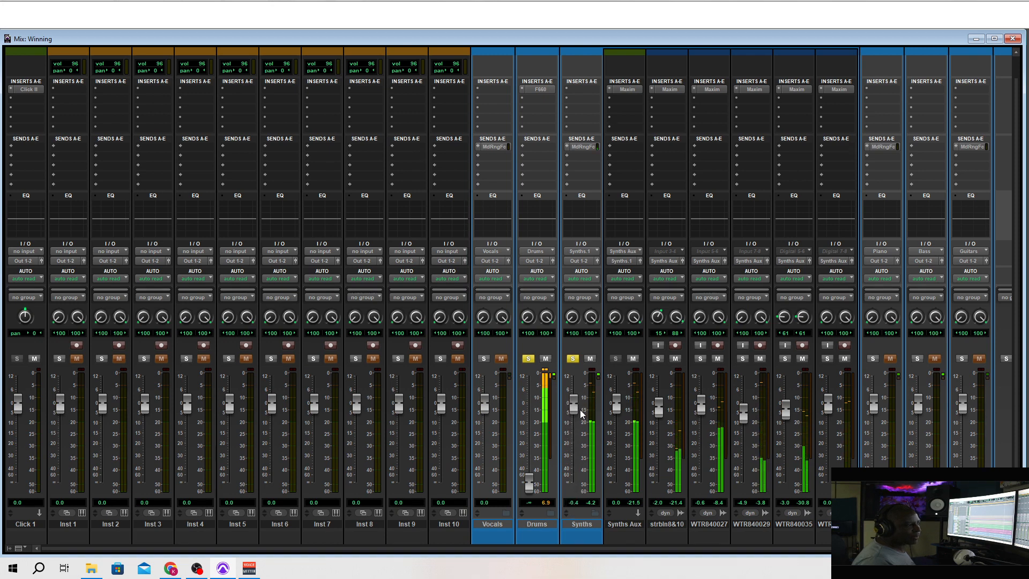
left_click_drag(529, 490, 574, 410)
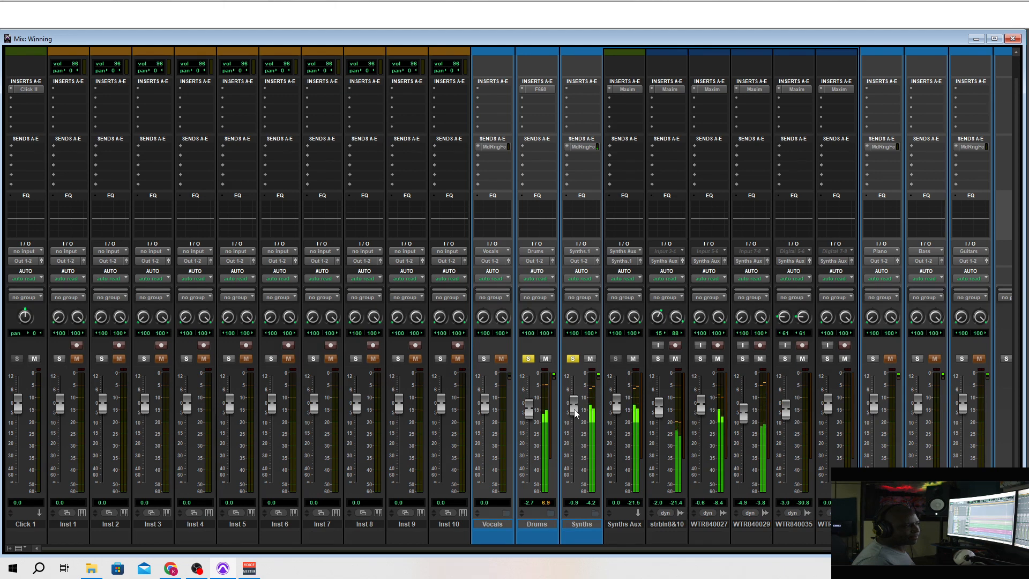
left_click_drag(529, 416, 529, 414)
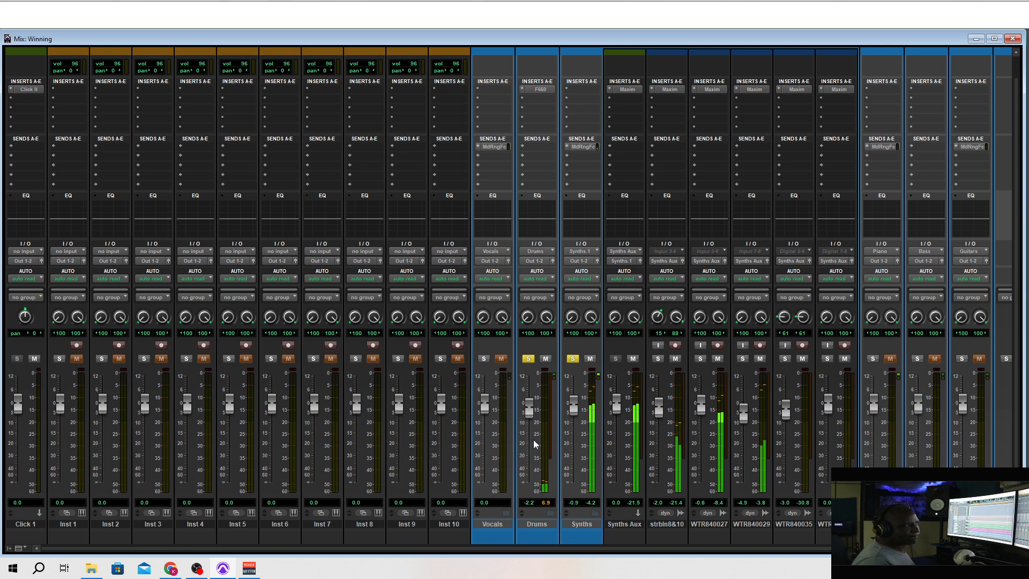
left_click(579, 89)
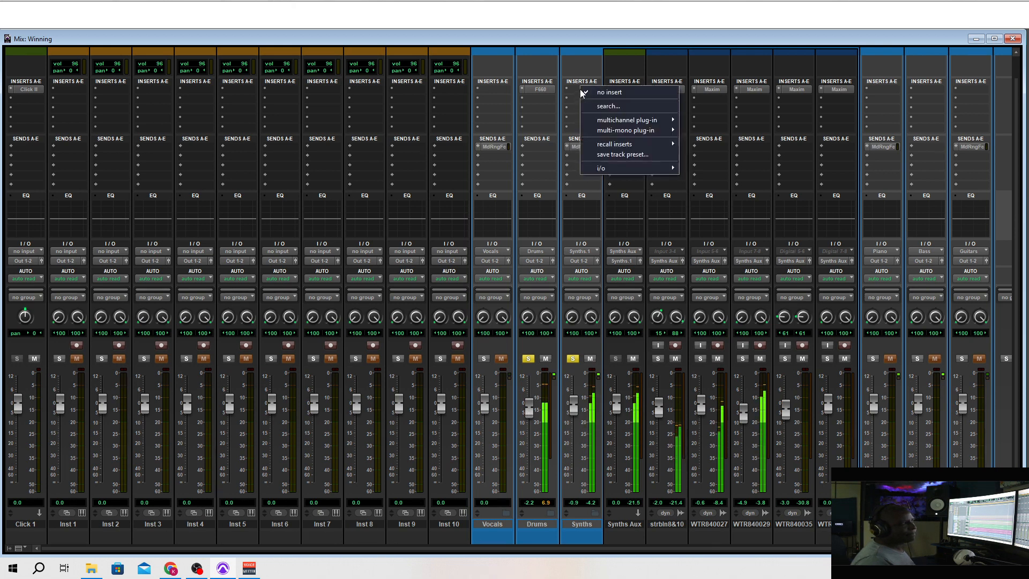
mouse_move(627, 120)
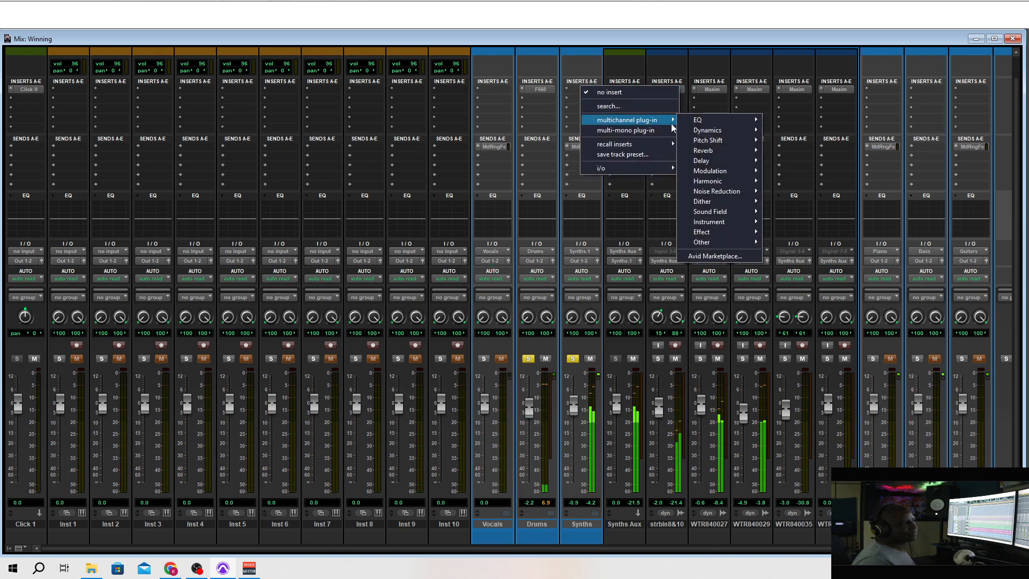
mouse_move(696, 130)
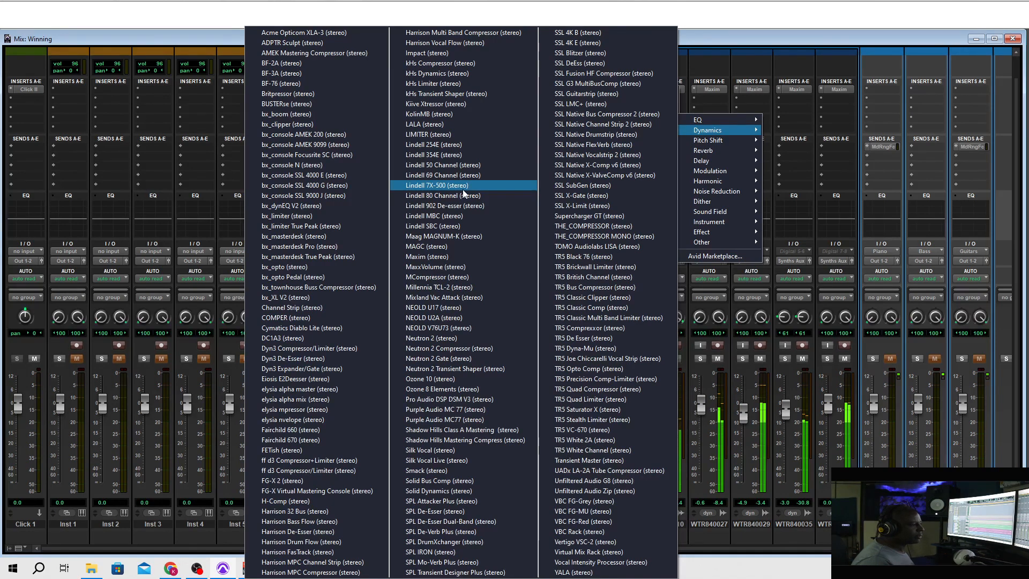
left_click(656, 19)
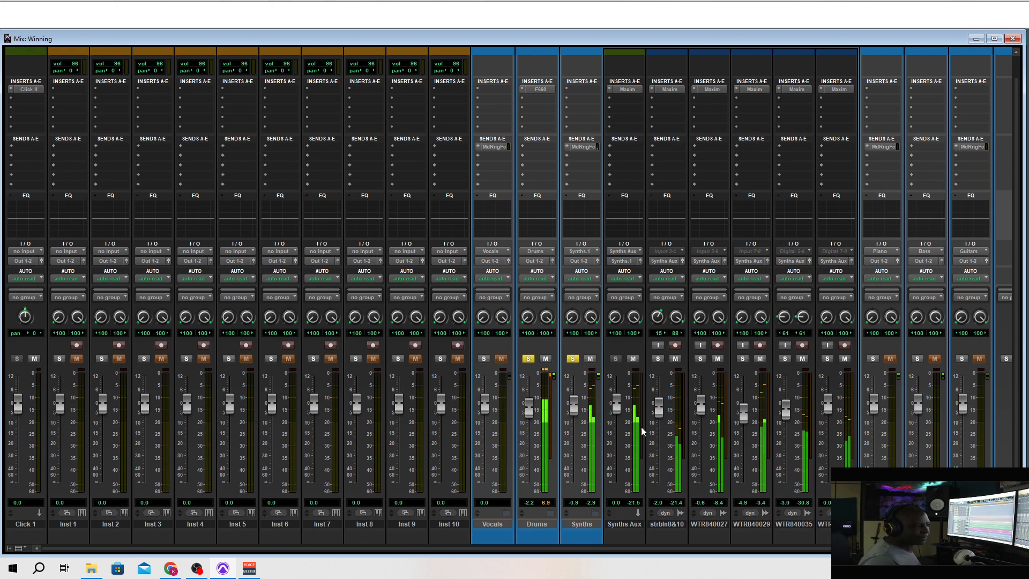
Step: Collapse the Synths folder, expand the Piano folder and solo its WTR840034 track
left_click(595, 513)
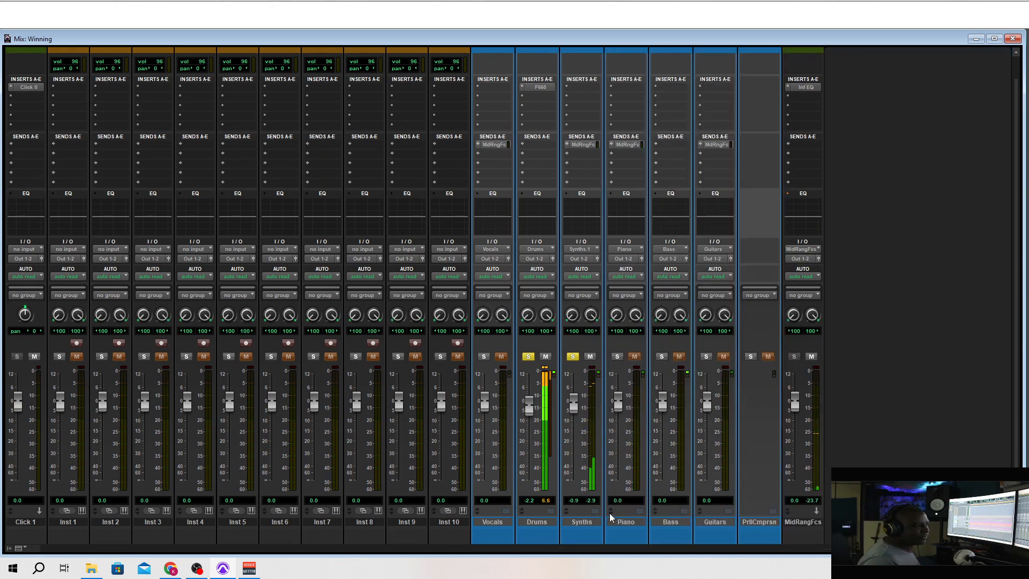
left_click(641, 512)
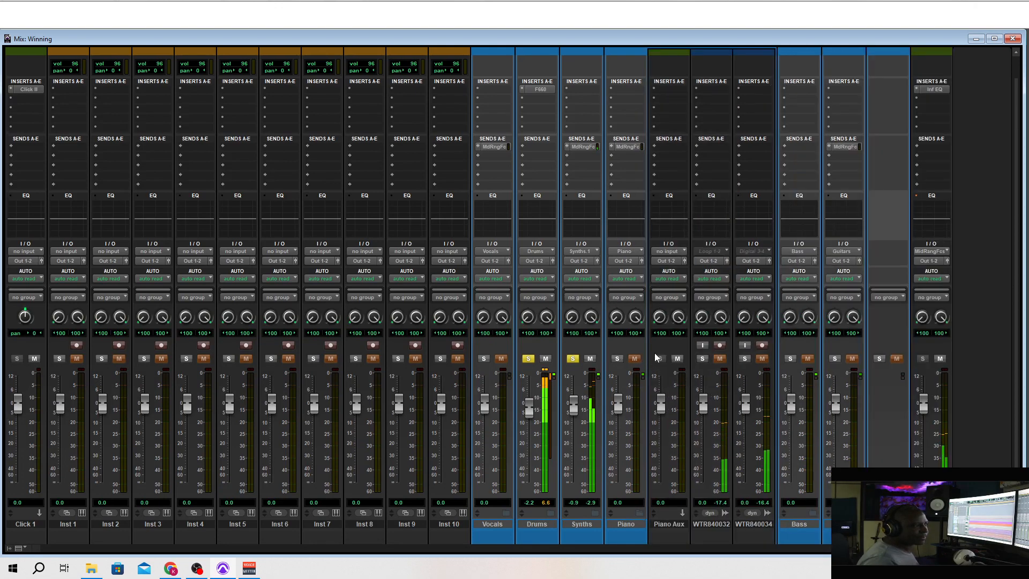
left_click(743, 358)
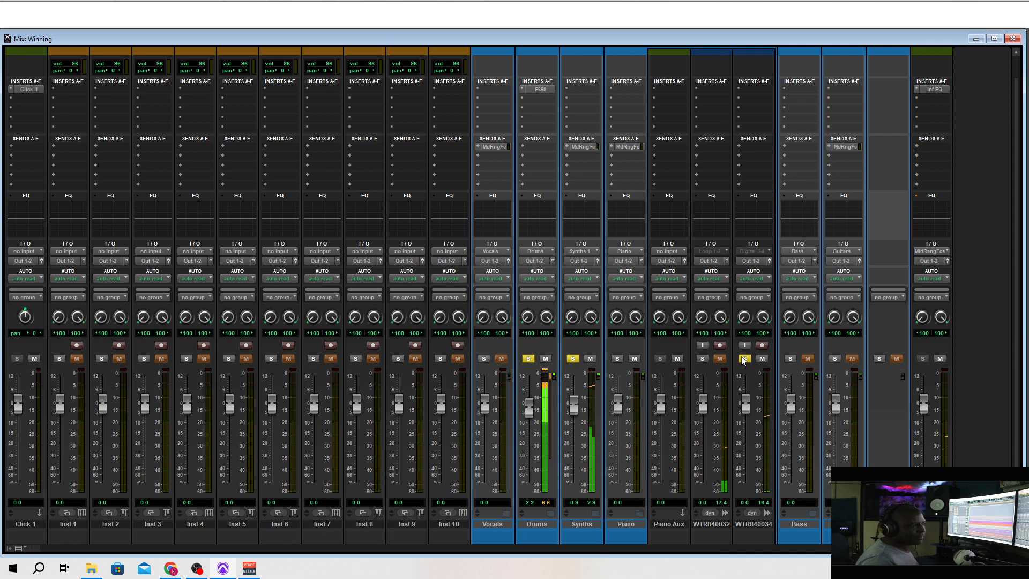
Step: Insert Maxim on WTR840034 and, with its controls linked, set threshold to about -6.0 dB and ceiling to about -3.4 dB
left_click(749, 89)
mouse_move(809, 121)
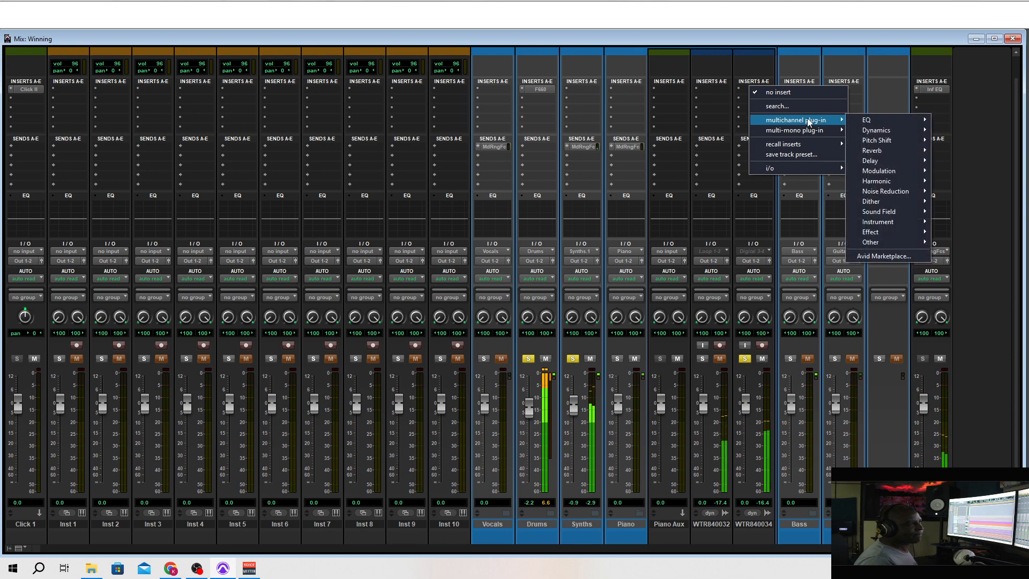
mouse_move(894, 131)
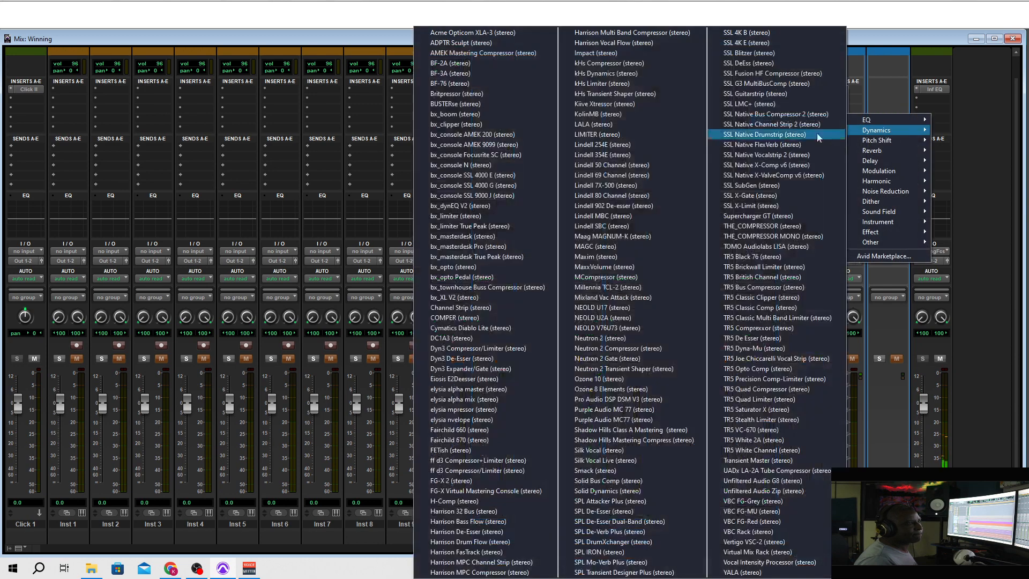
left_click(616, 258)
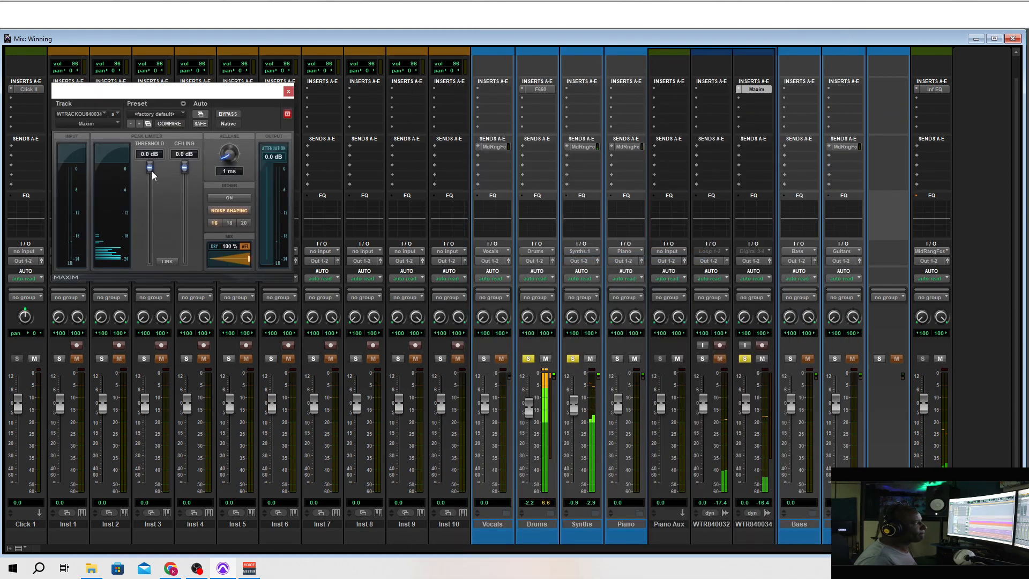
left_click_drag(151, 183, 150, 192)
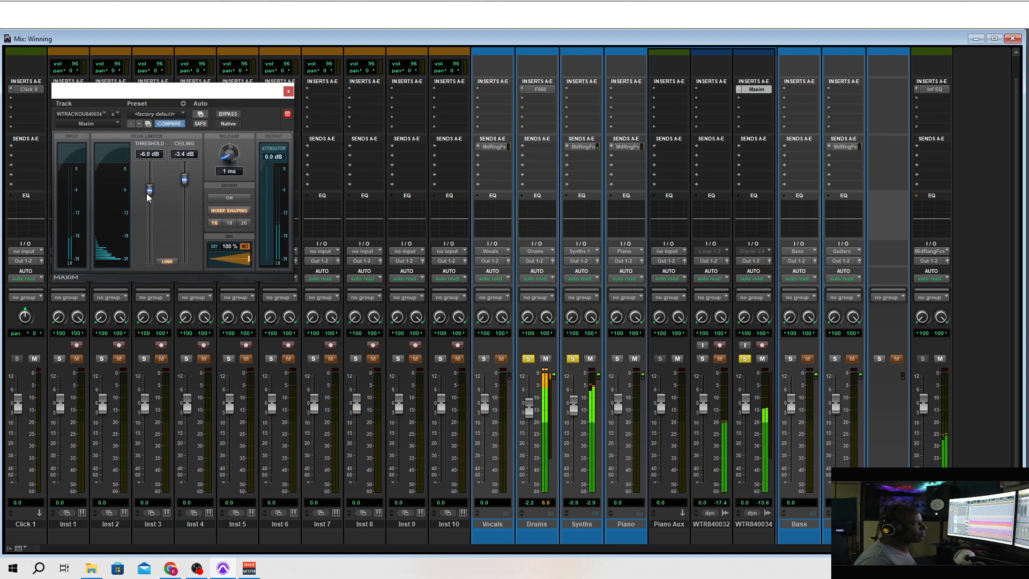
left_click(292, 92)
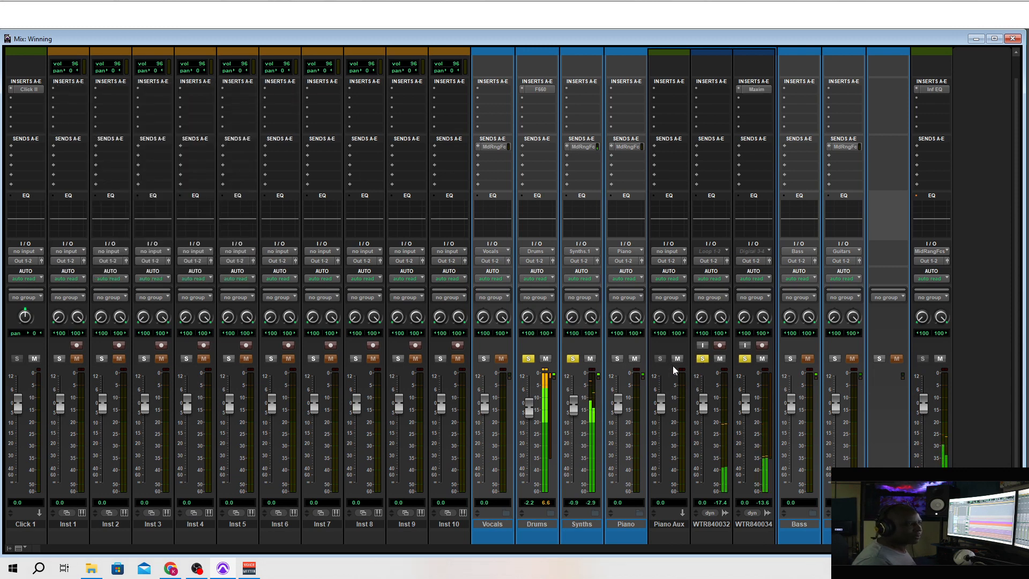
Step: Set WTR840034's left and right pans to about 36 and 41, and leave only WTR840032 and Drums soloed
left_click_drag(740, 324, 759, 344)
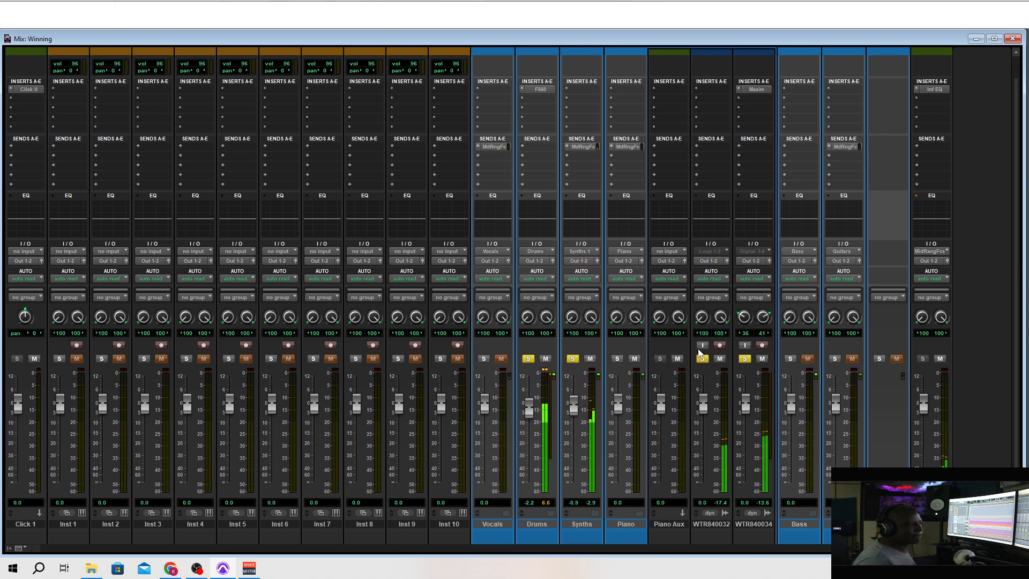
key("ctrl+equal")
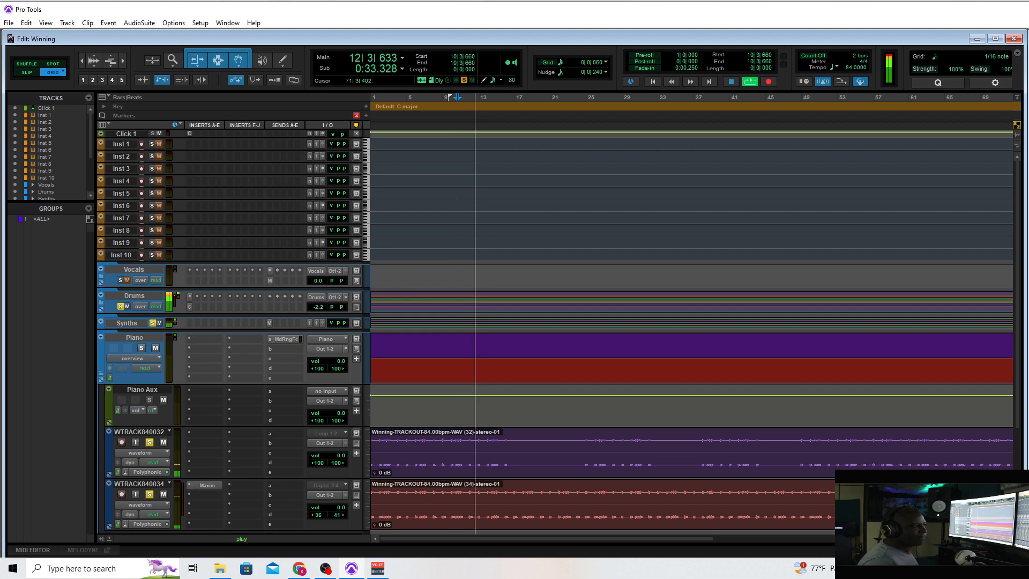
key("ctrl+equal")
left_click(739, 359)
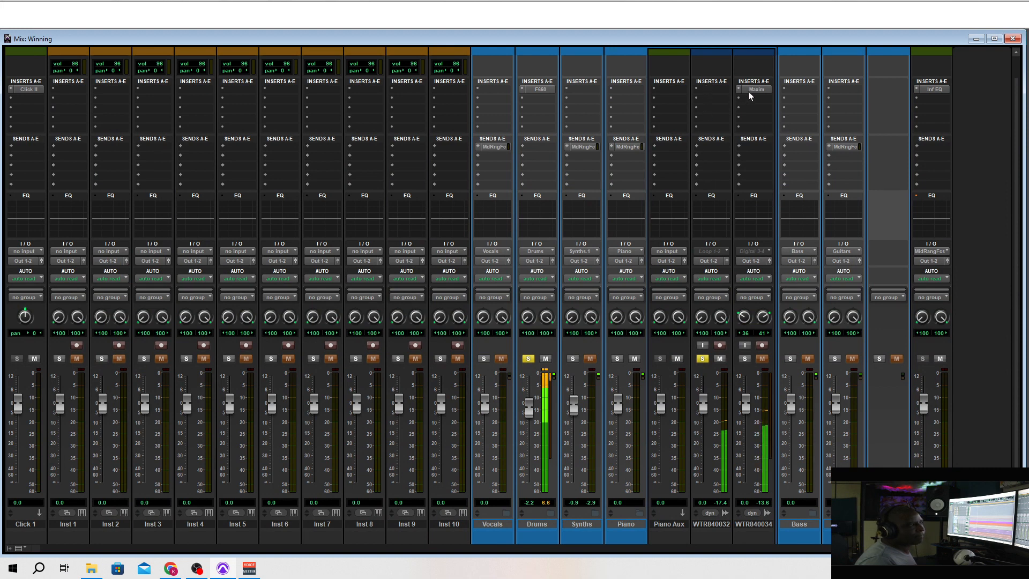
Step: Copy the Maxim insert from WTR840034 to WTR840032, unlink its controls, and set threshold to about -9.8 dB and ceiling to about -0.7 dB
left_click_drag(753, 89, 714, 90)
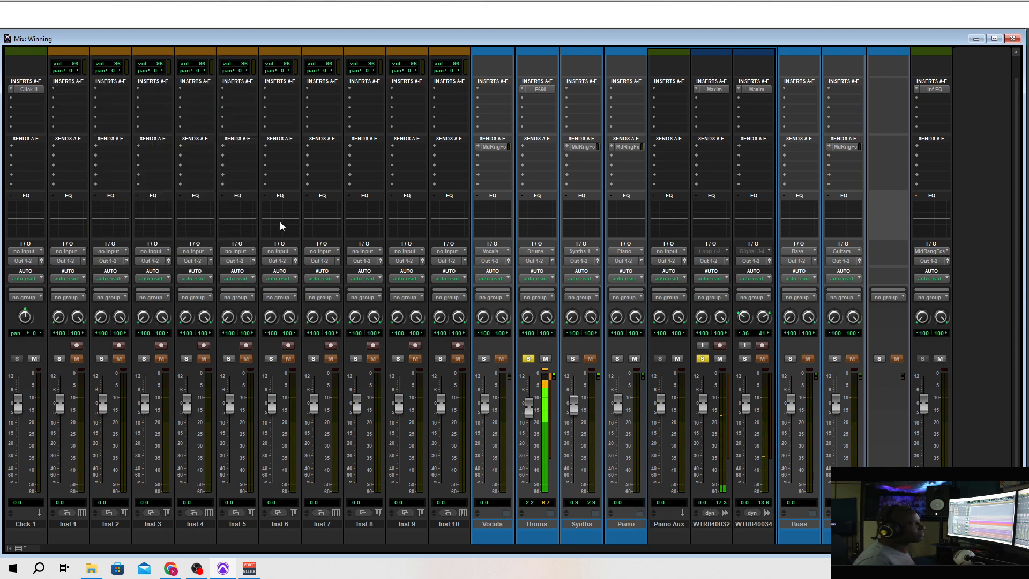
left_click(711, 89)
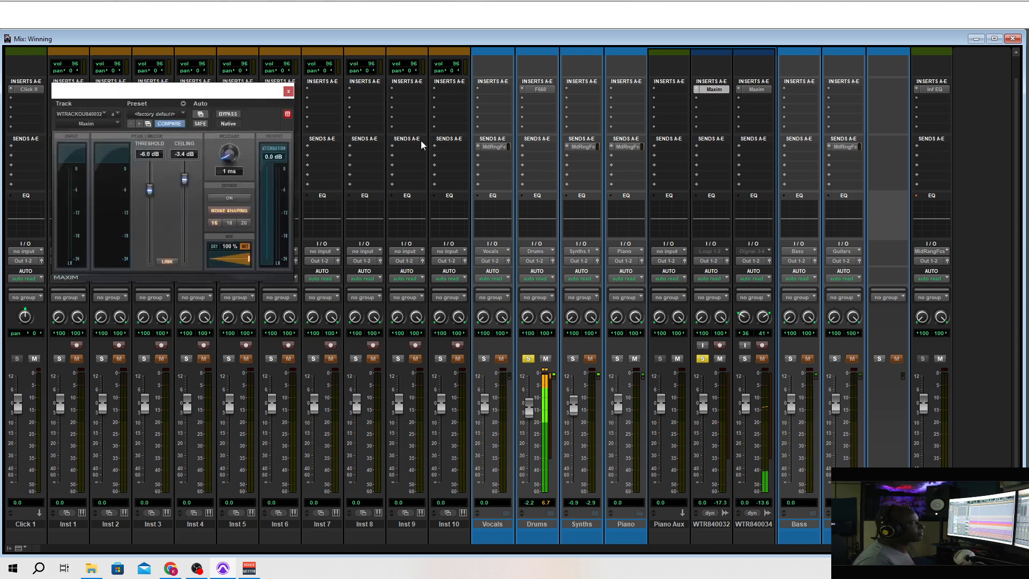
left_click_drag(146, 195, 147, 204)
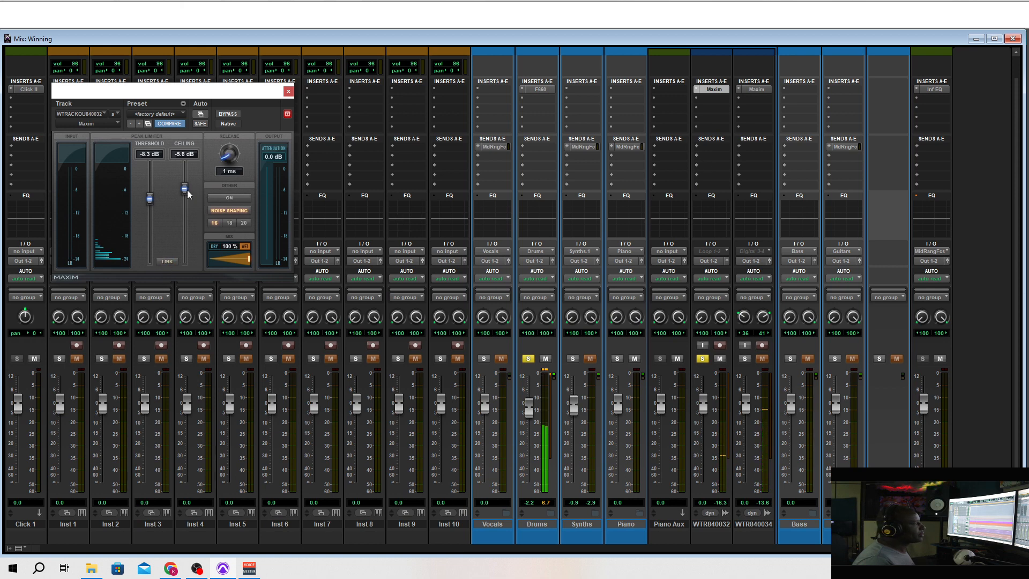
left_click_drag(185, 188, 185, 175)
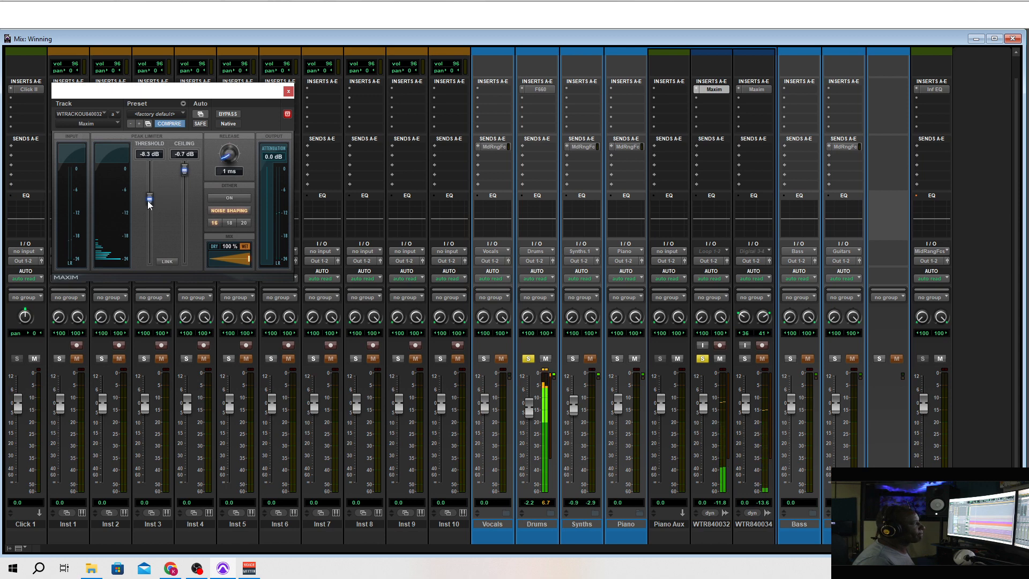
left_click_drag(150, 205, 149, 208)
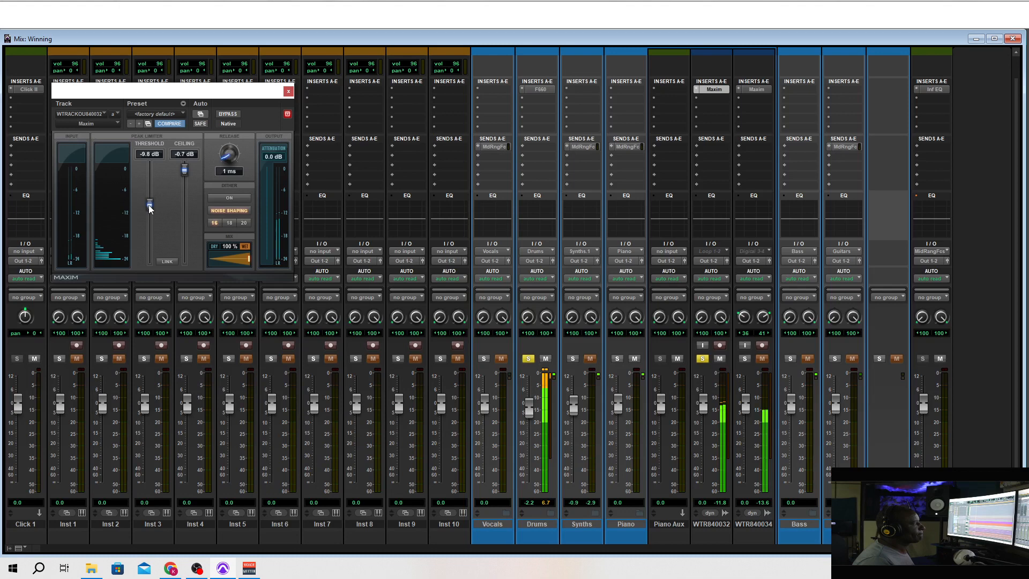
left_click(287, 91)
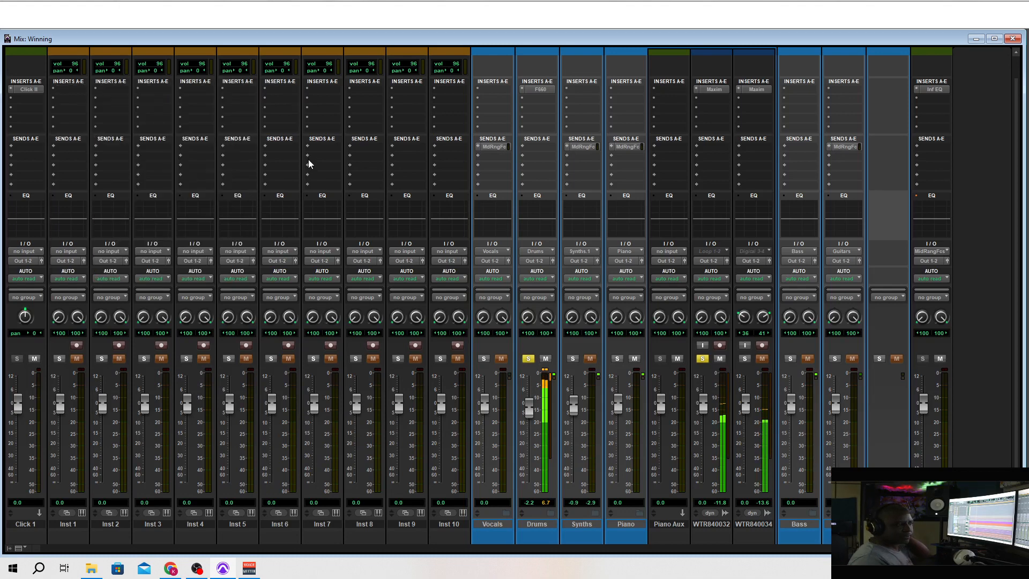
Step: Add WTR840034 to the solo and set WTR840032's left and right pans to about 84 and 61
left_click(745, 359)
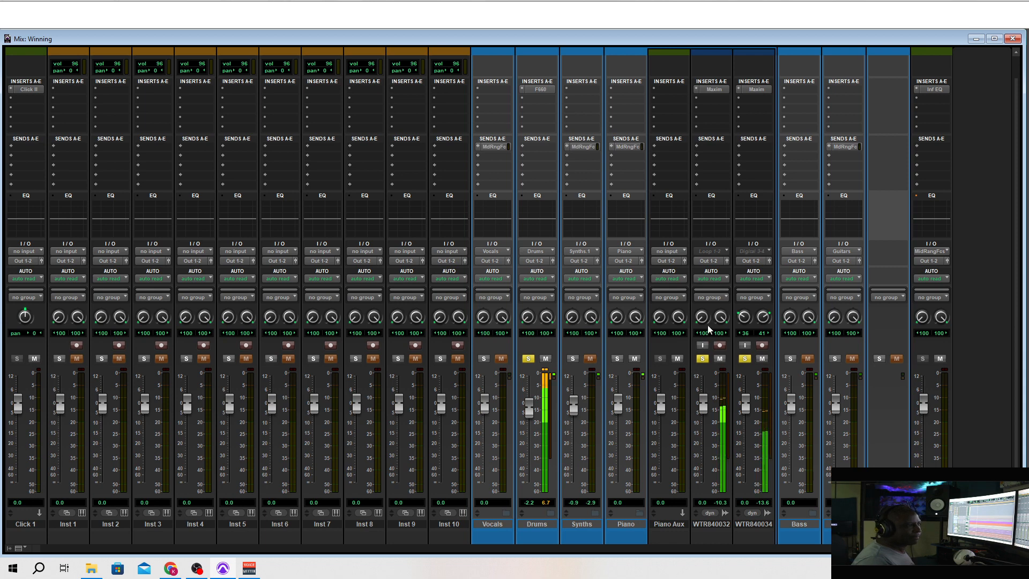
mouse_move(720, 321)
left_mouse_down()
mouse_move(695, 321)
mouse_move(720, 322)
left_mouse_up()
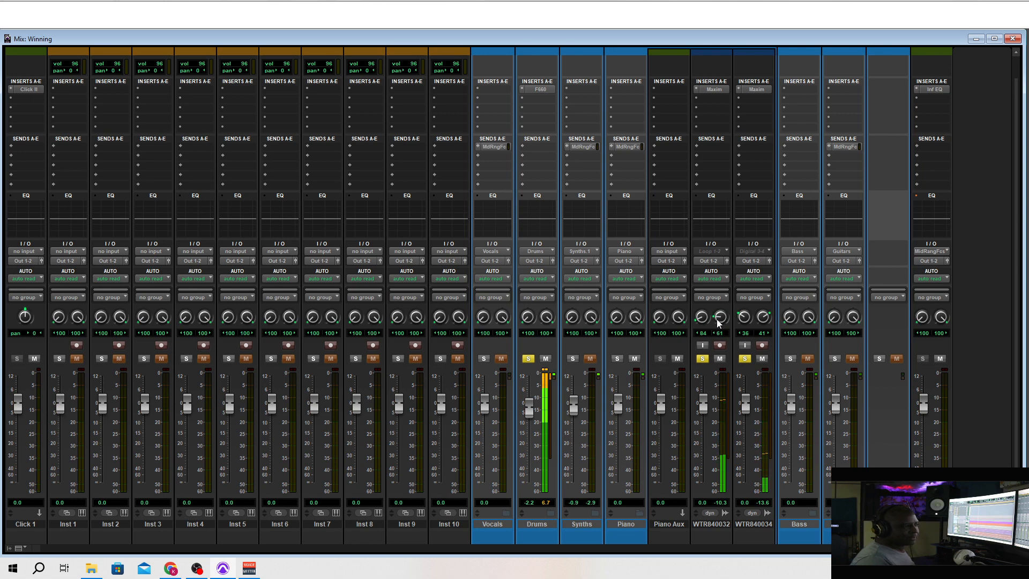
Step: Reset WTR840032's pans, set them to about 88 left and 60 right, and add the Synths folder to the solo
left_click(719, 319, "alt")
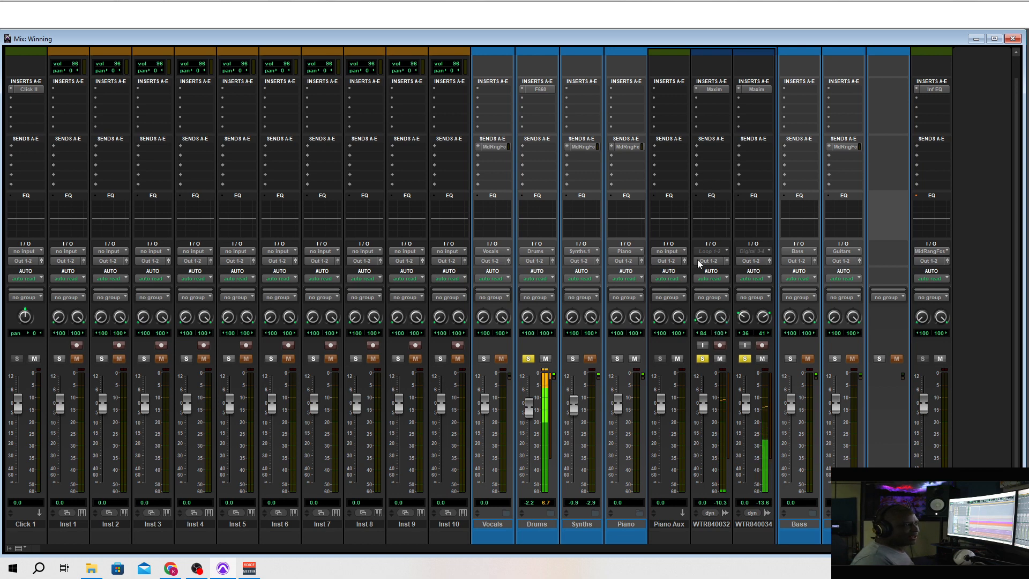
left_click(703, 321, "alt")
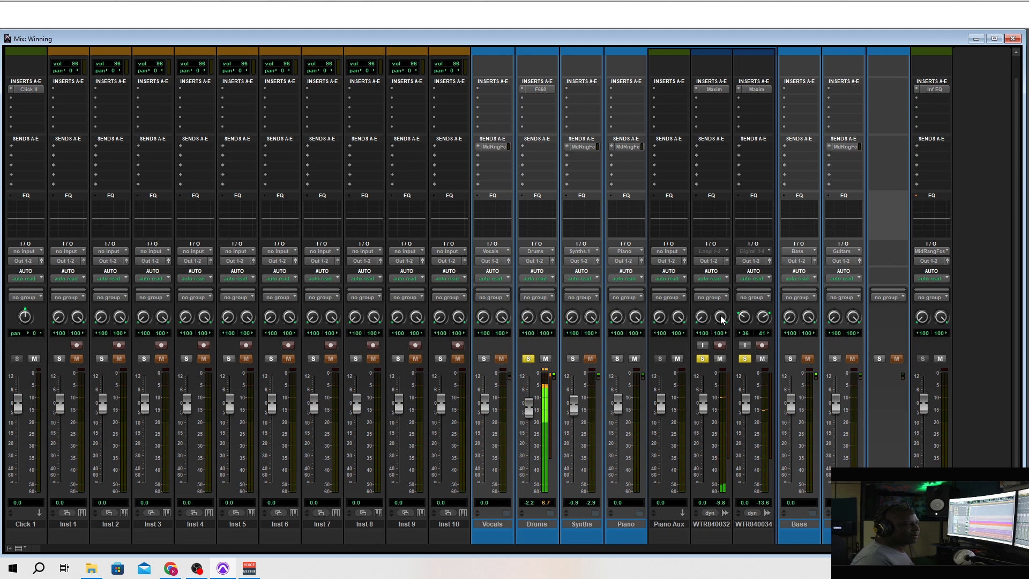
left_click_drag(721, 320, 721, 383)
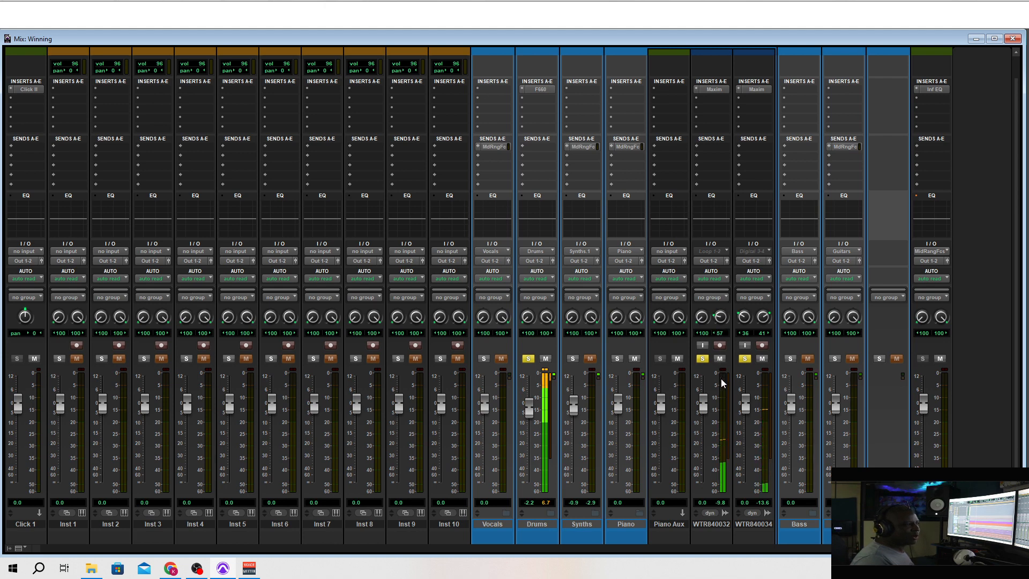
mouse_move(701, 331)
left_mouse_down()
mouse_move(697, 317)
mouse_move(716, 317)
left_mouse_up()
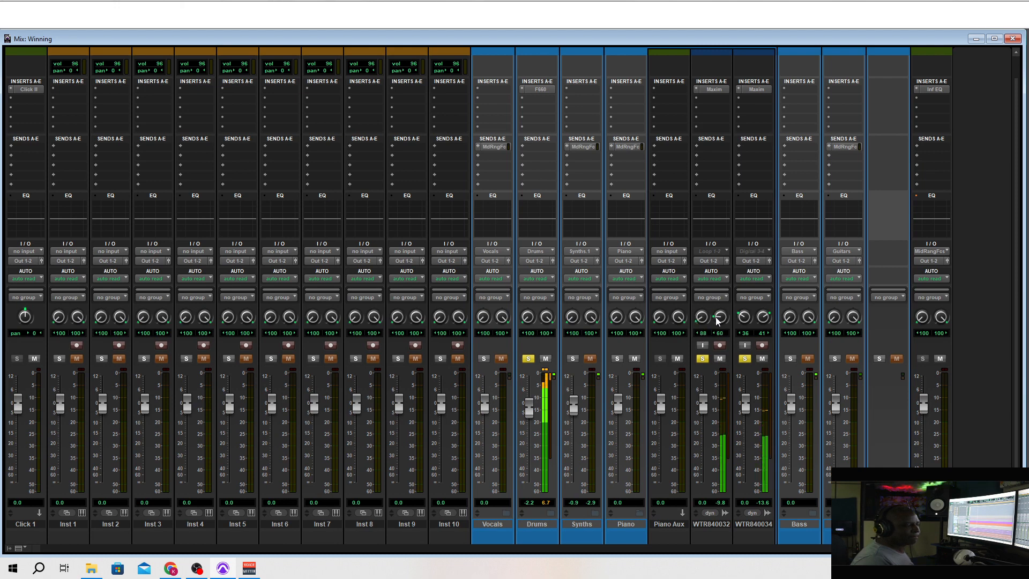
left_click(570, 361)
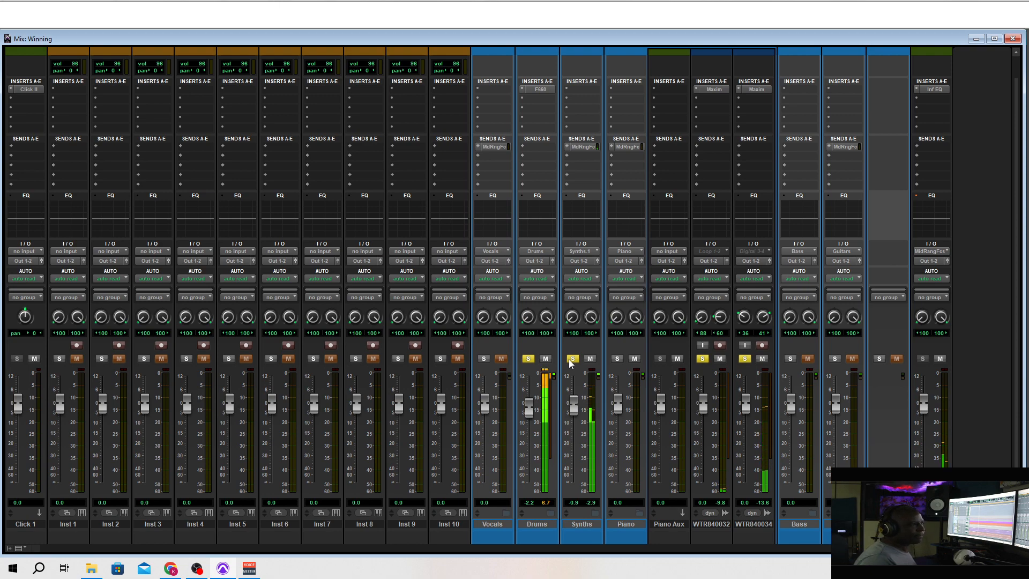
Step: Route the outputs of WTR840032 and WTR840034 to Piano Aux
left_click(706, 261)
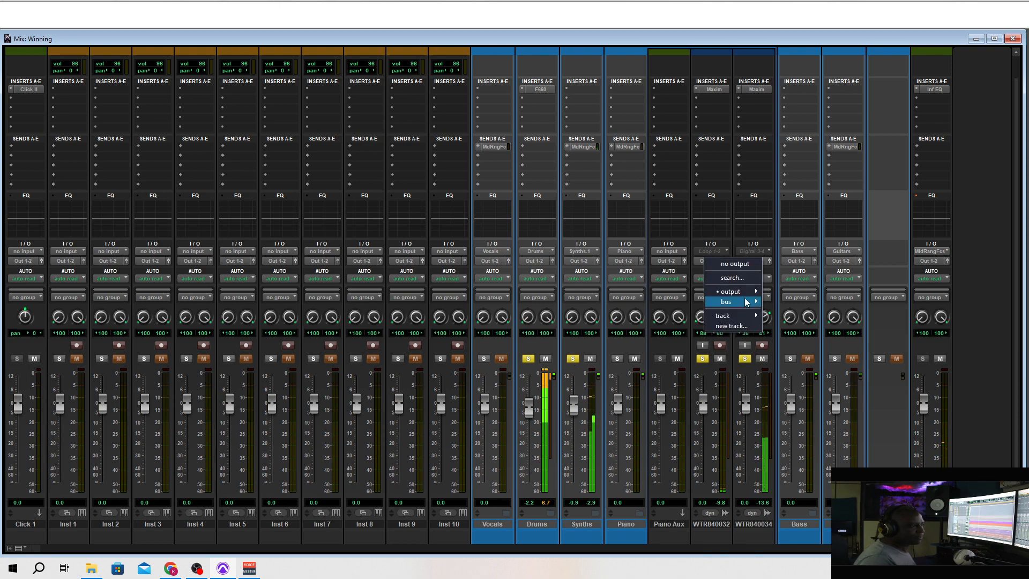
mouse_move(740, 317)
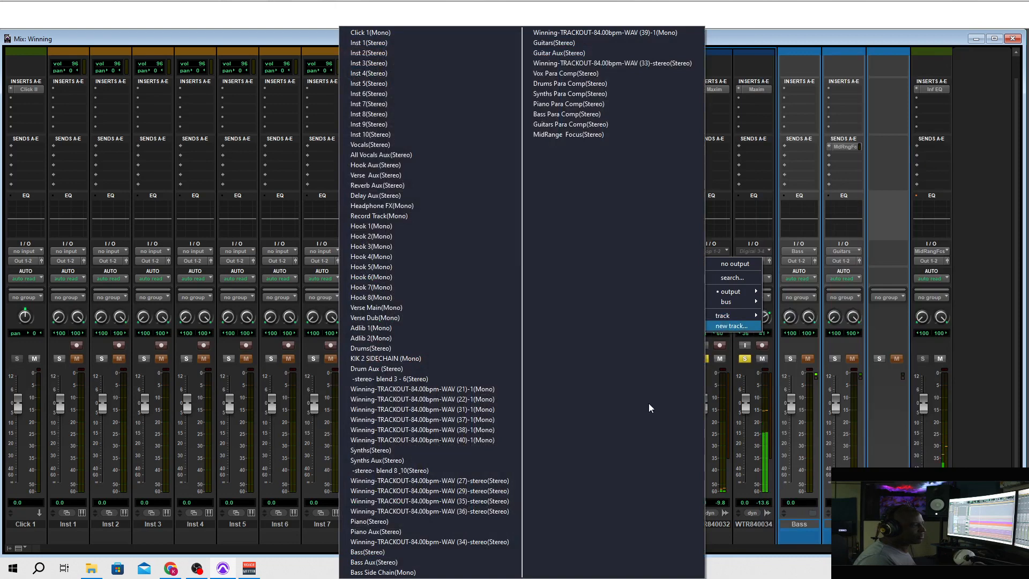
left_click(417, 532)
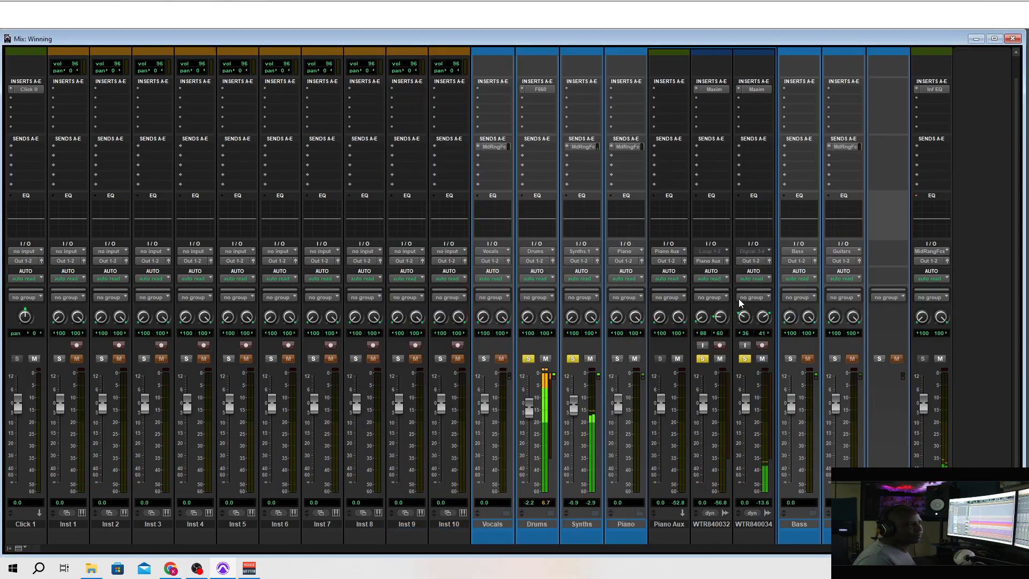
left_click(749, 260)
mouse_move(771, 301)
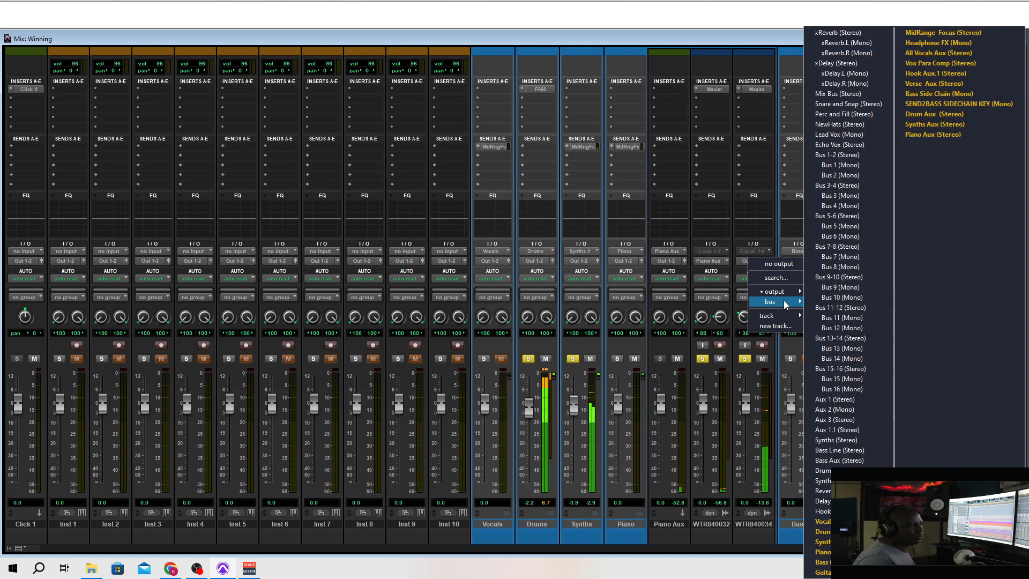
left_click(923, 135)
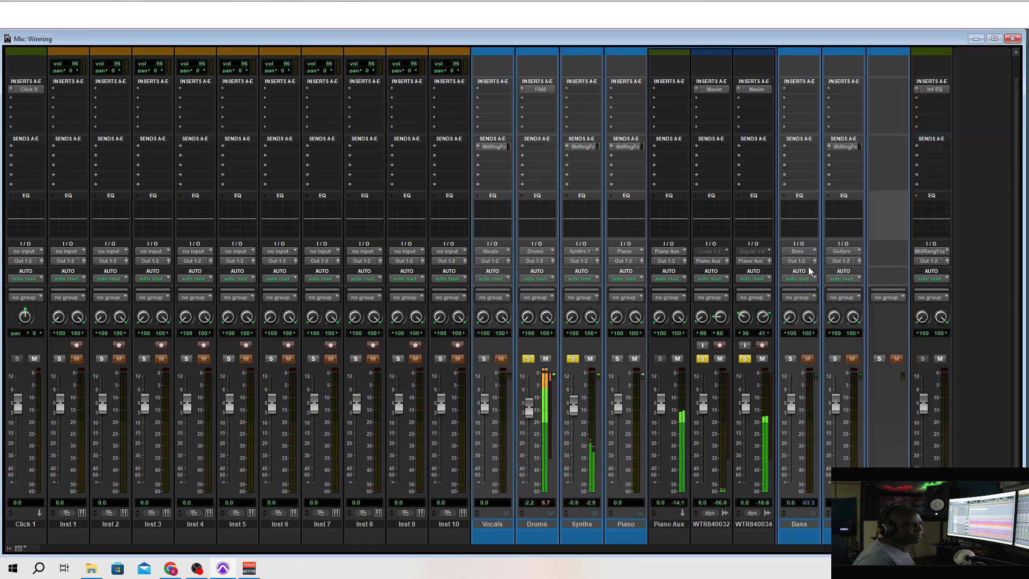
Step: Route Piano Aux's output to the Piano bus and solo the Piano folder in place of its two audio tracks
left_click(665, 261)
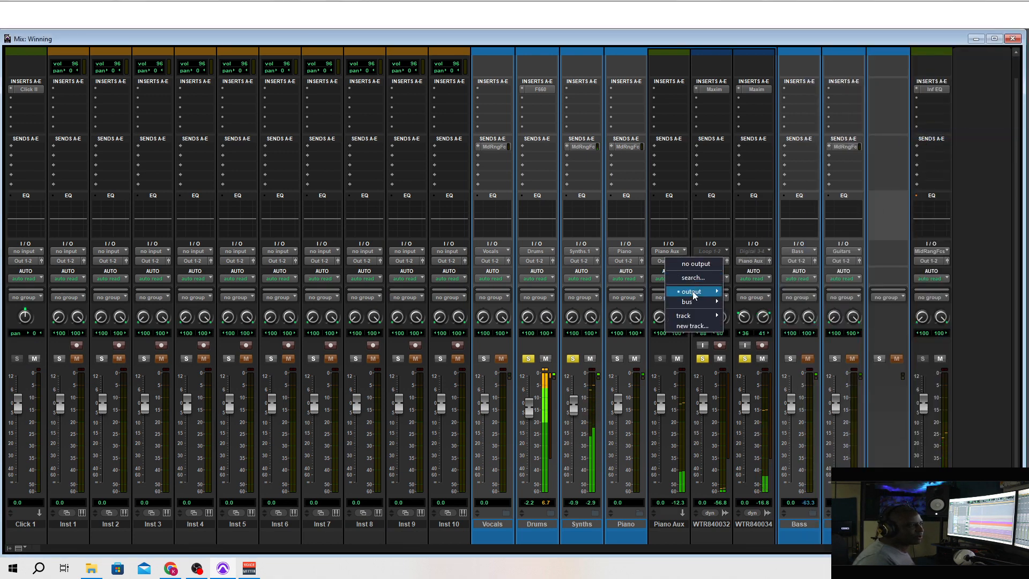
mouse_move(694, 303)
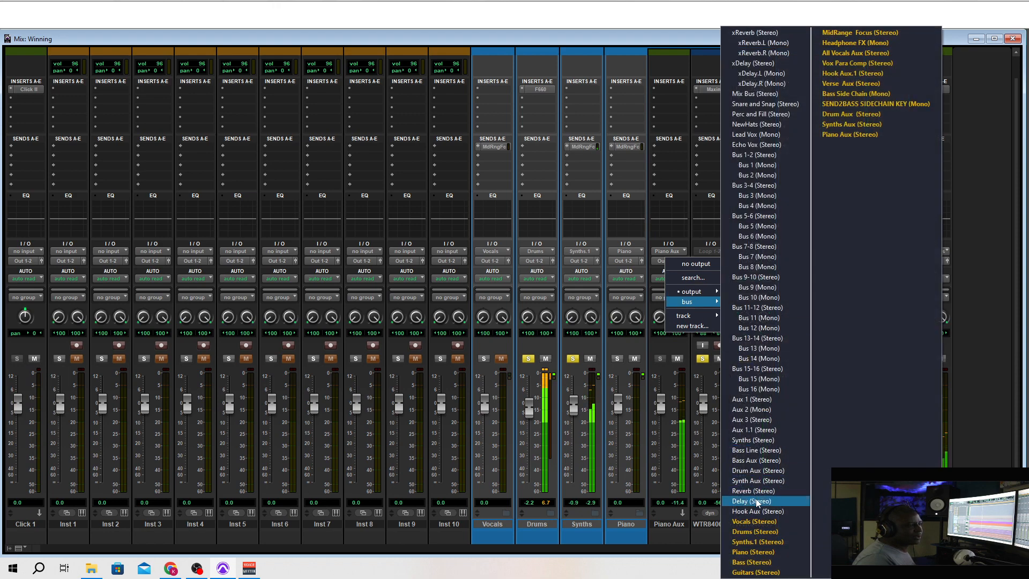
left_click(752, 552)
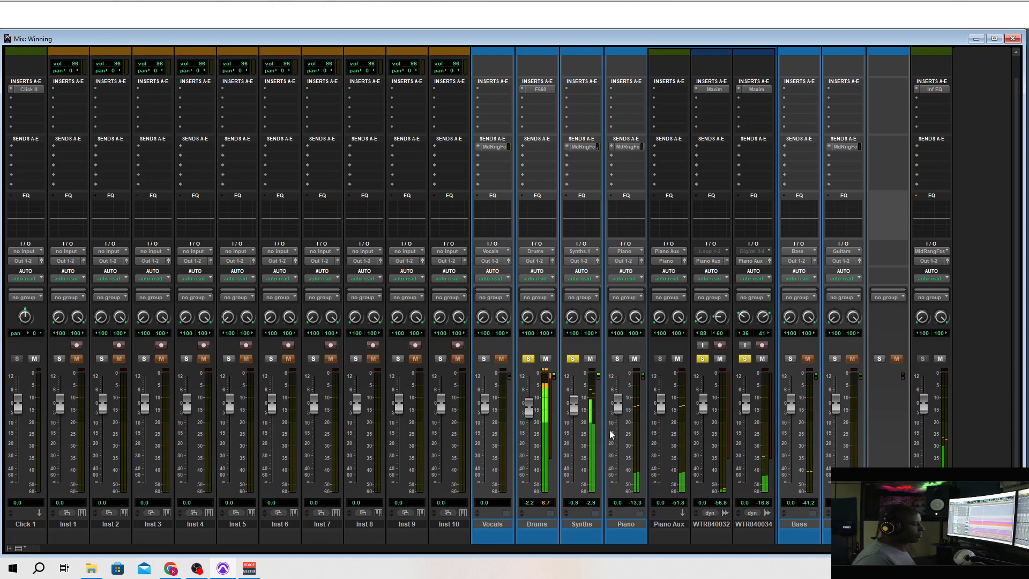
left_click(617, 359)
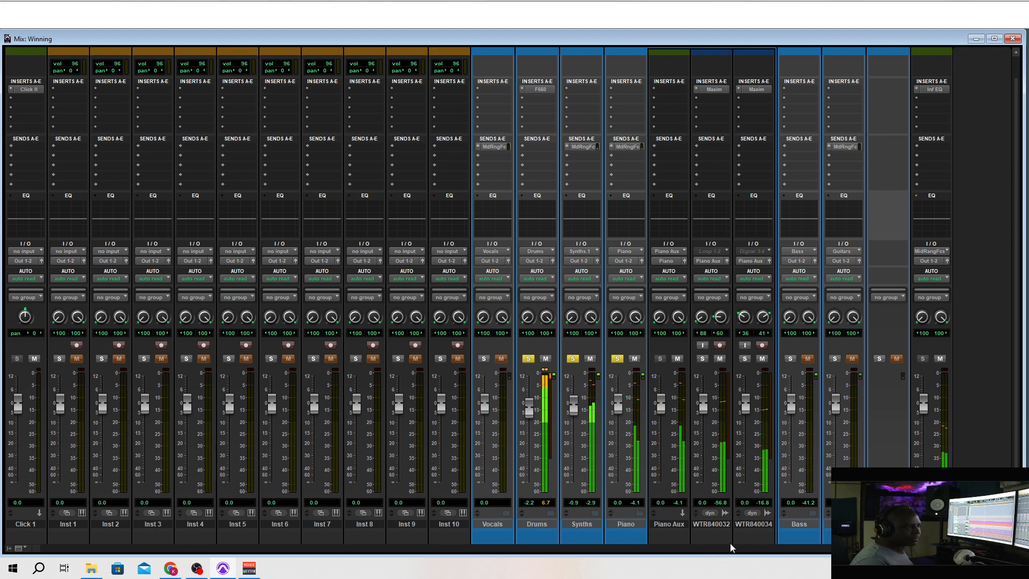
Step: Collapse the Piano folder, expand the Guitars folder, and leave only WTR840033 and Drums soloed
left_click(641, 513)
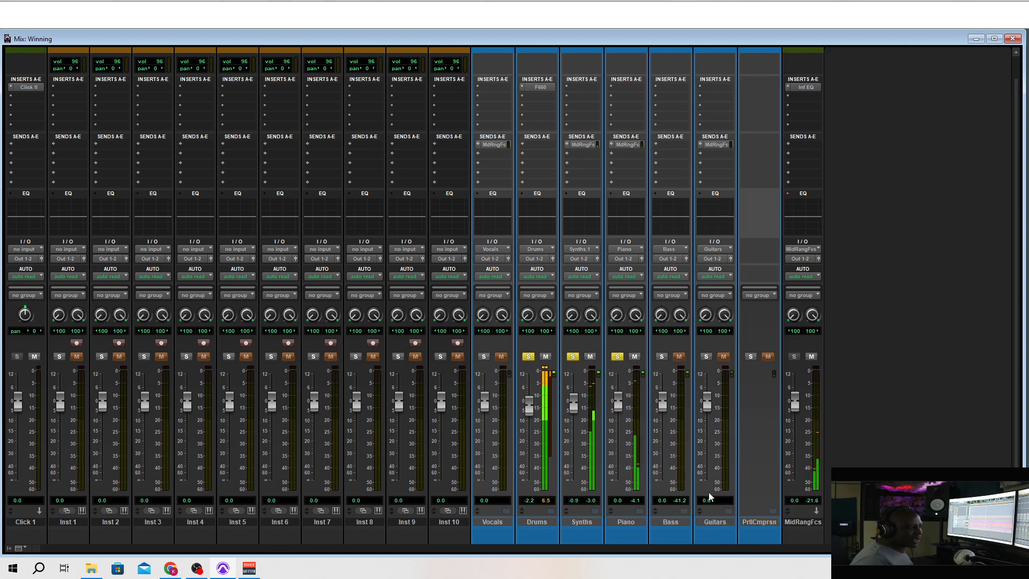
left_click(729, 513)
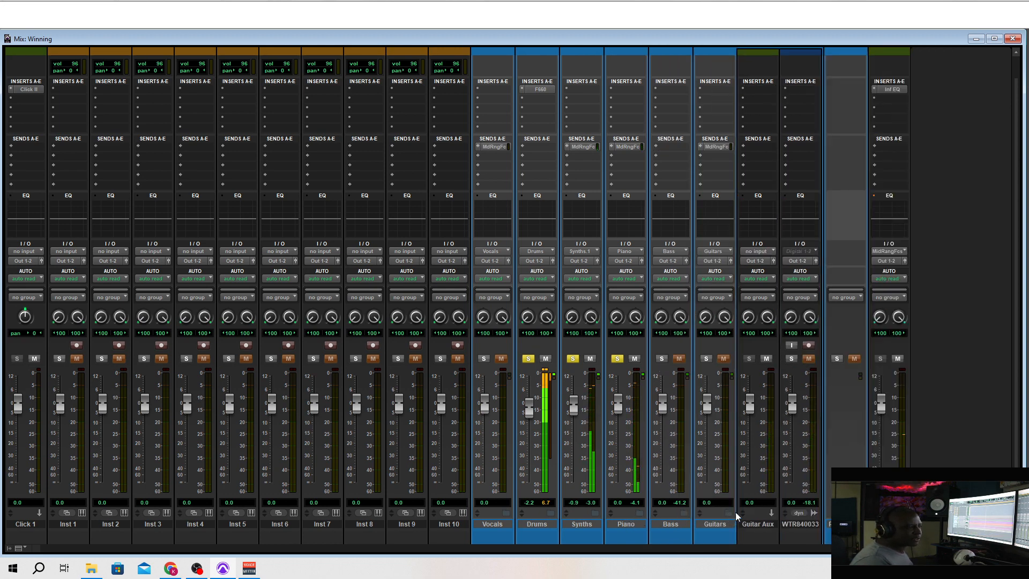
left_click(791, 359)
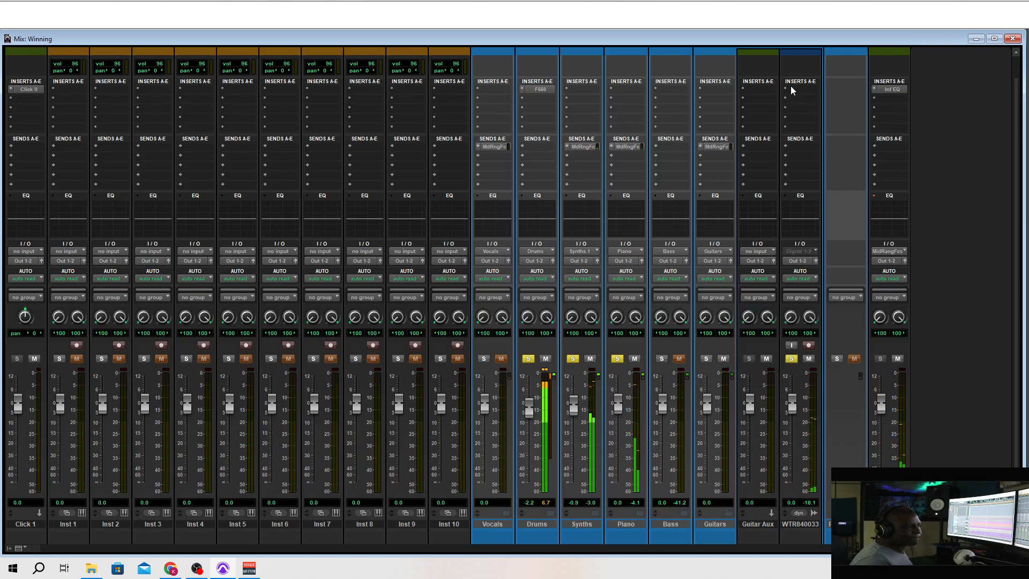
left_click(617, 358)
left_click(573, 358)
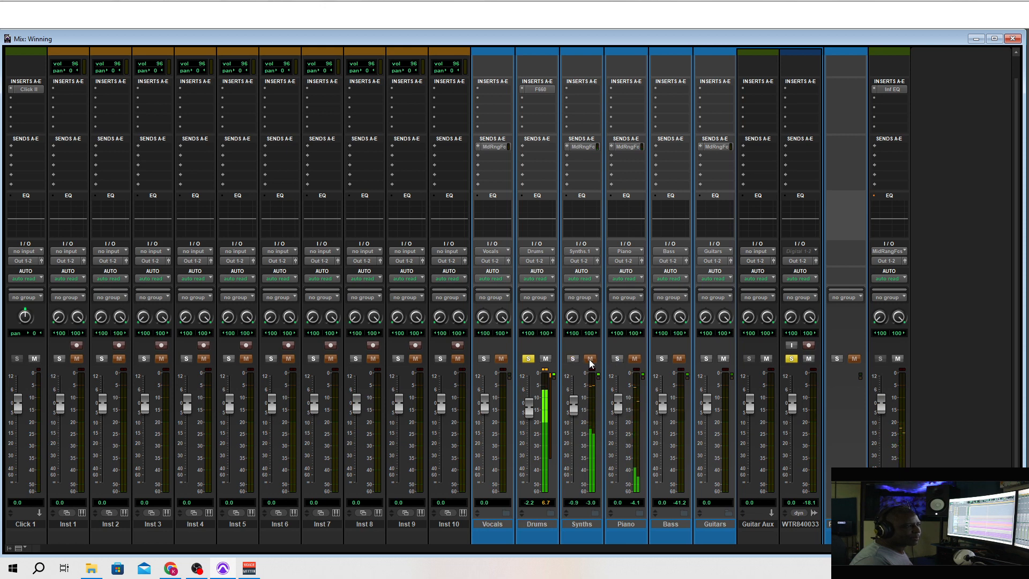
Step: Insert the stereo Maxim limiter on WTR840033 and set threshold to about -10.1 dB and ceiling to about -1.7 dB
left_click(792, 87)
mouse_move(819, 121)
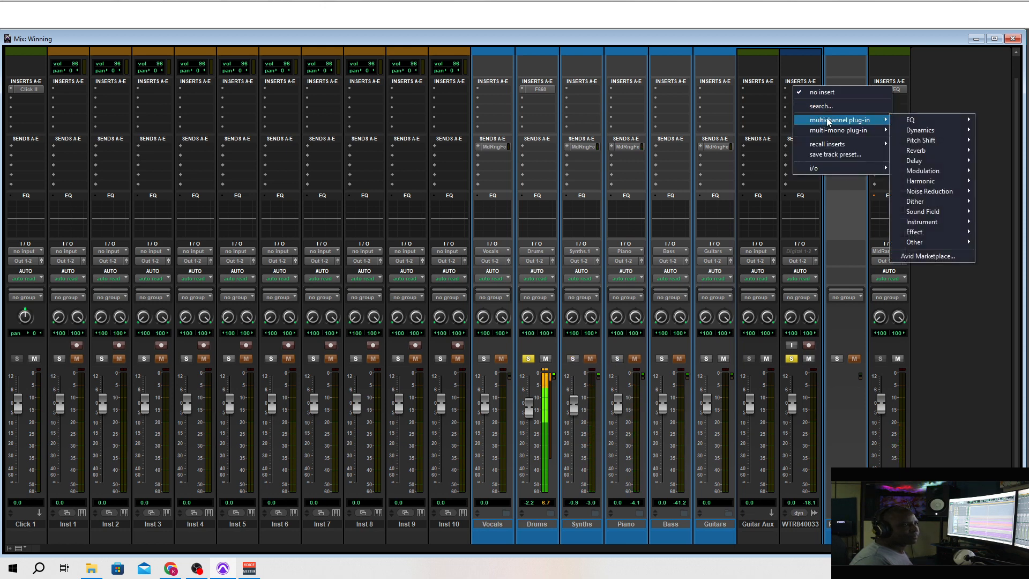
mouse_move(920, 130)
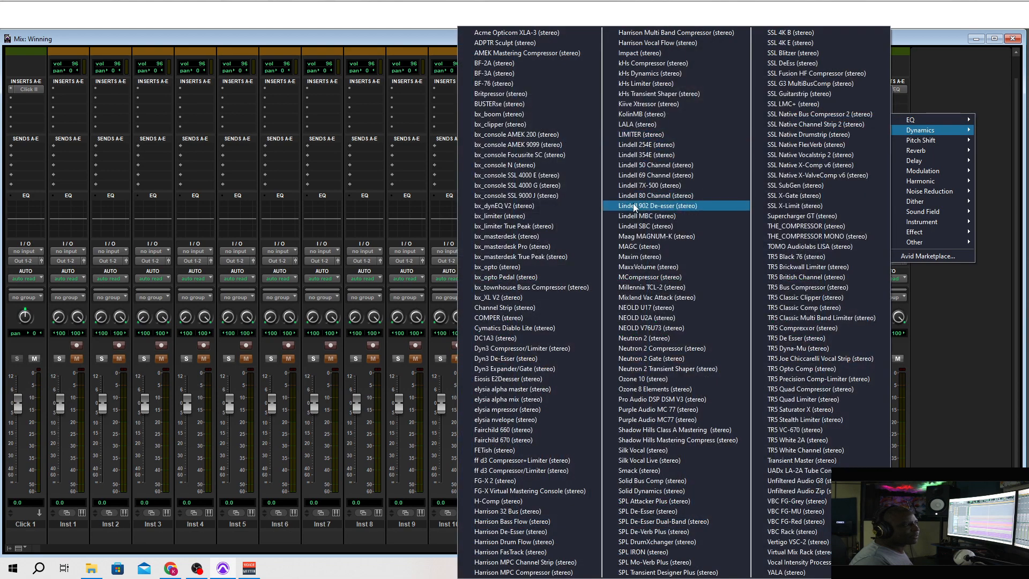
left_click(638, 257)
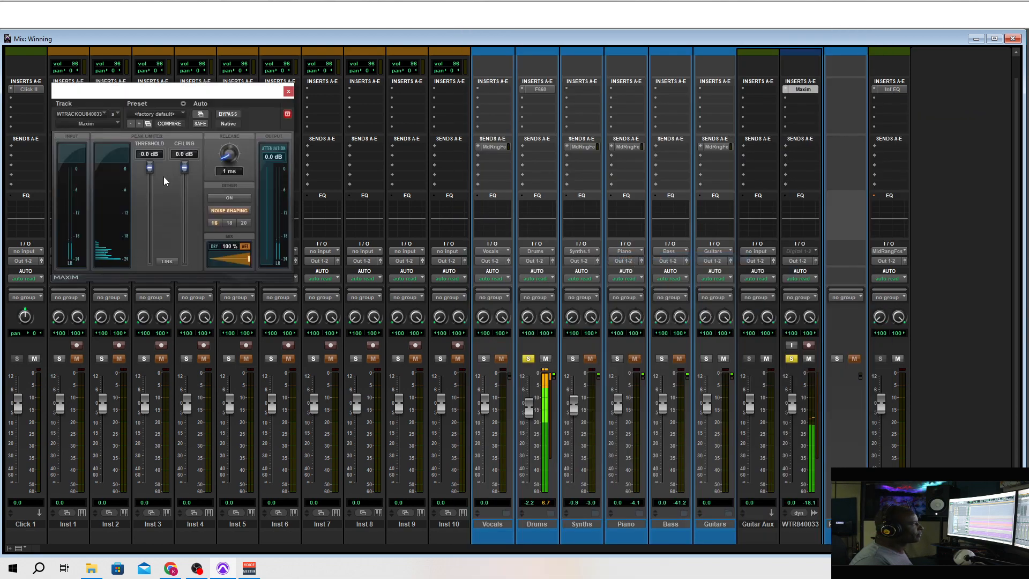
left_click_drag(148, 167, 149, 192)
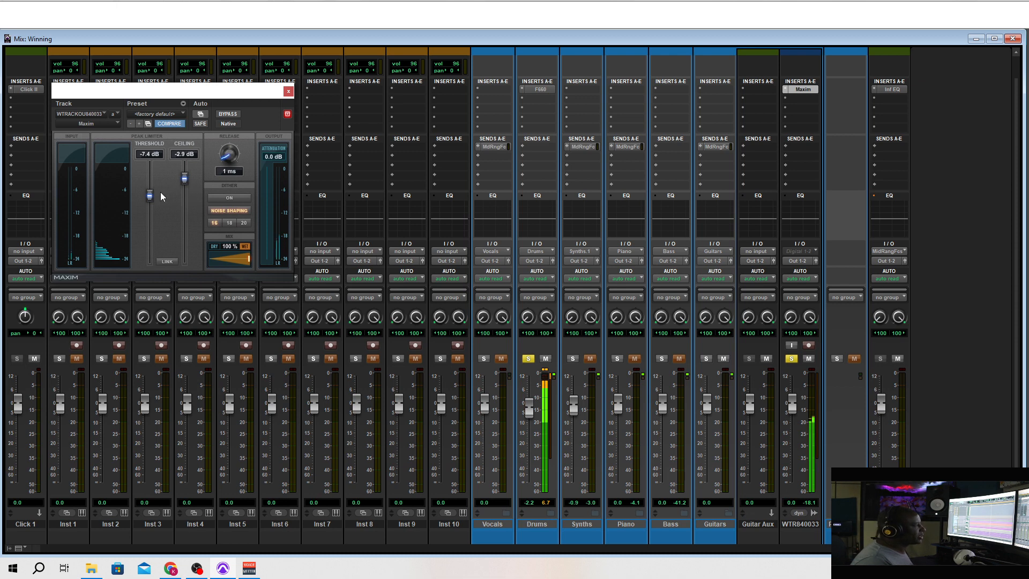
left_click_drag(185, 176, 185, 172)
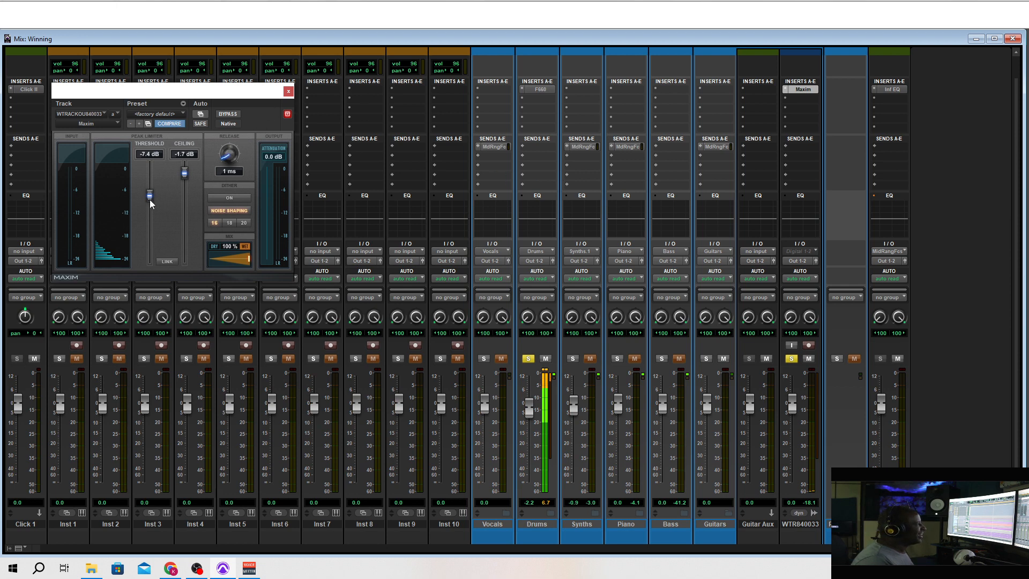
left_click_drag(150, 205, 150, 213)
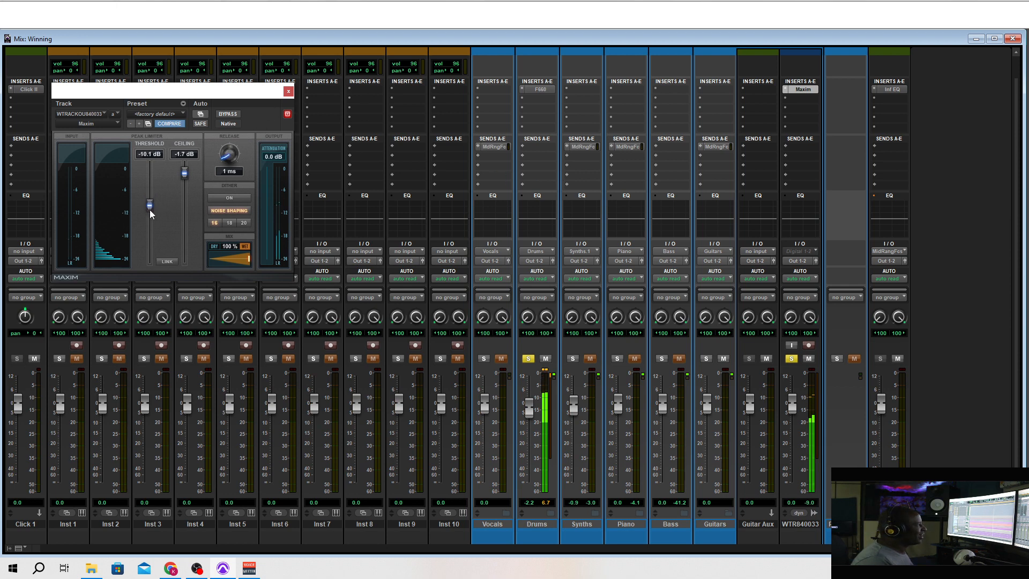
left_click(288, 92)
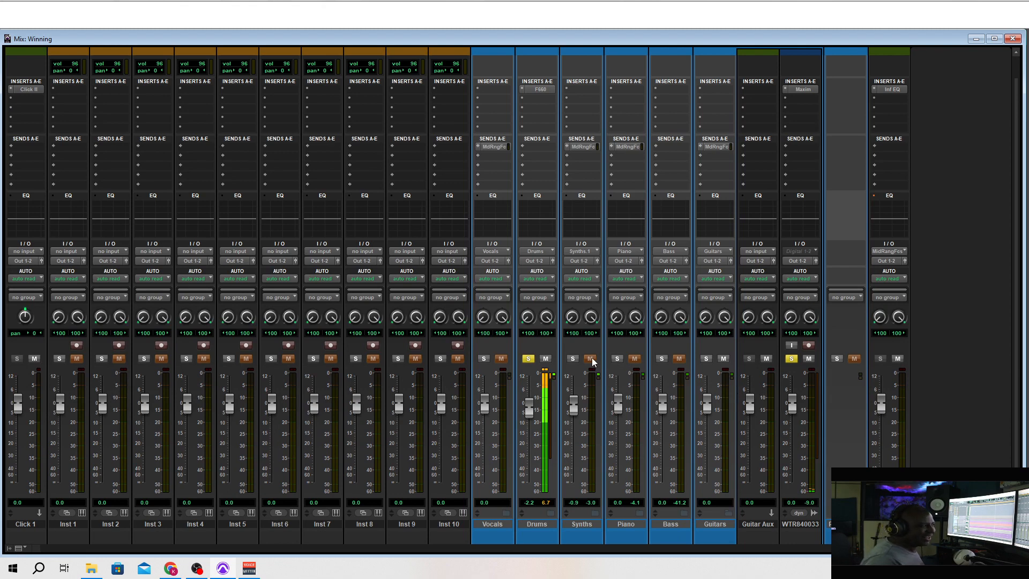
Step: With Piano and Synths added to the solo, set WTR840033's pans to about 11 and 58 and its volume to about -2.0 dB
left_click(616, 359)
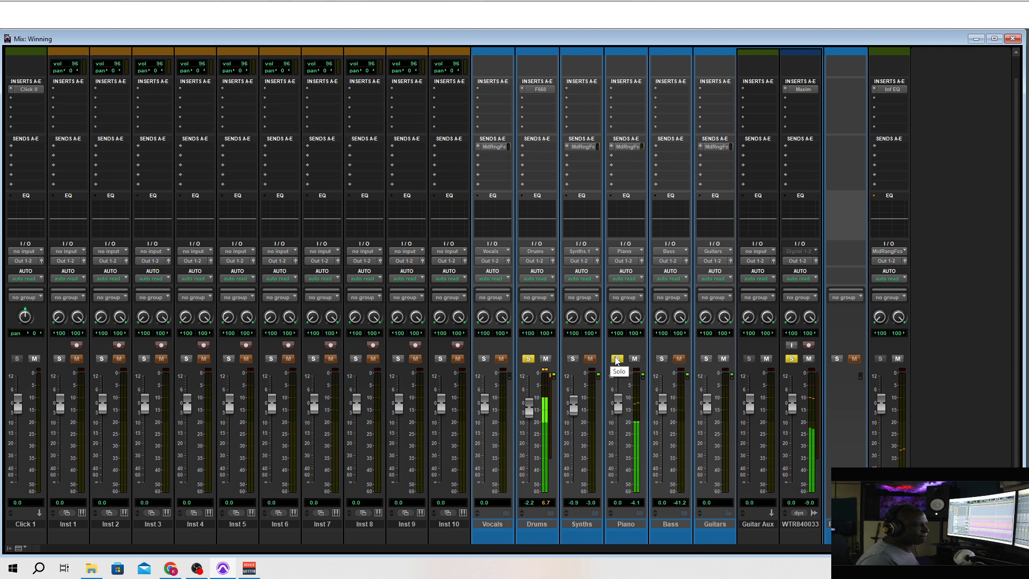
left_click(572, 359)
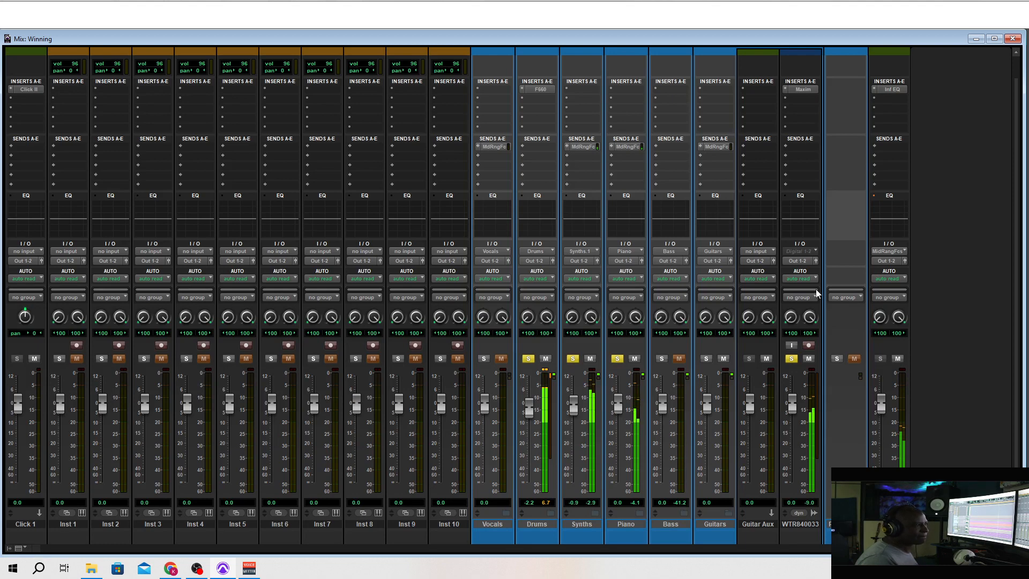
left_click_drag(791, 318, 808, 332)
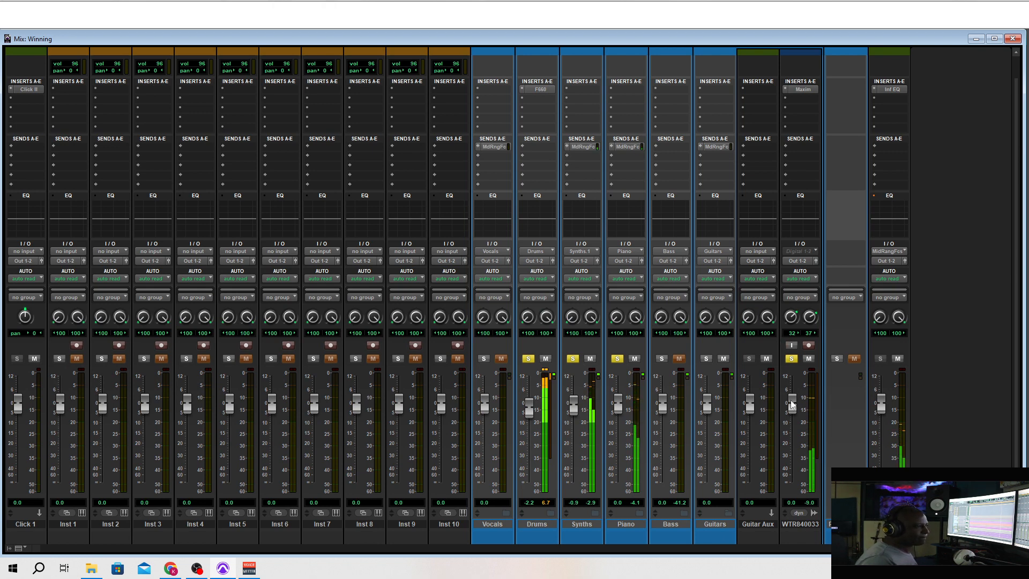
left_click_drag(793, 404, 792, 408)
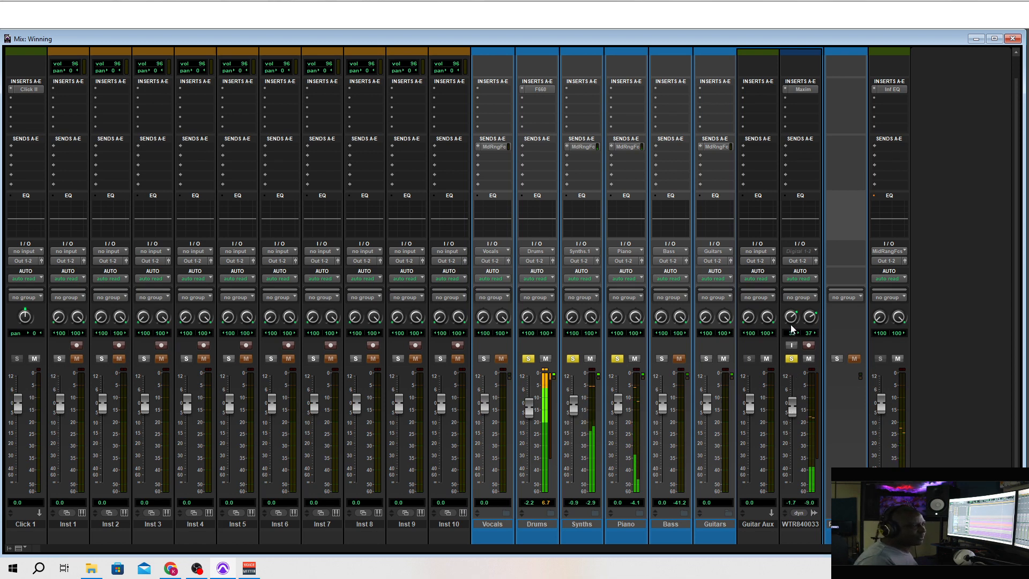
left_click_drag(807, 321, 805, 317)
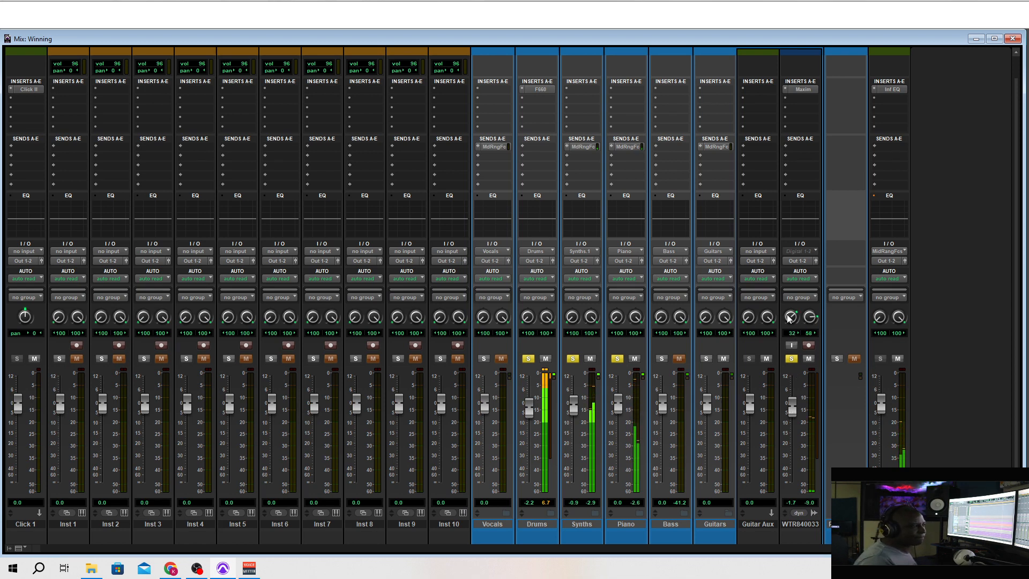
left_click_drag(786, 323, 783, 333)
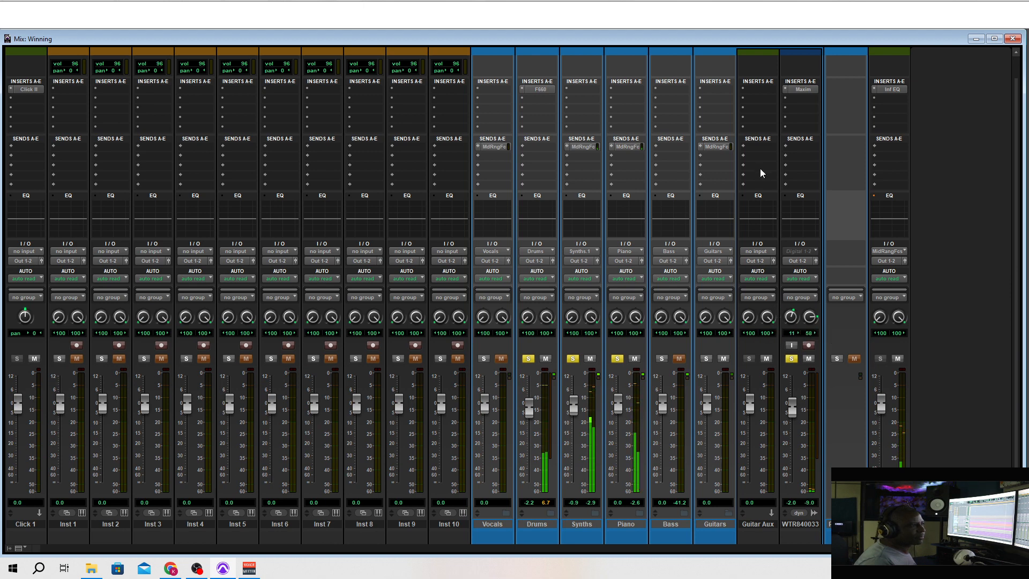
Step: Route WTR840033's output to the Guitar Aux track and Guitar Aux's output to the Guitars bus
left_click(797, 262)
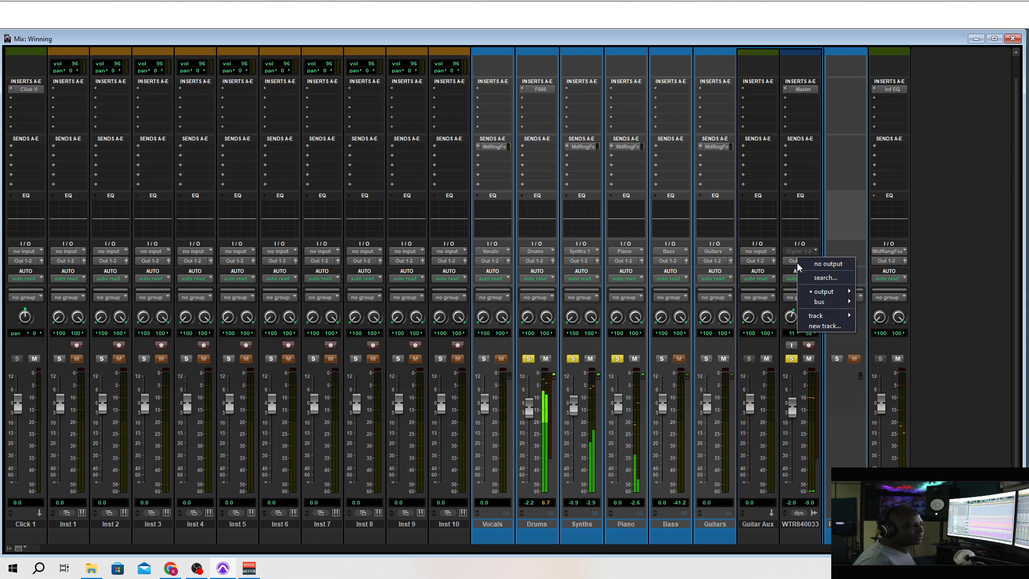
mouse_move(828, 315)
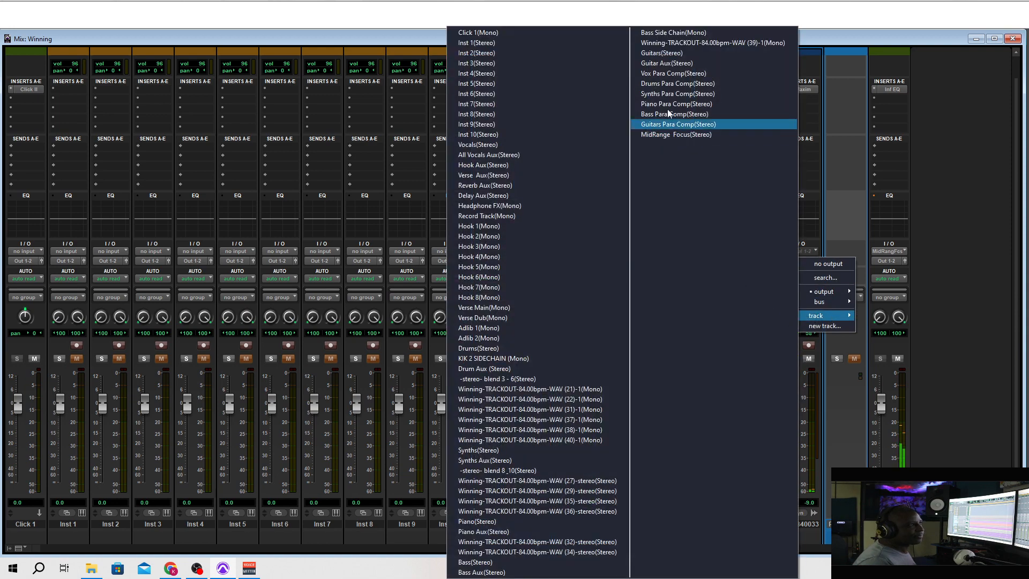
left_click(669, 63)
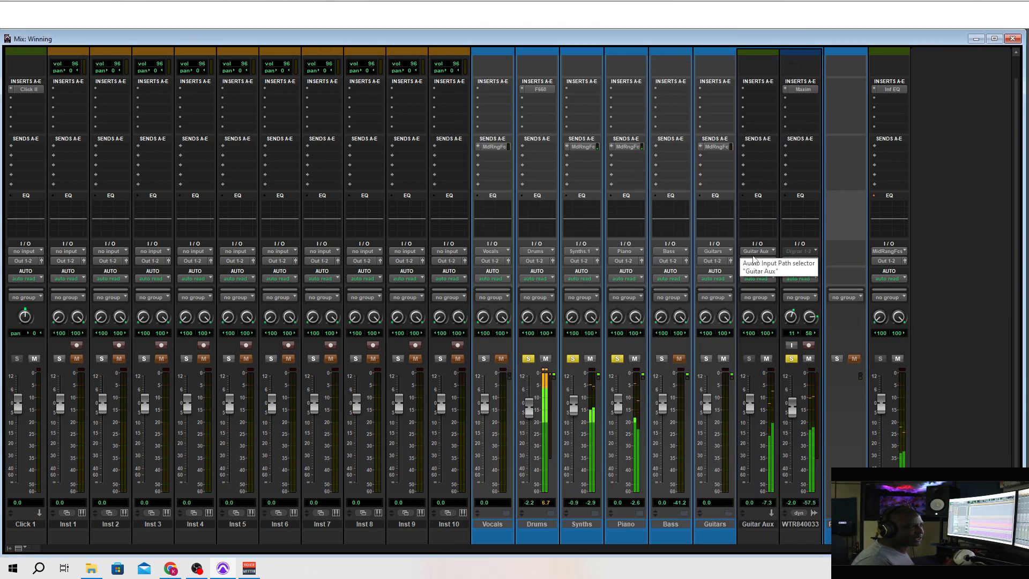
left_click(753, 259)
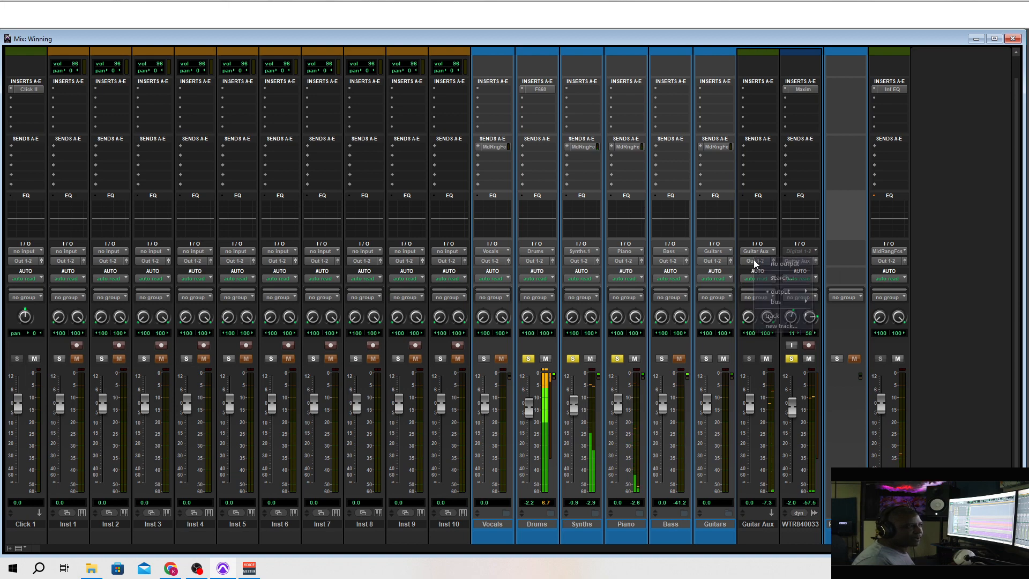
mouse_move(786, 303)
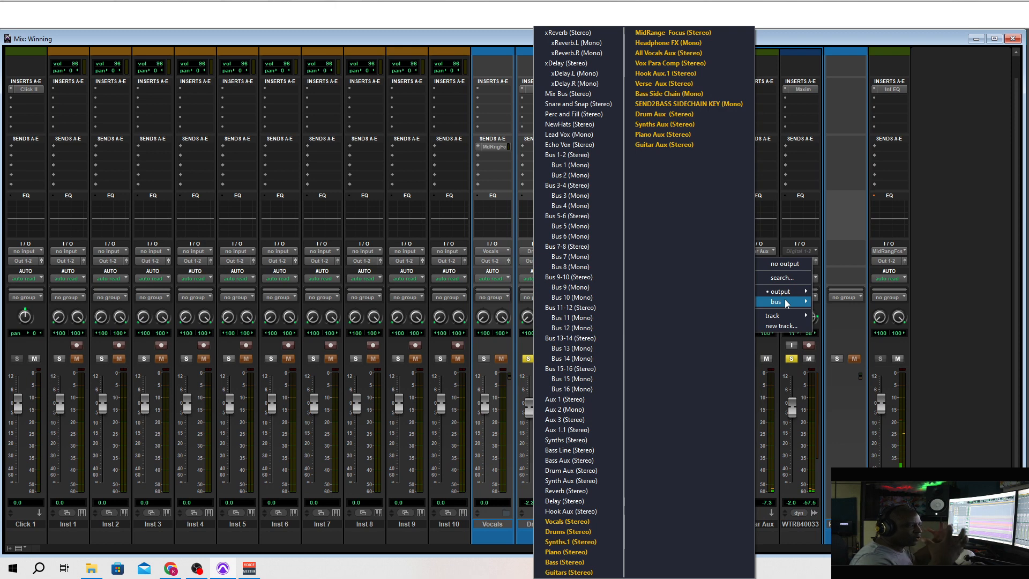
left_click(569, 572)
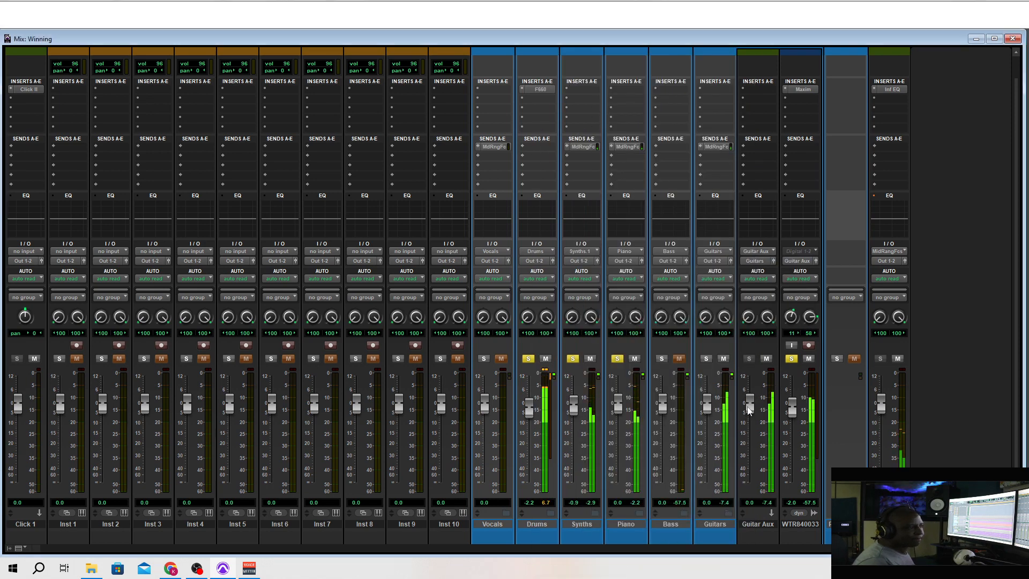
Step: Solo the Guitars folder in place of WTR840033 and set its MidRange Focus send level to about -18.5 dB
left_click(707, 359)
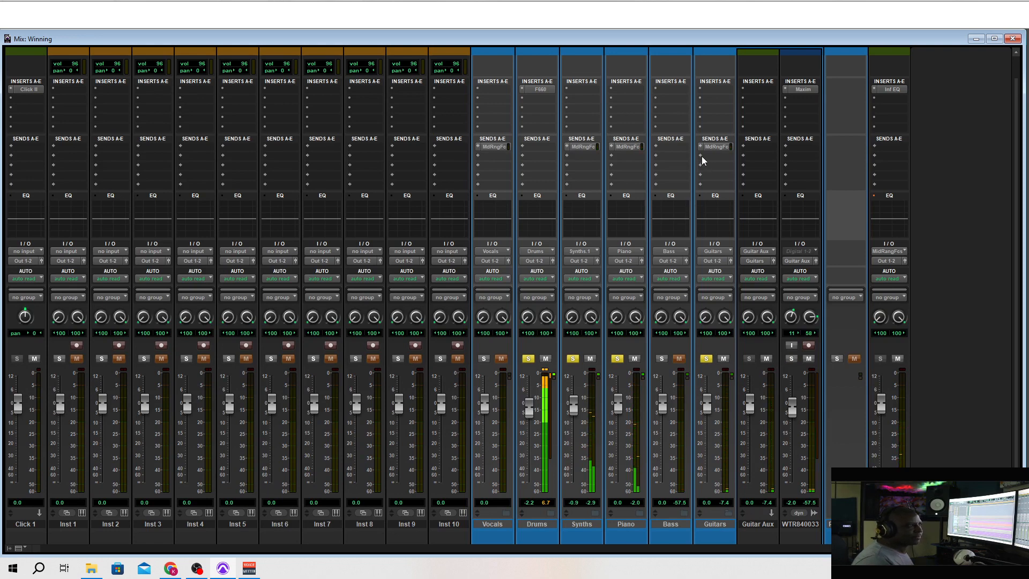
left_click(715, 147)
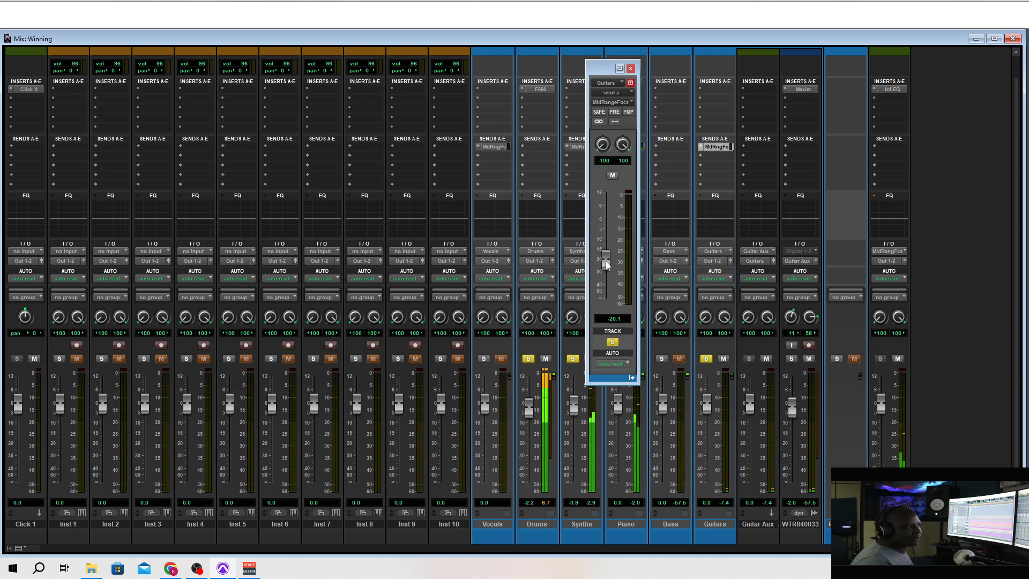
left_click_drag(607, 265, 607, 261)
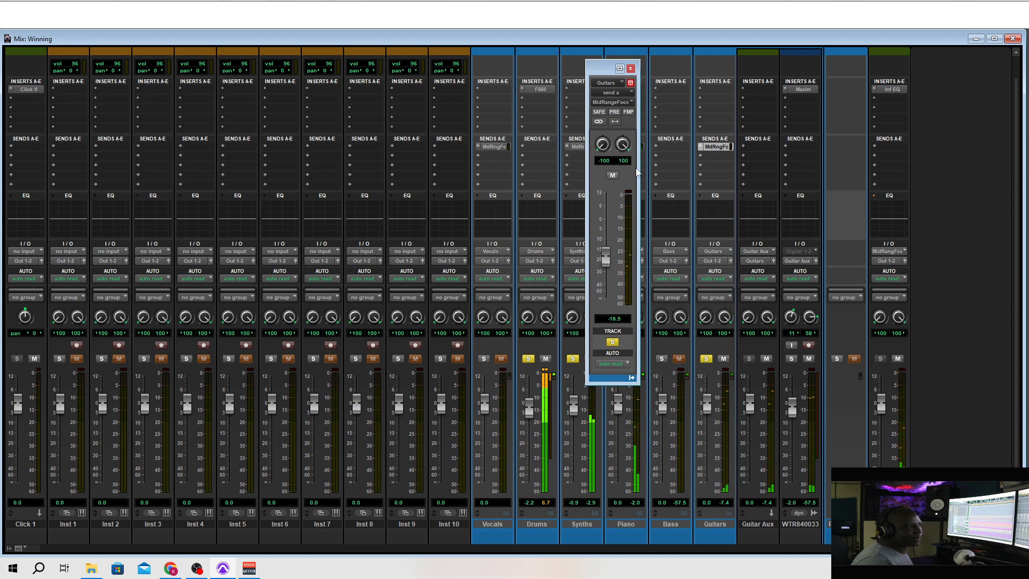
left_click(630, 69)
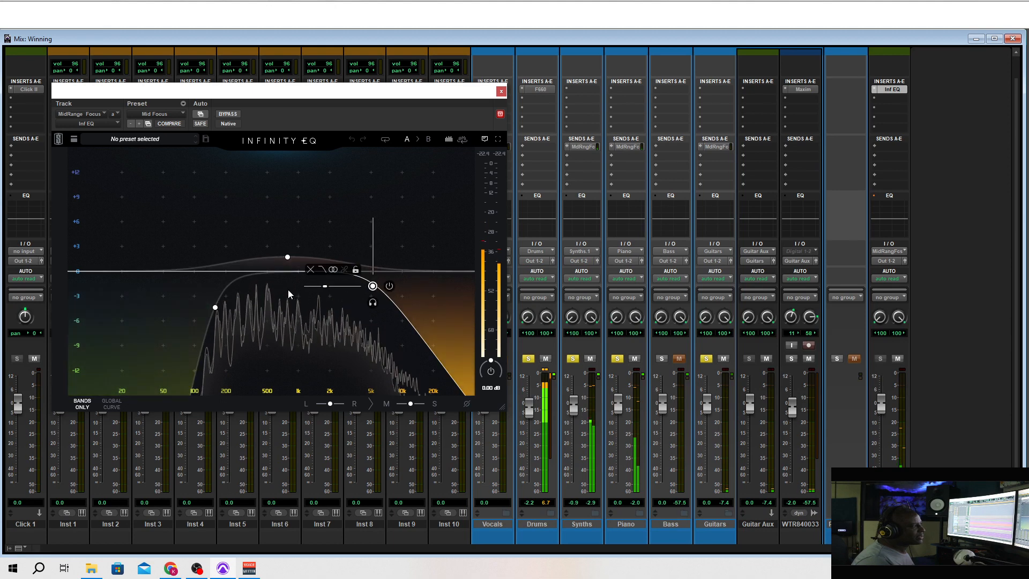
Step: Move the high-cut band in MidRange Focus's Infinity EQ to about 4.70 kHz and lower the volume of that aux
mouse_move(241, 293)
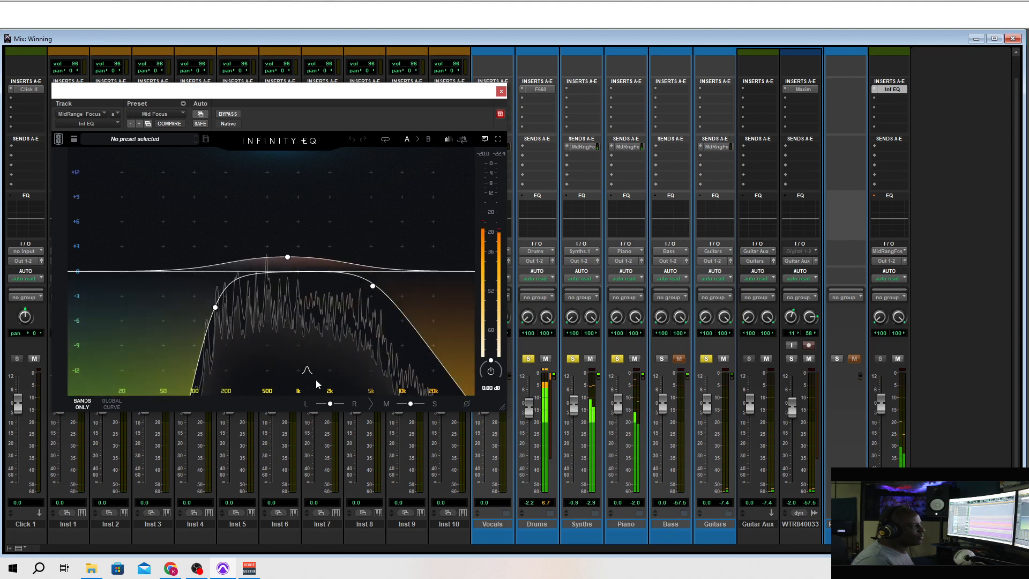
mouse_move(374, 289)
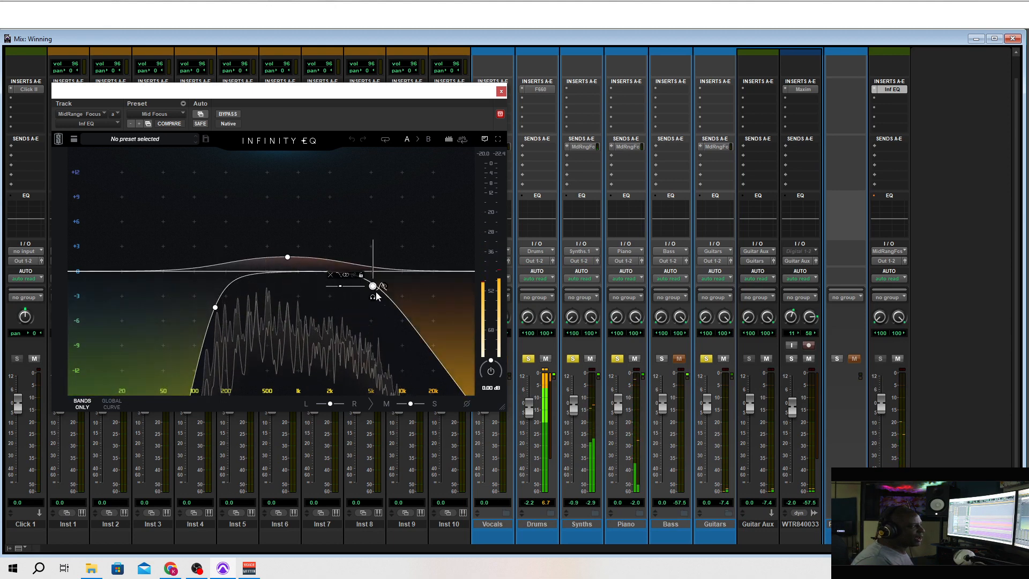
left_click_drag(372, 286, 368, 285)
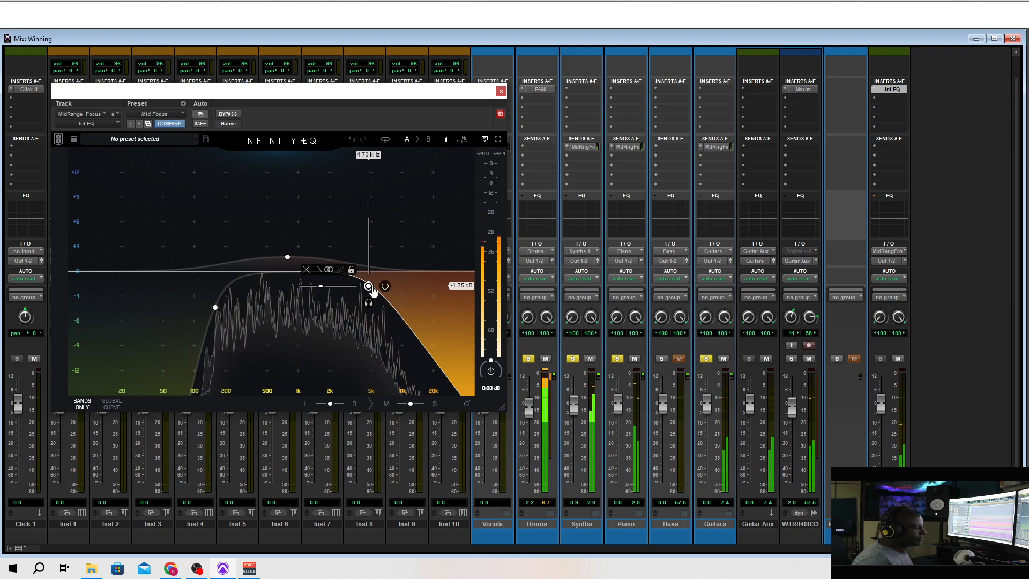
left_click(501, 91)
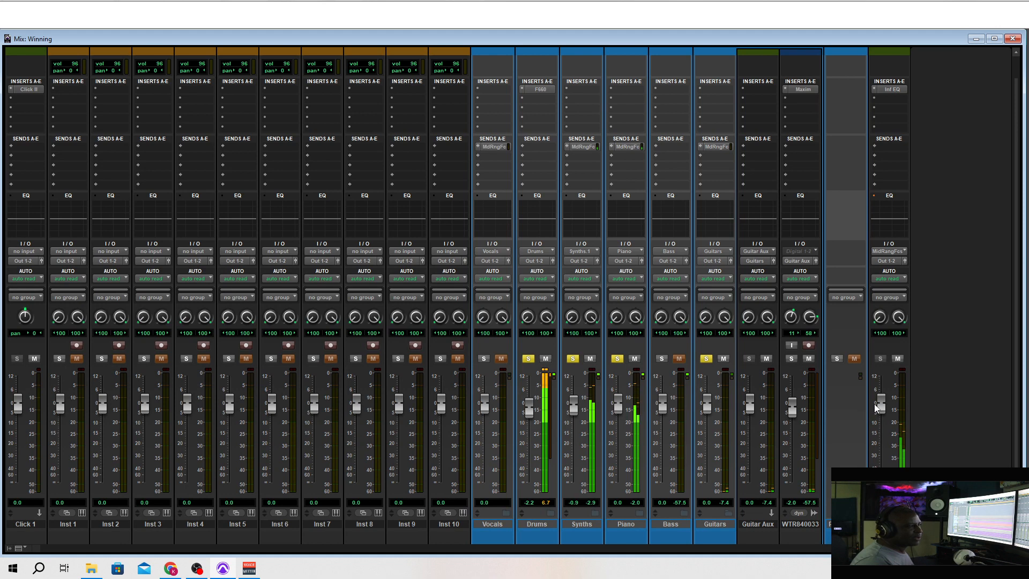
left_click_drag(878, 408, 884, 429)
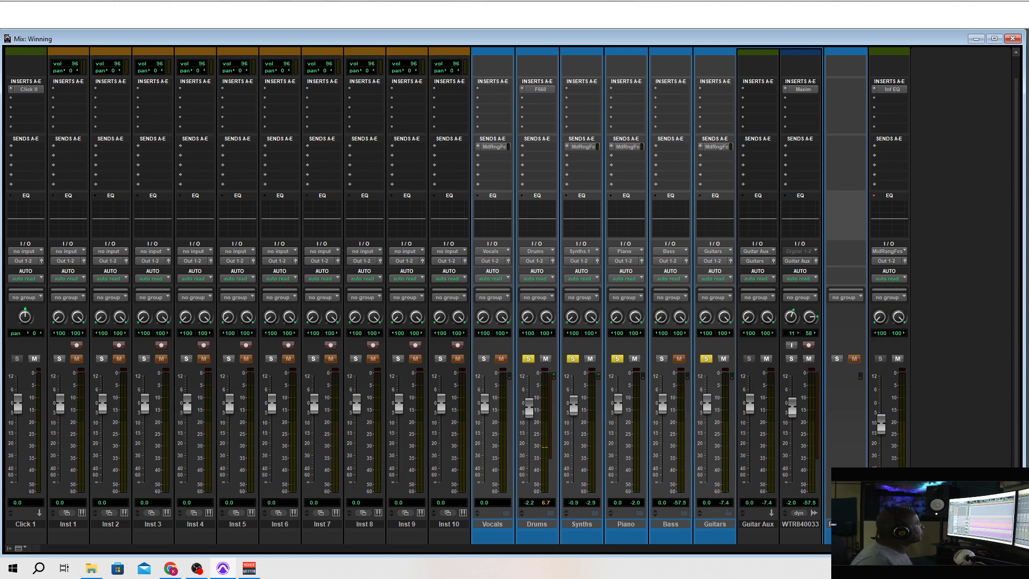
Step: Expand and unmute the Bass folder, and add its WT8400391 track to the solo
key("ctrl+equal")
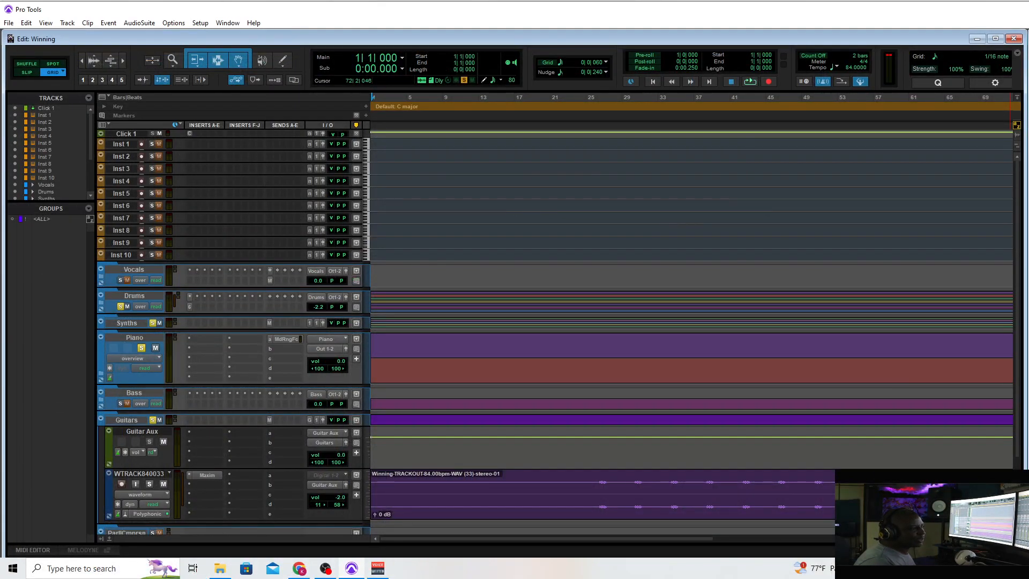
key("ctrl+equal")
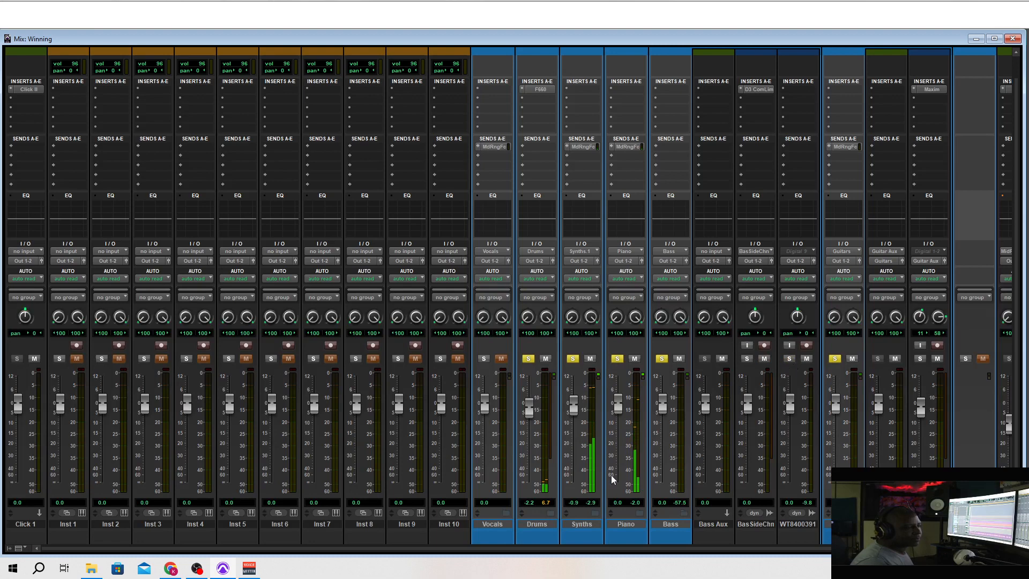
left_click(789, 358)
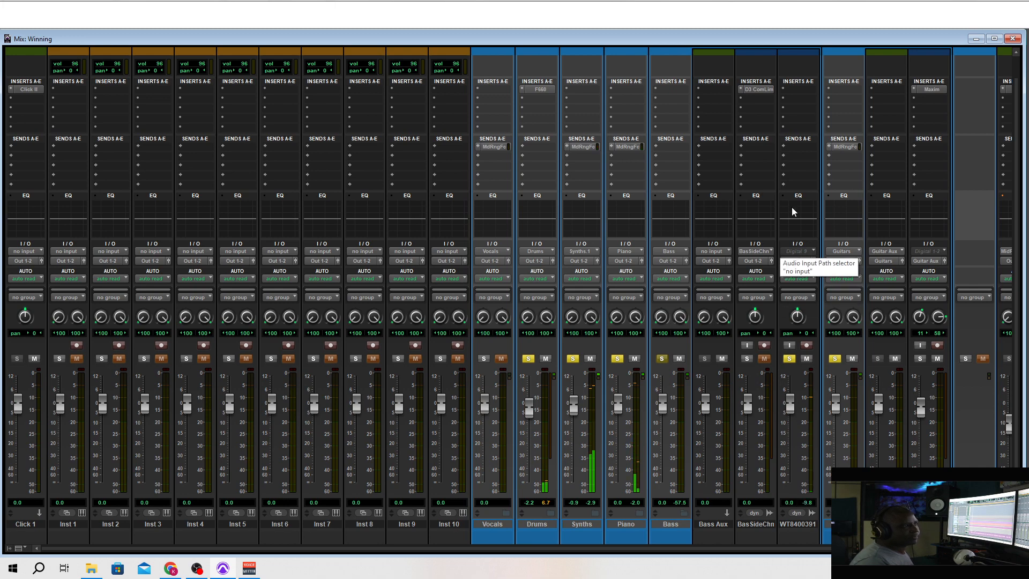
Step: Insert the mono Maxim limiter on WT8400391 and set threshold to about -5.9 dB and ceiling to about -0.3 dB
left_click(794, 91)
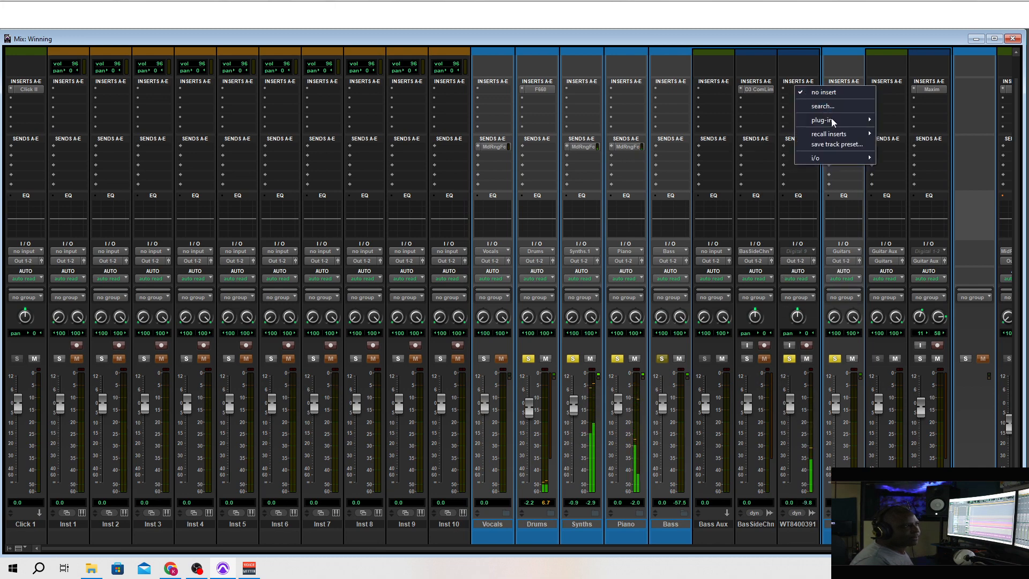
mouse_move(833, 122)
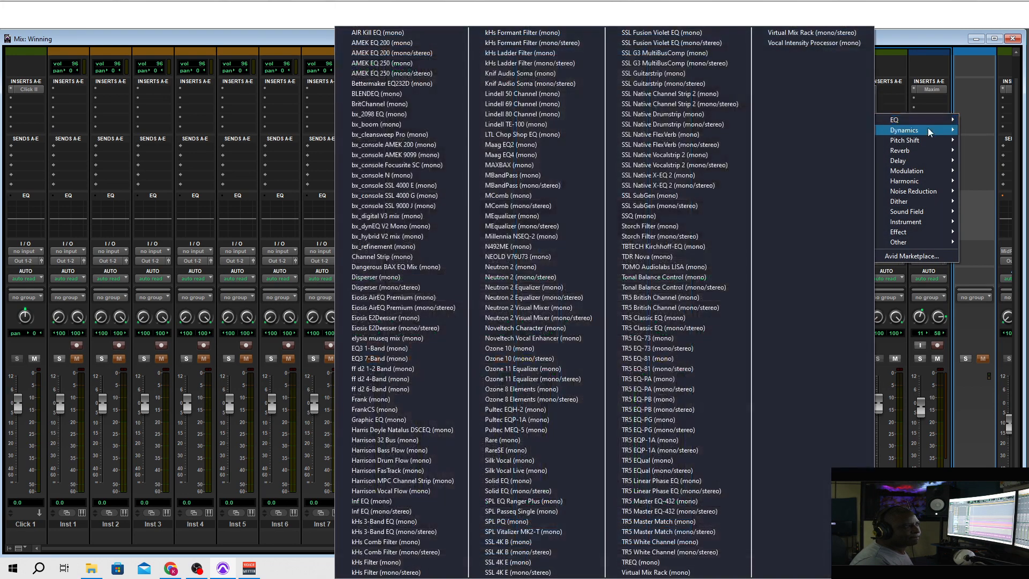
mouse_move(921, 130)
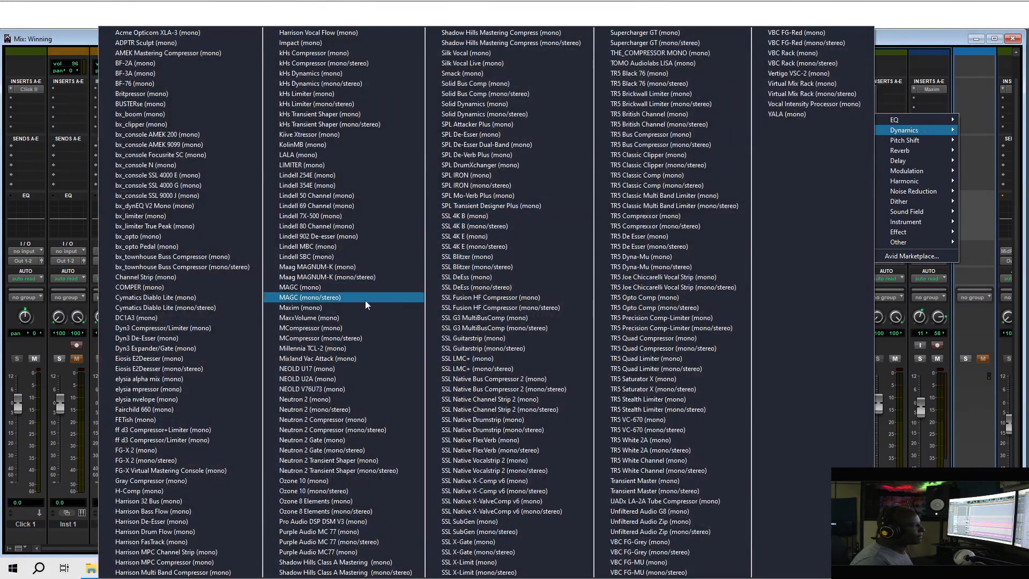
left_click(333, 308)
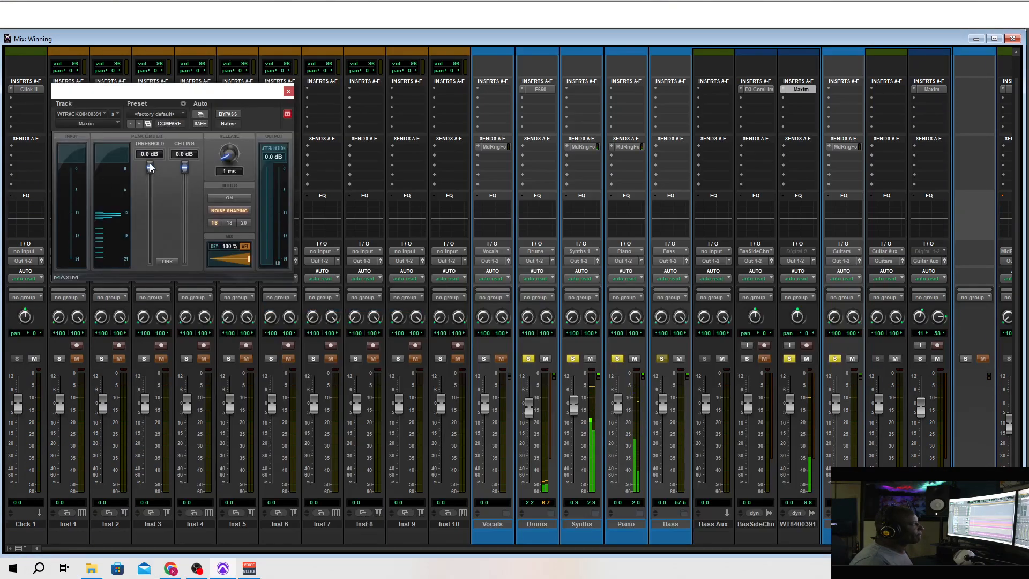
left_click_drag(150, 167, 154, 194)
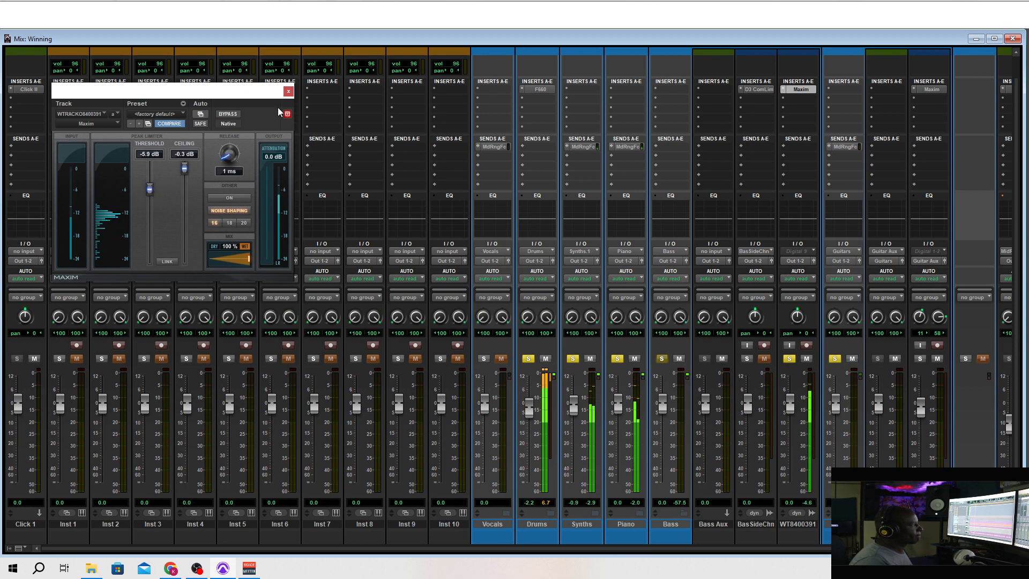
left_click(288, 92)
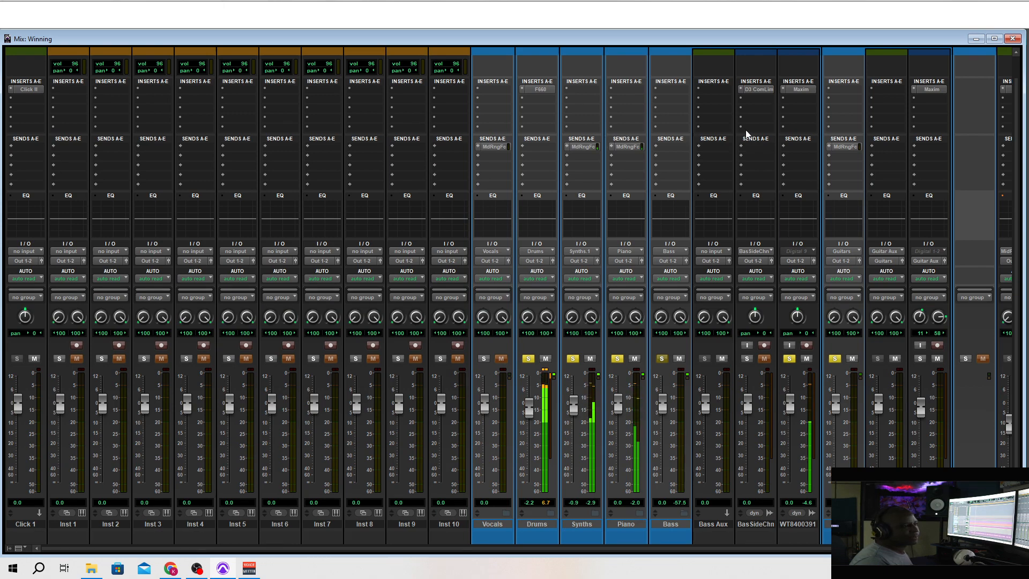
Step: Insert the mono RareSE equalizer after Maxim on WT8400391, with low boost at about 0.2 and low attenuation at about 0.5
left_click(791, 99)
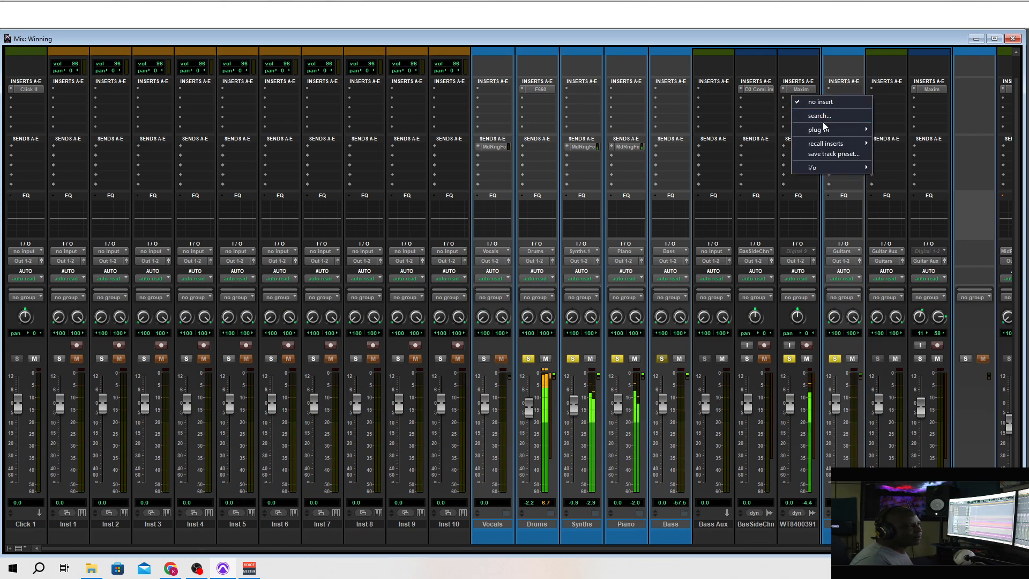
mouse_move(856, 132)
mouse_move(891, 130)
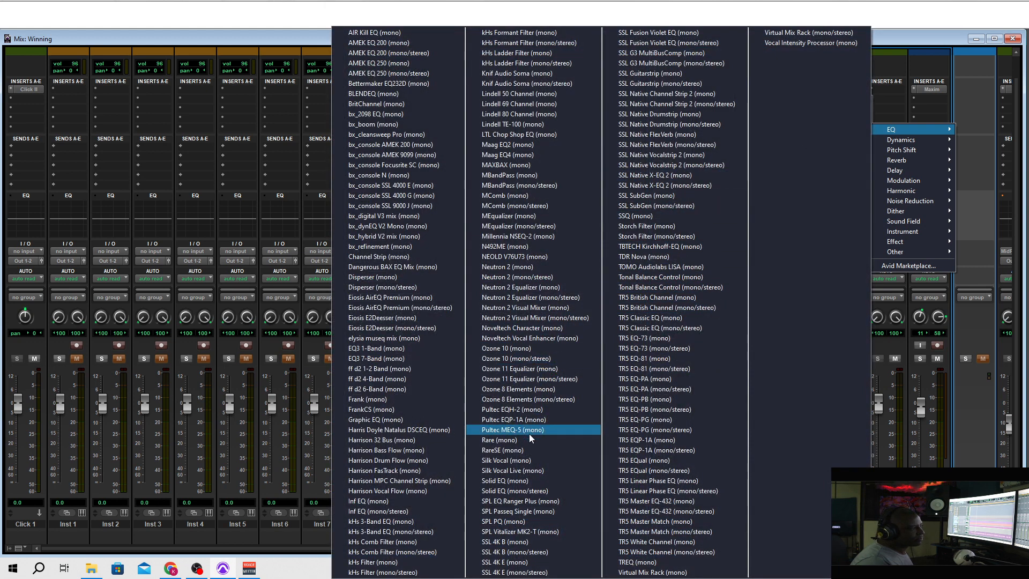
left_click(530, 452)
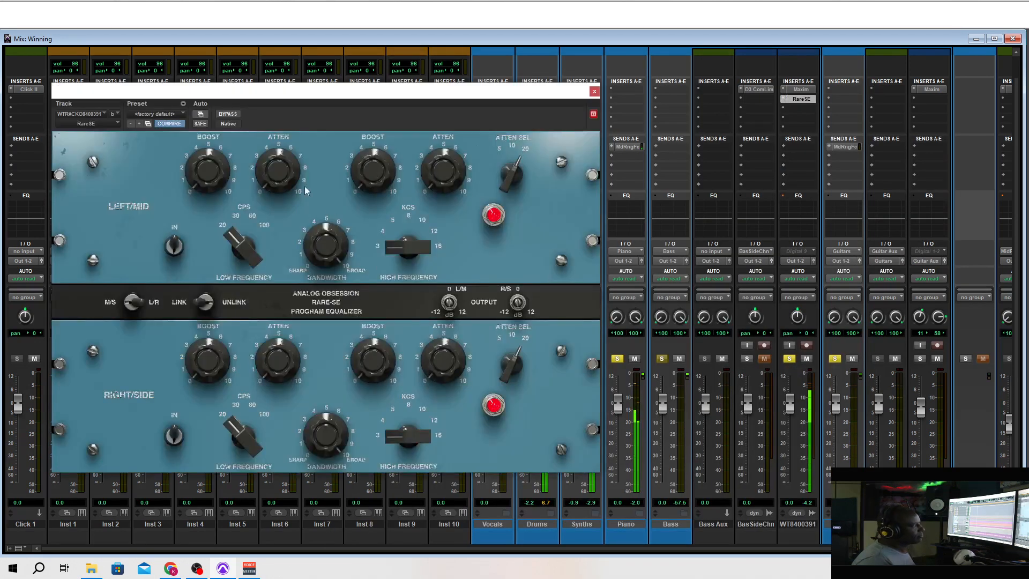
left_click_drag(207, 170, 207, 158)
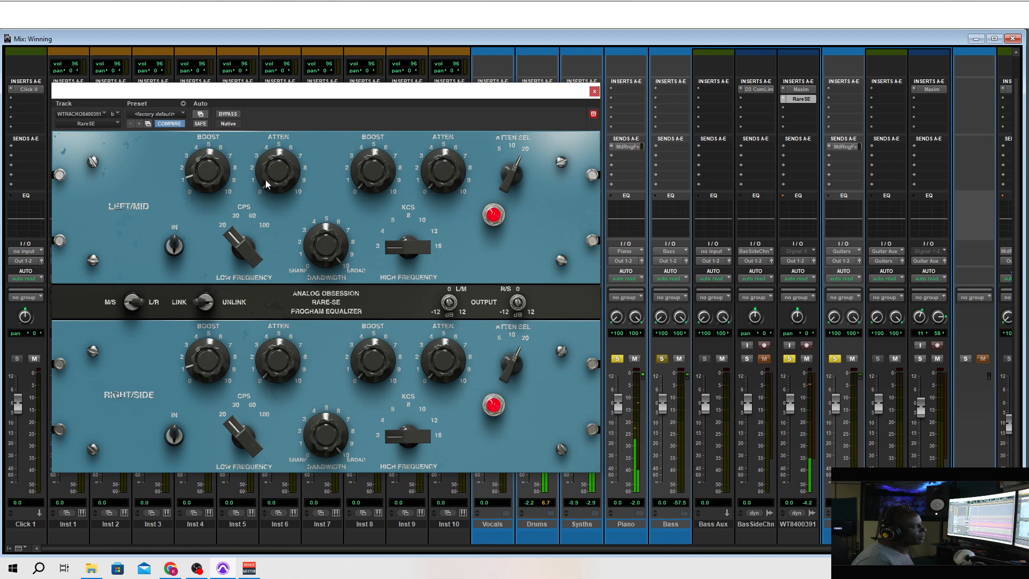
left_click_drag(278, 170, 278, 149)
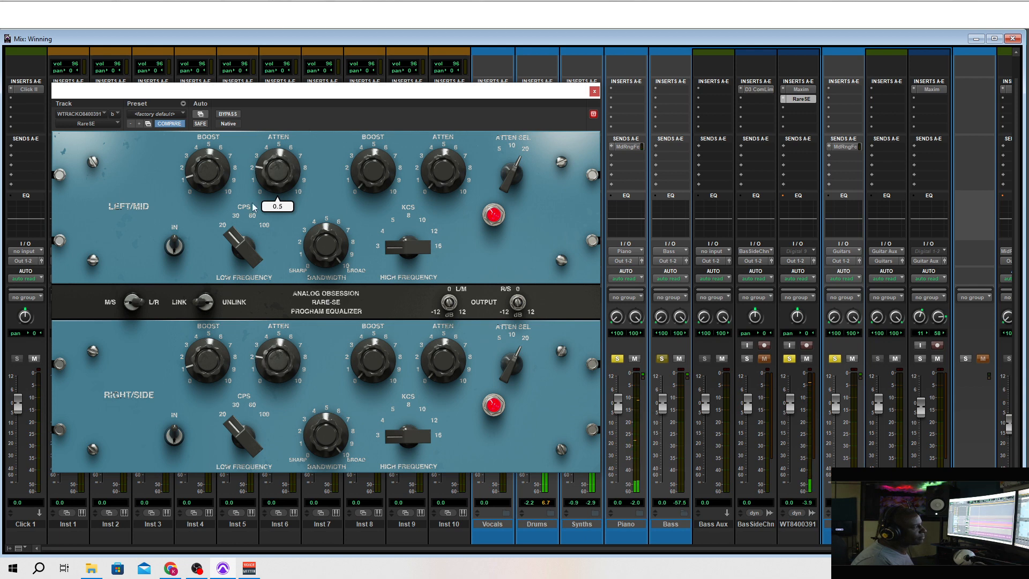
left_click_drag(203, 173, 203, 169)
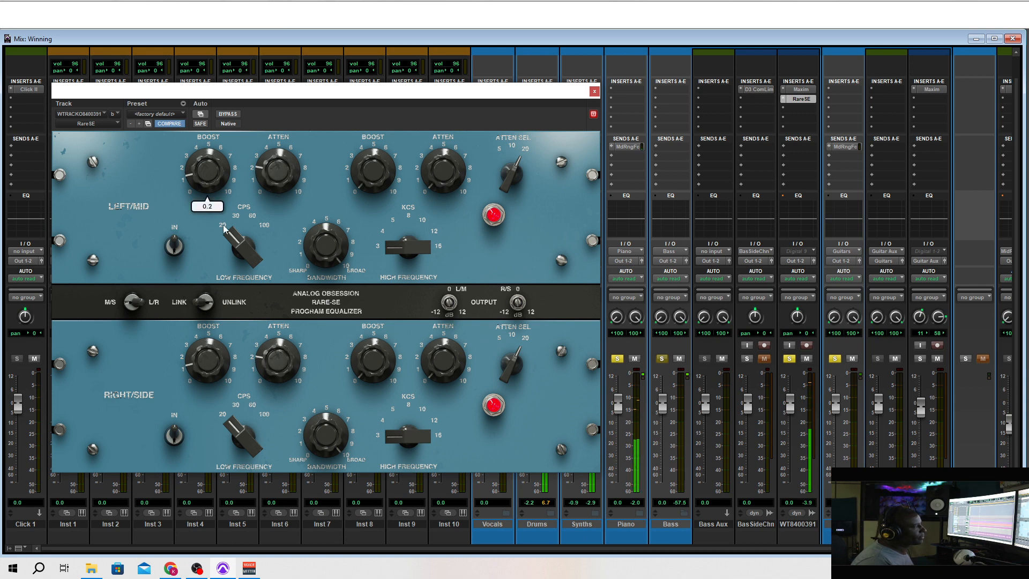
Step: Set RareSE's bandwidth to about 6.3, its low attenuation to about 0.3 at 20 CPS, and raise its low boost slightly
left_click_drag(224, 229, 224, 223)
mouse_move(325, 244)
left_mouse_down()
mouse_move(325, 234)
mouse_move(319, 250)
left_mouse_up()
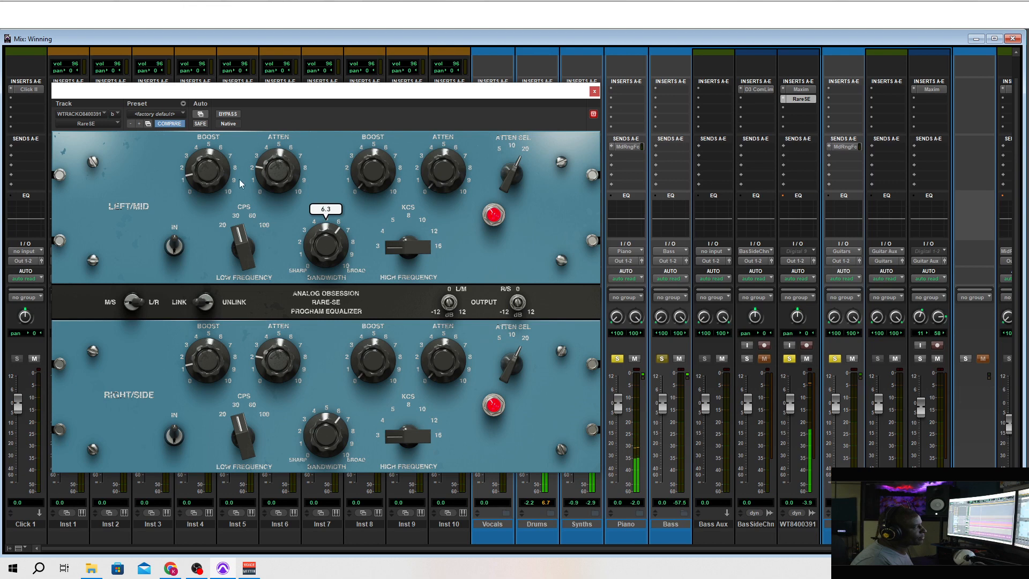
left_click_drag(210, 173, 210, 165)
left_click_drag(278, 170, 278, 171)
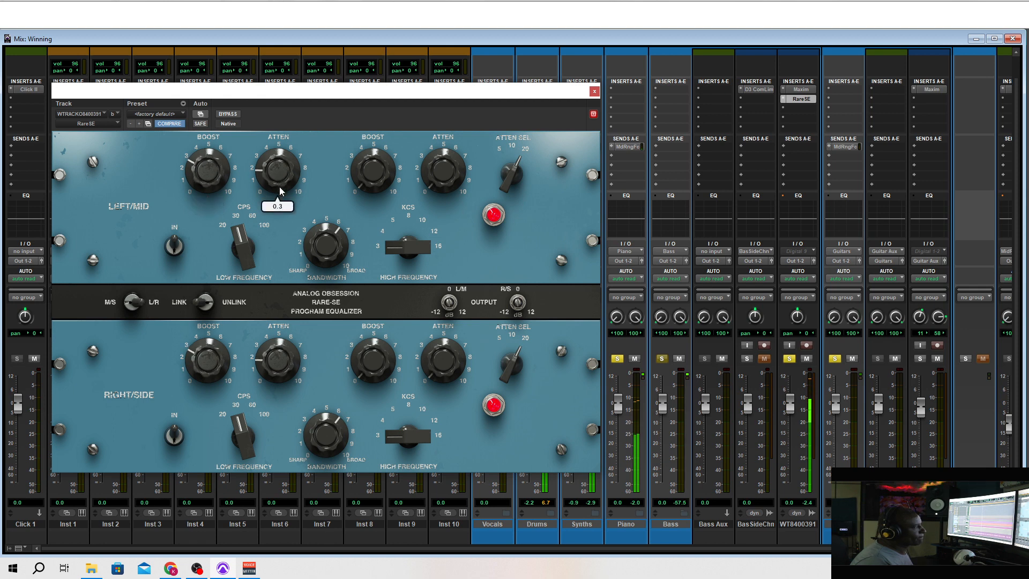
left_click_drag(262, 239, 251, 233)
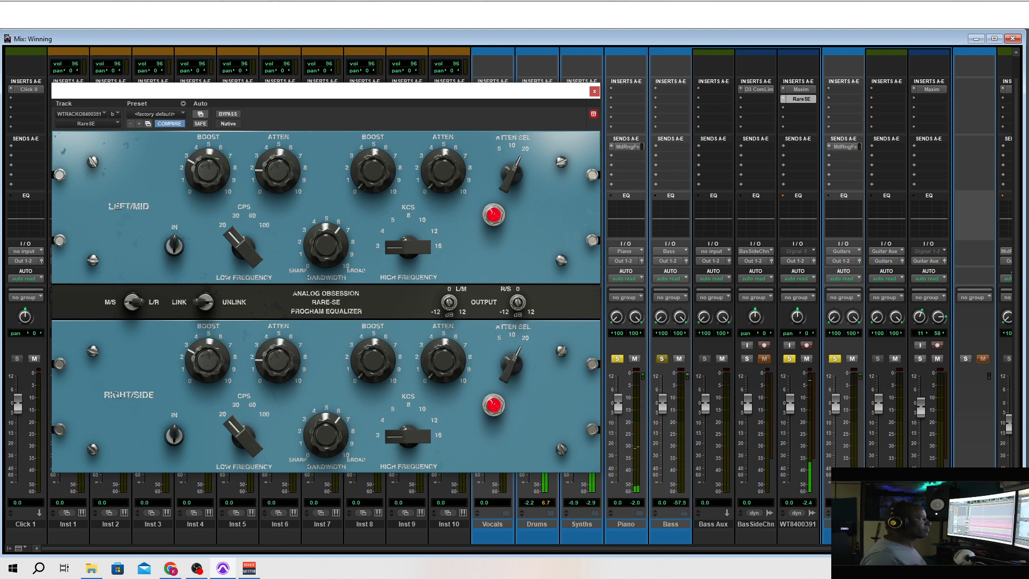
left_click_drag(211, 166, 210, 169)
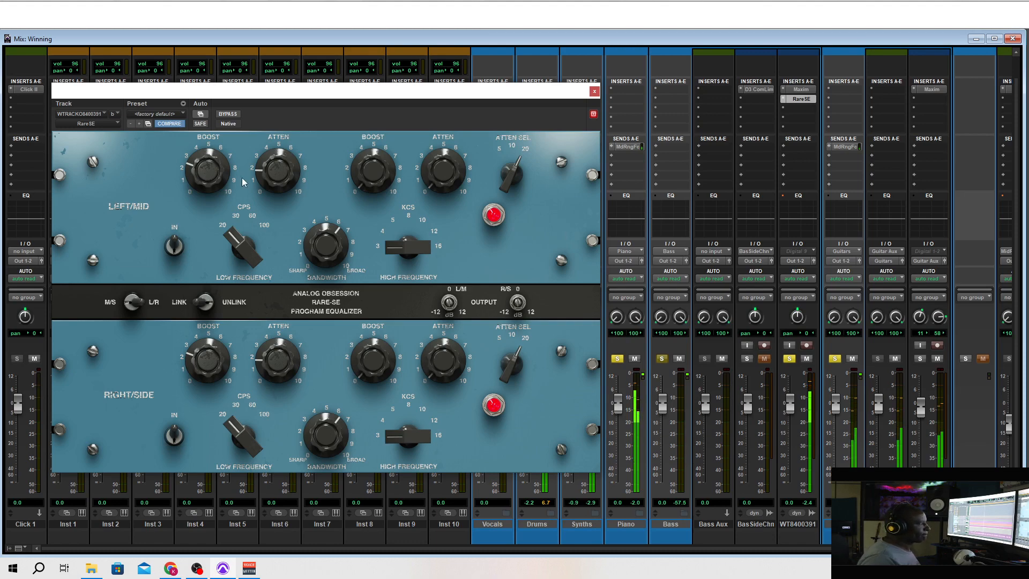
left_click(594, 92)
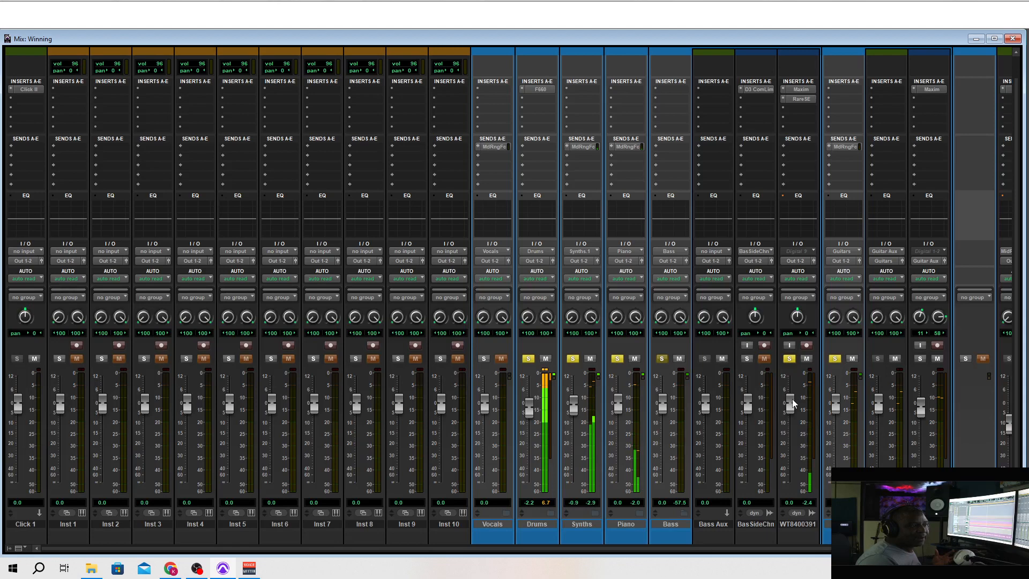
Step: Lower the WT8400391 bass track's volume to about -2.7 dB and route its output to the Bass Aux track
left_click_drag(793, 403, 792, 410)
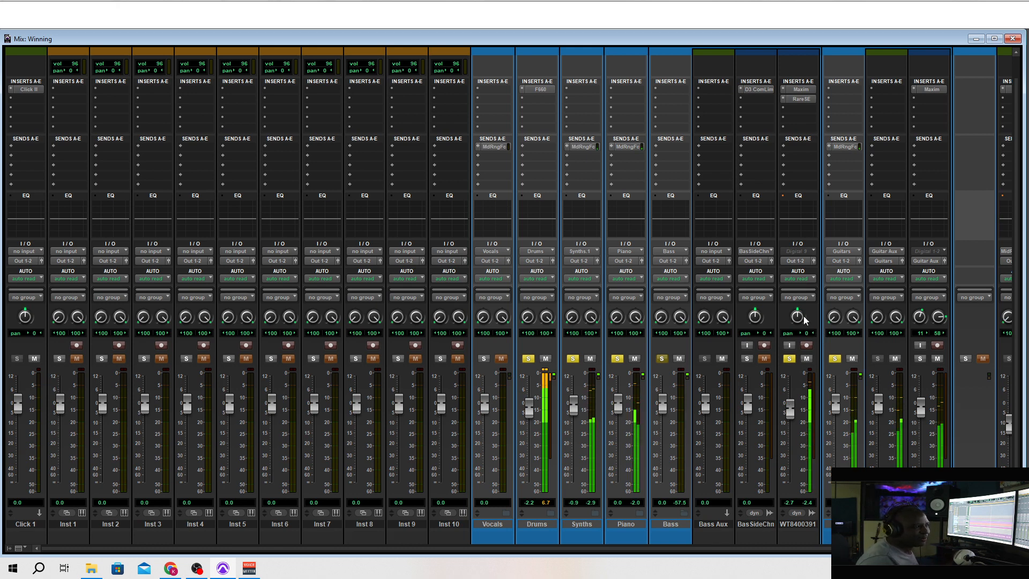
left_click(795, 262)
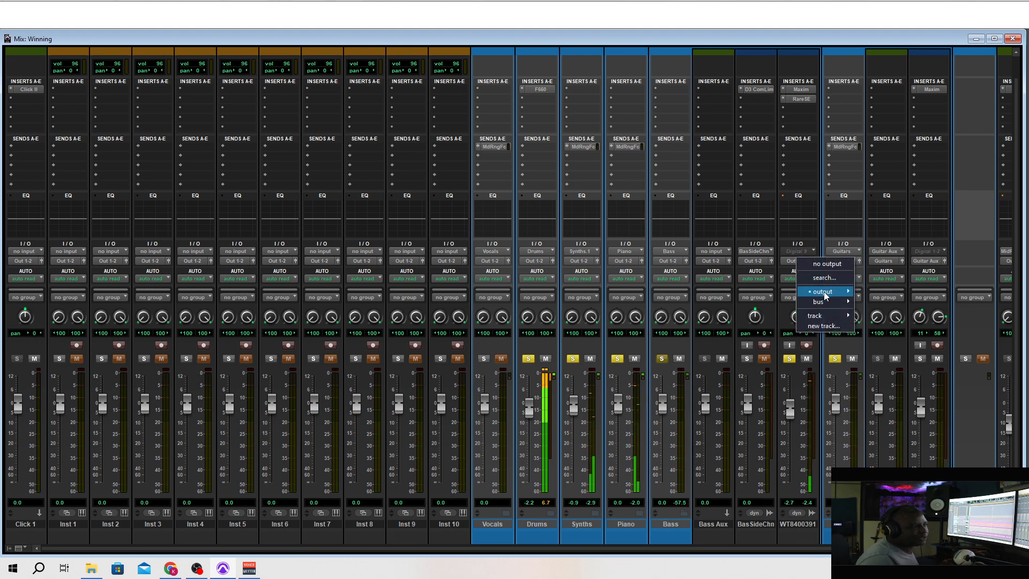
mouse_move(824, 303)
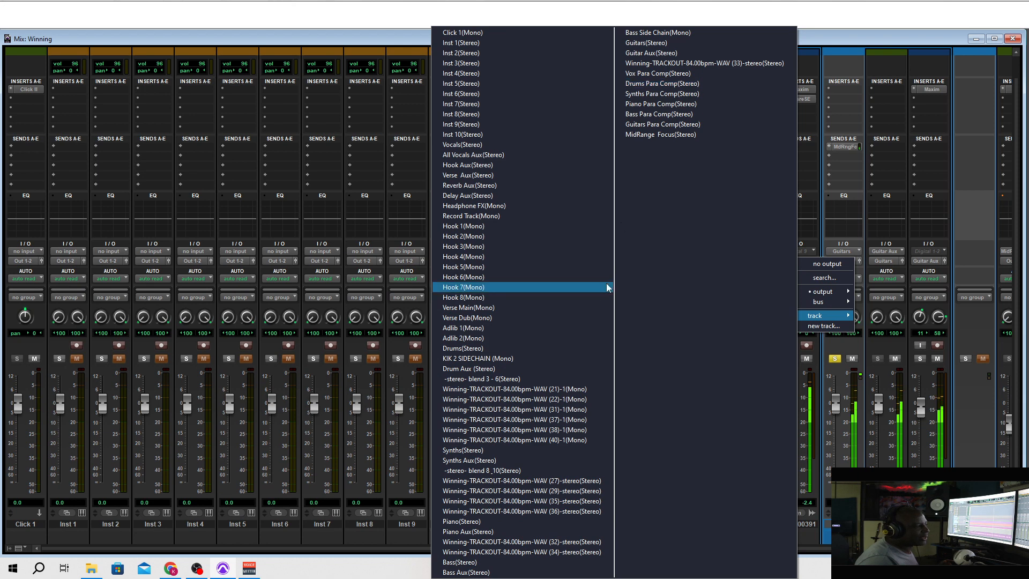
left_click(485, 572)
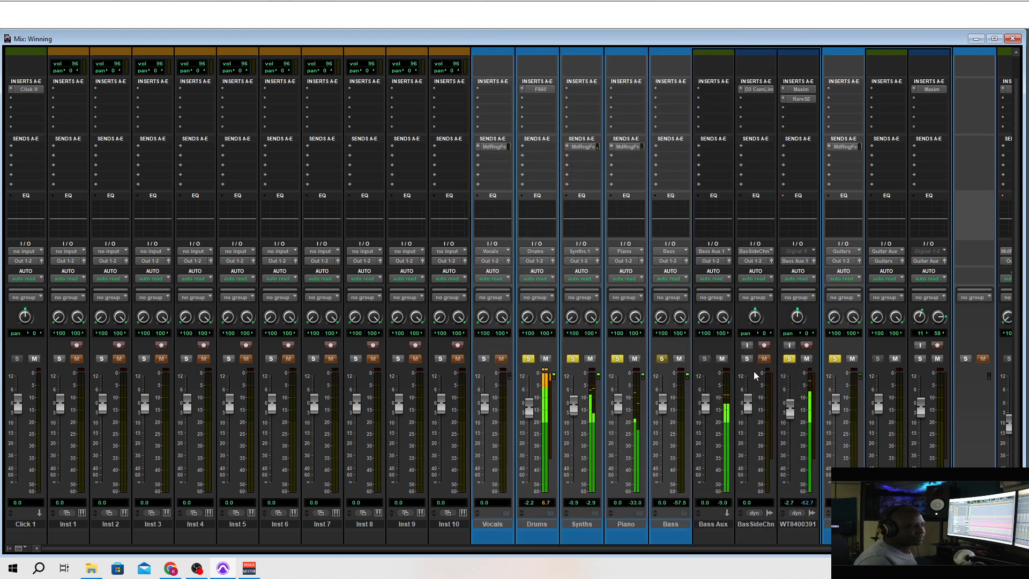
Step: Route the Bass Aux output to the stereo Bass bus
left_click(706, 262)
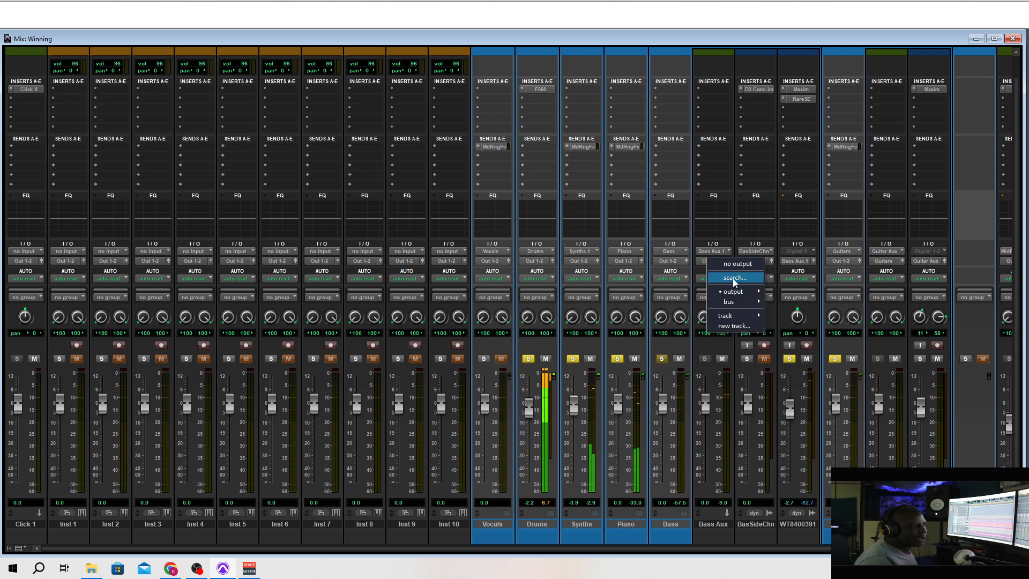
mouse_move(739, 303)
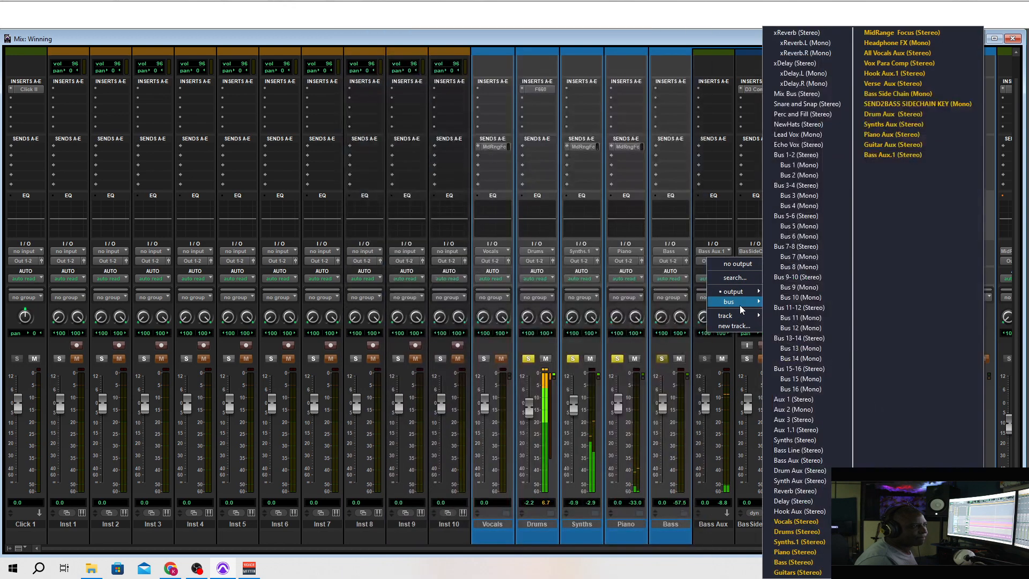
left_click(793, 561)
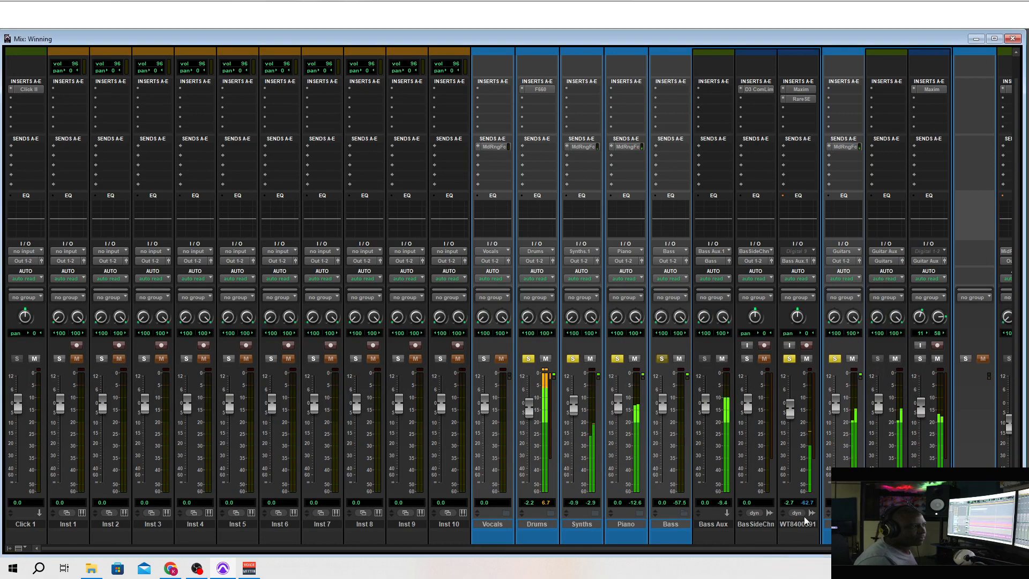
Step: Toggle the Bass folder's solo off and back on to check its routing, and collapse the folder
left_click(660, 358)
left_click(660, 358)
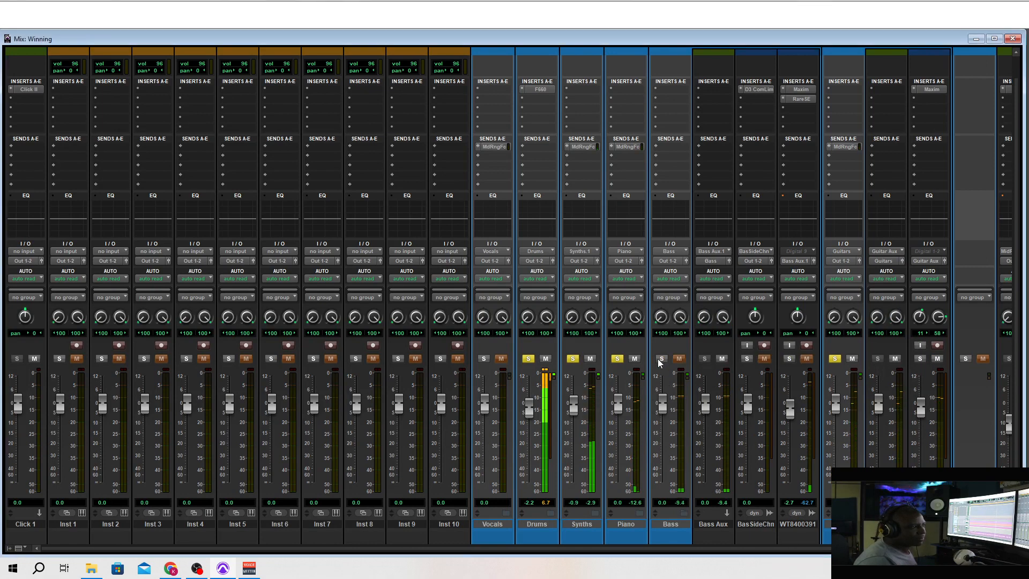
left_click(660, 359)
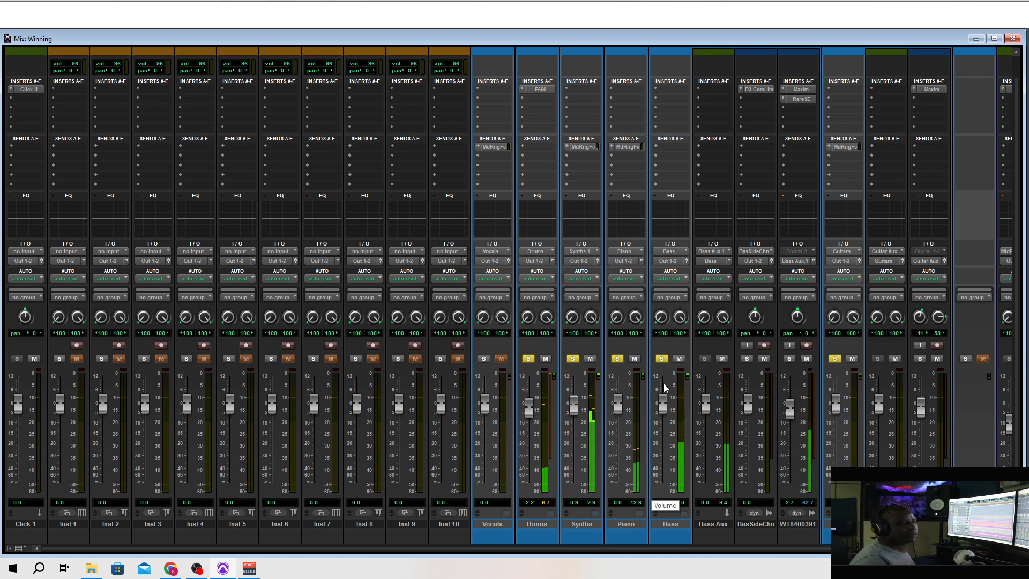
left_click(684, 512)
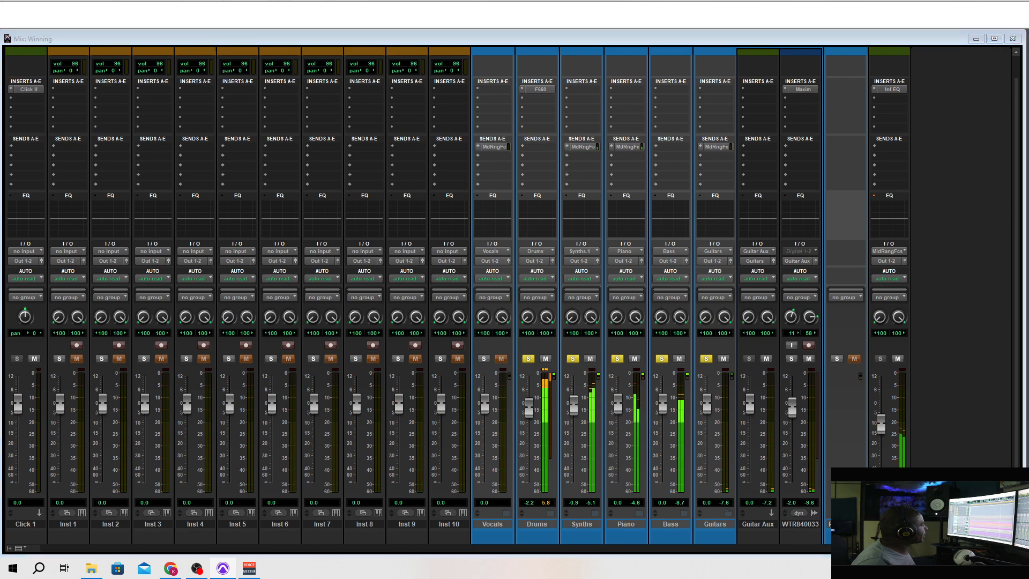
Step: Create one stereo Master Fader track from the Edit window and return to the Mix window
key("ctrl+=")
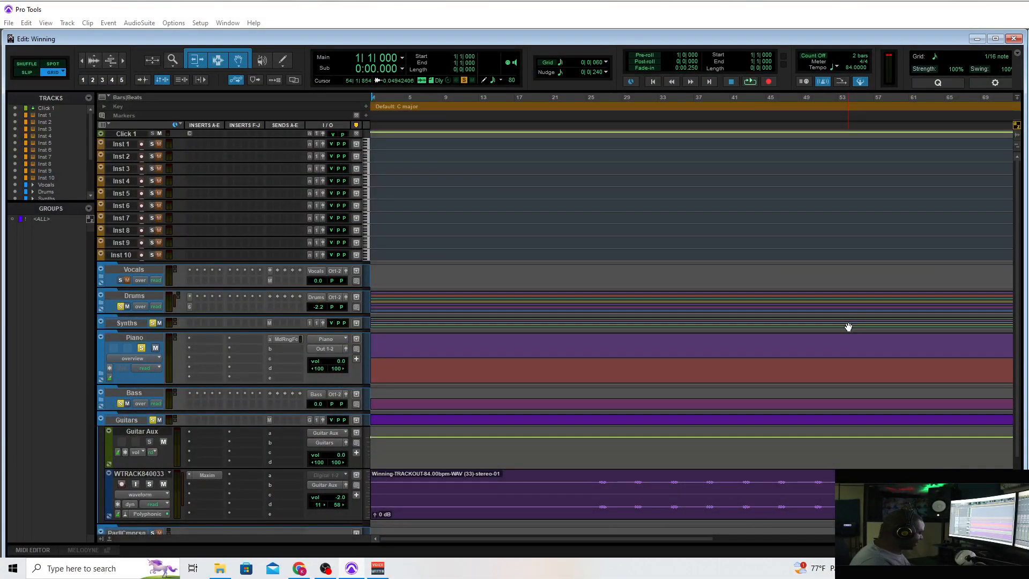
key("ctrl+shift+n")
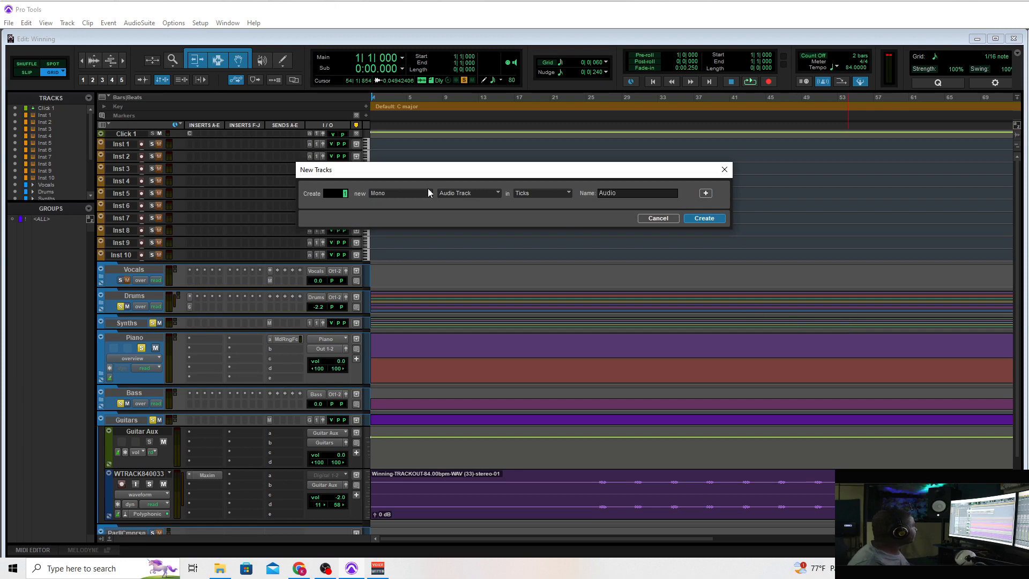
left_click(405, 206)
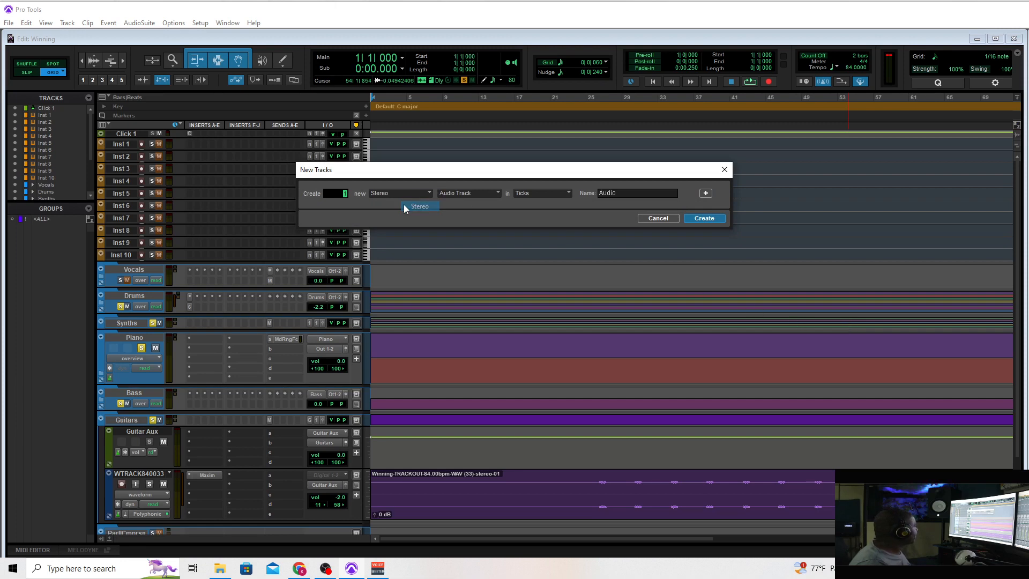
left_click(466, 193)
left_click(485, 236)
left_click(715, 218)
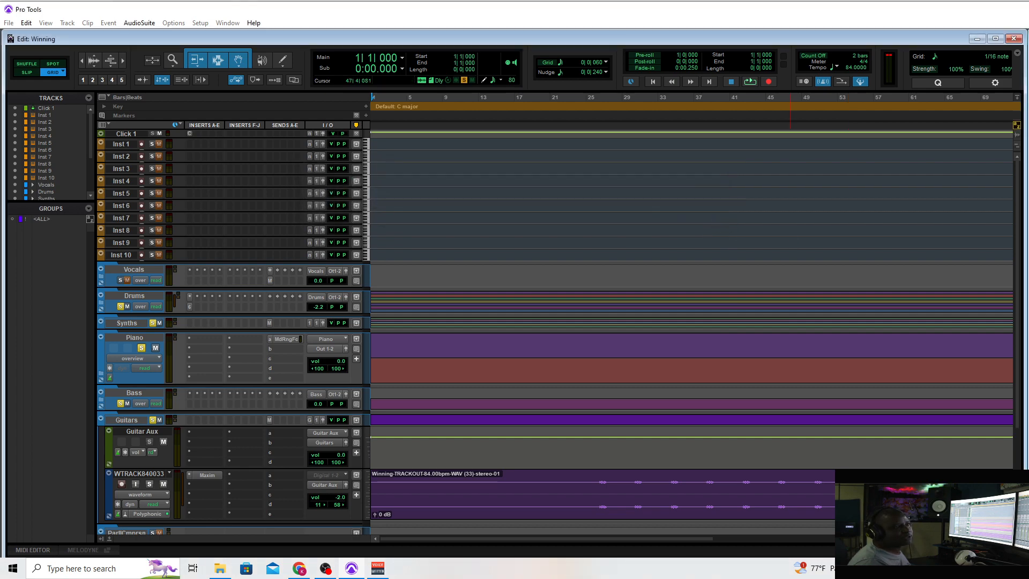
key("ctrl+equal")
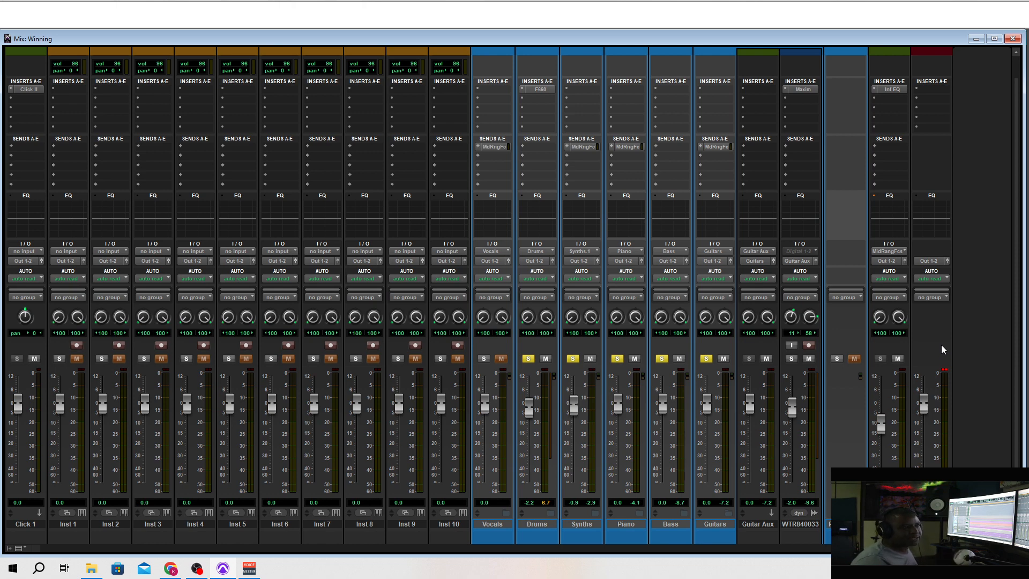
Step: Play the song and check the level on the new master track
left_click(934, 88)
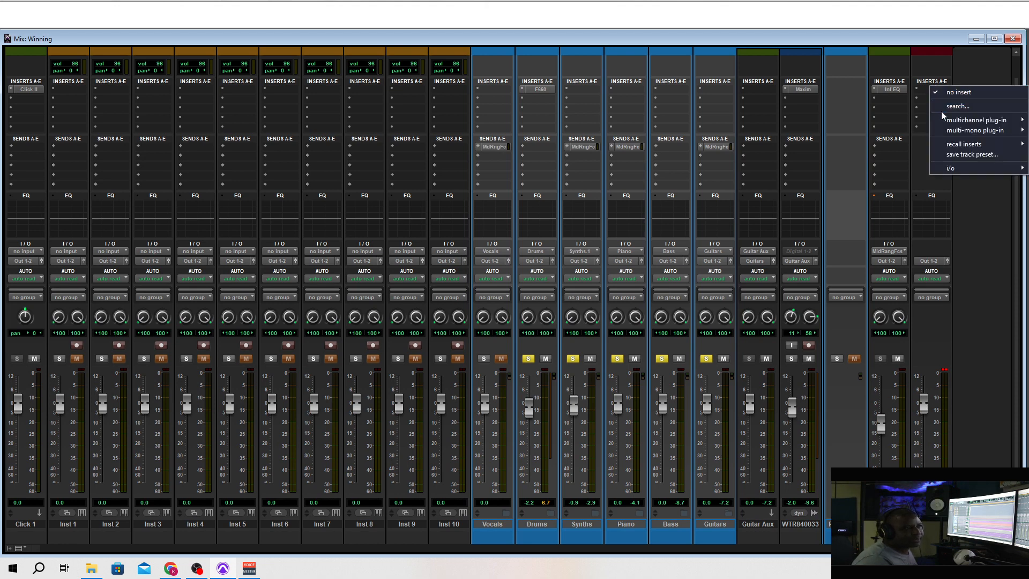
left_click(937, 69)
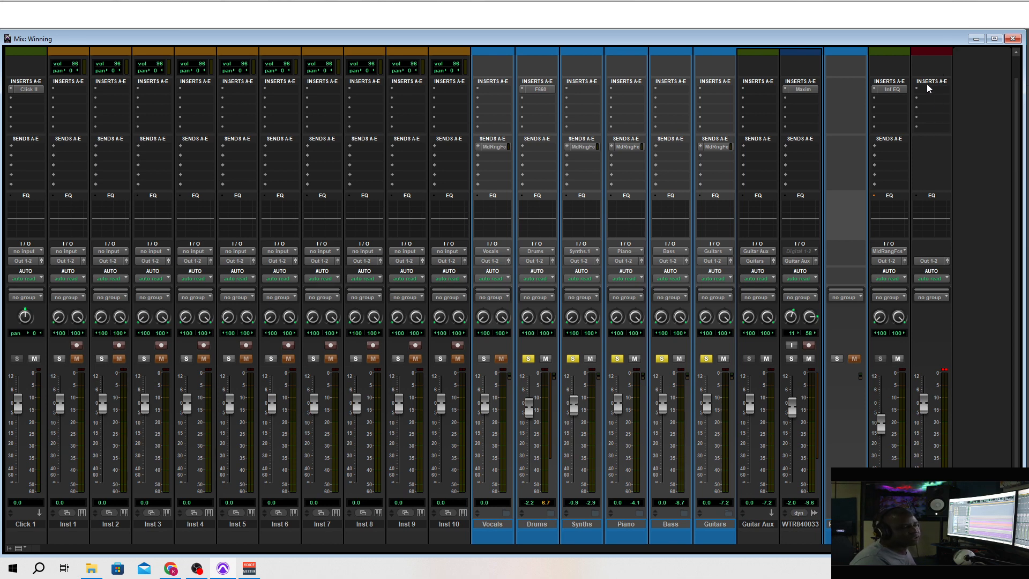
key("space")
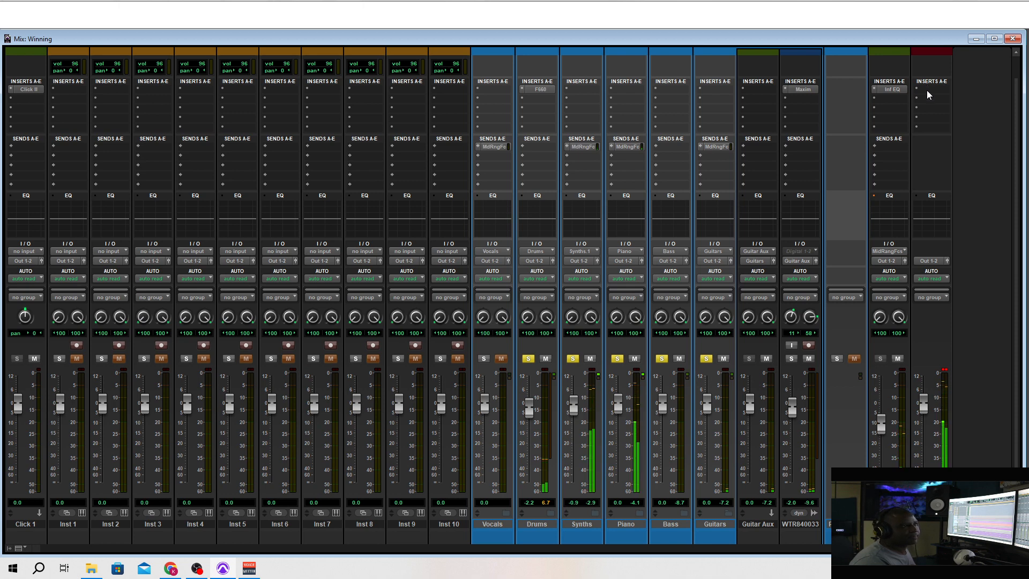
left_click(927, 94)
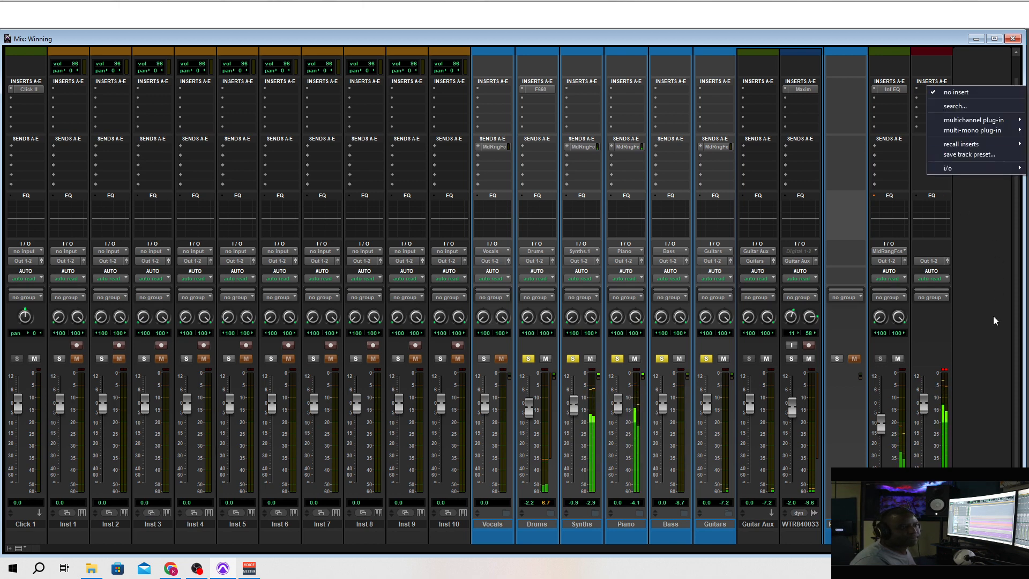
left_click(944, 371)
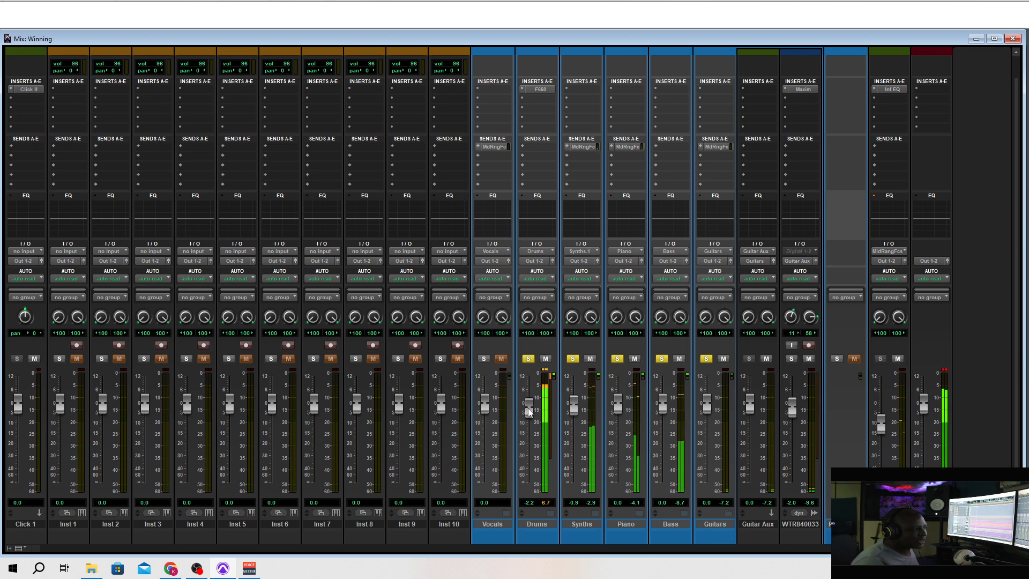
Step: Lower the folder volumes to about -7.8 dB for Drums, -4.3 for Synths, -5.2 for Piano, -4.6 for Bass and -4.9 for Guitars
left_click_drag(528, 412, 663, 415)
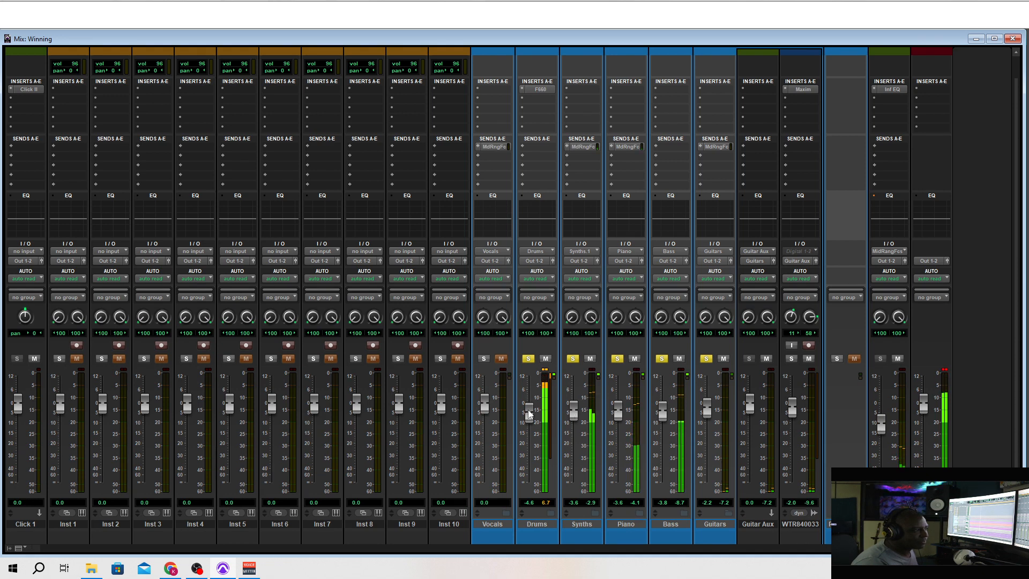
left_click_drag(528, 410, 528, 411)
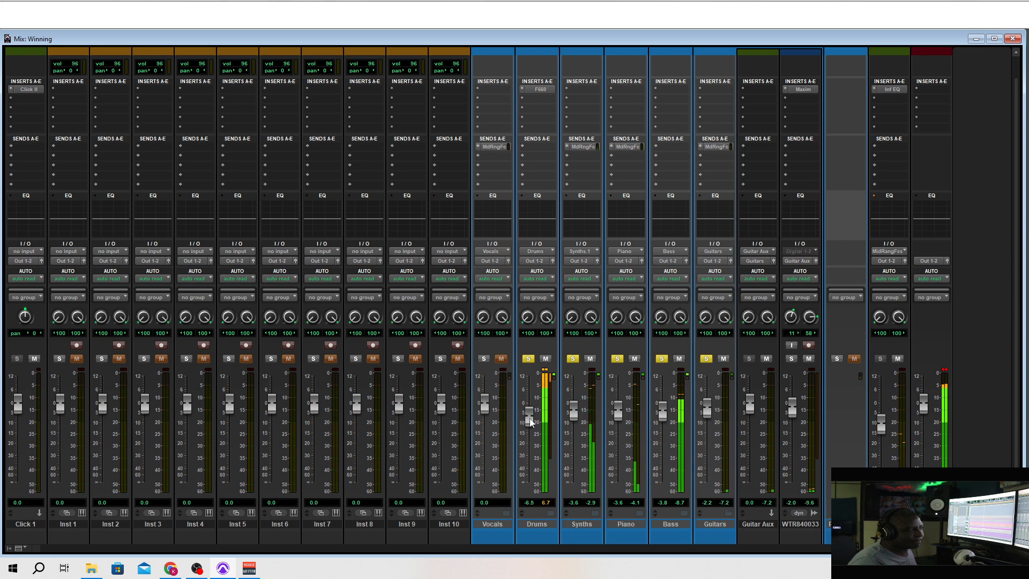
left_click_drag(579, 411, 705, 406)
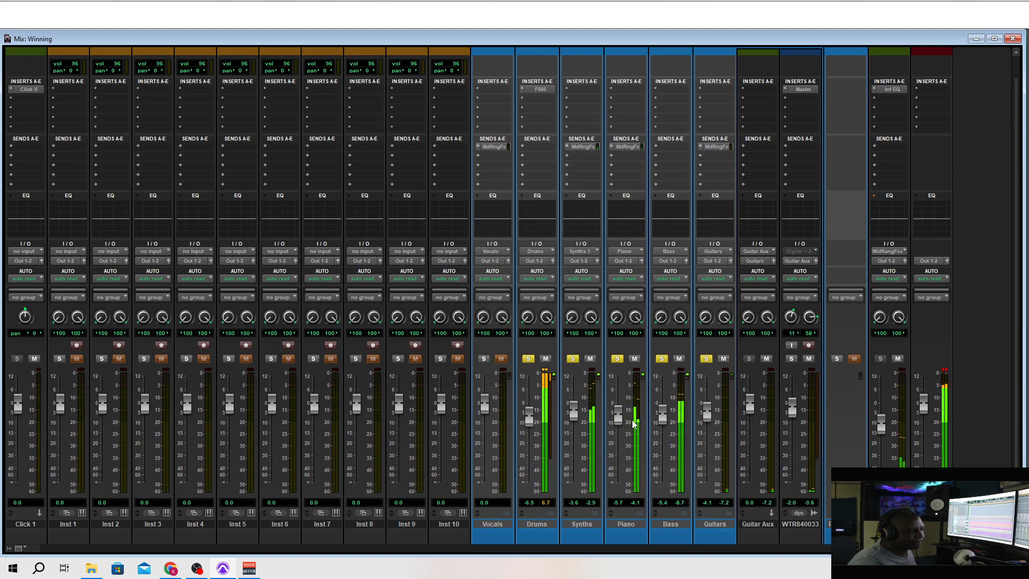
left_click_drag(538, 425, 538, 429)
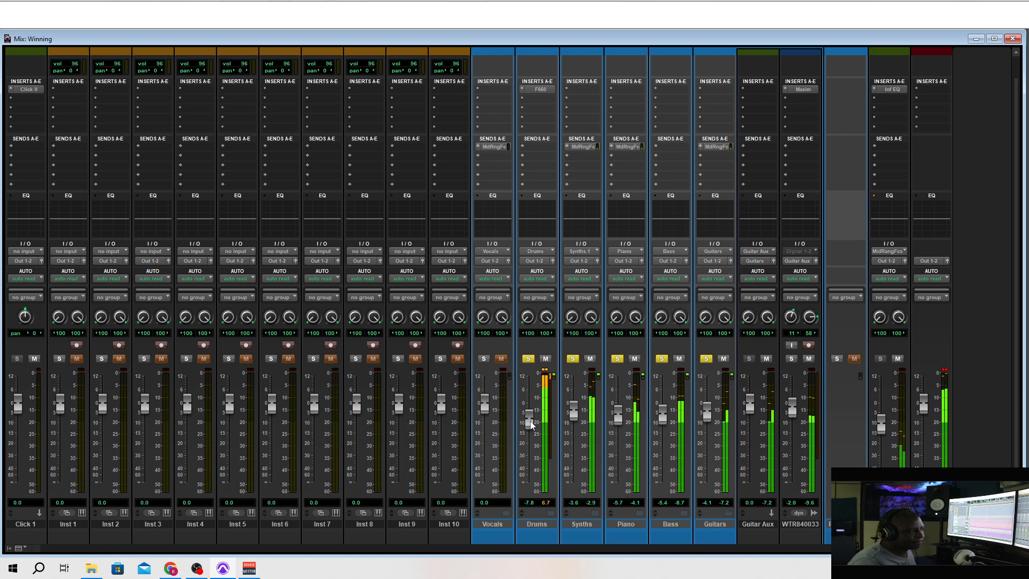
left_click_drag(622, 425, 577, 416)
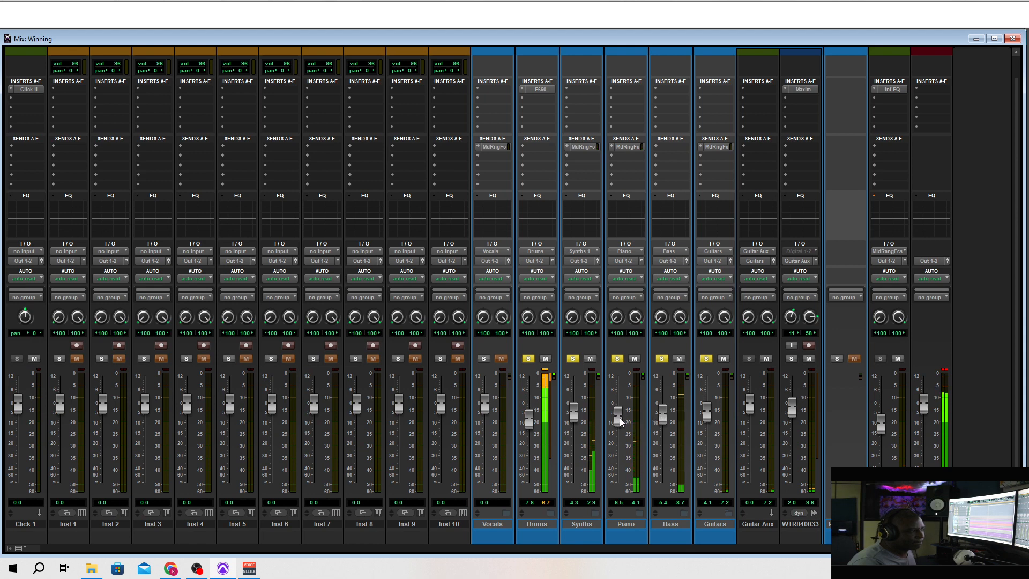
left_click_drag(619, 416, 619, 414)
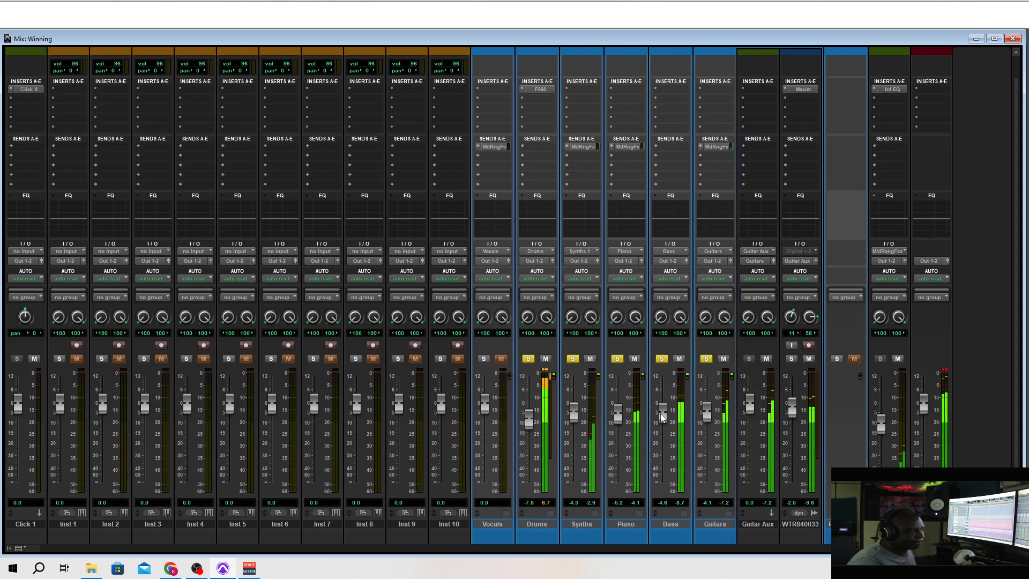
left_click_drag(705, 410, 704, 410)
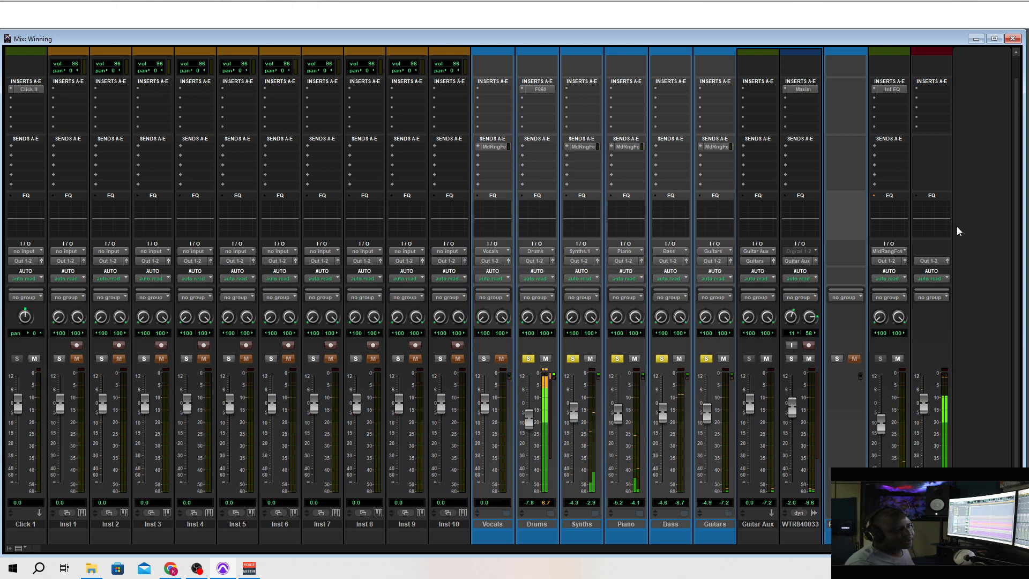
Step: Insert the stereo SSL G3 MultiBusComp multichannel plug-in in the master track's first insert slot
left_click(927, 90)
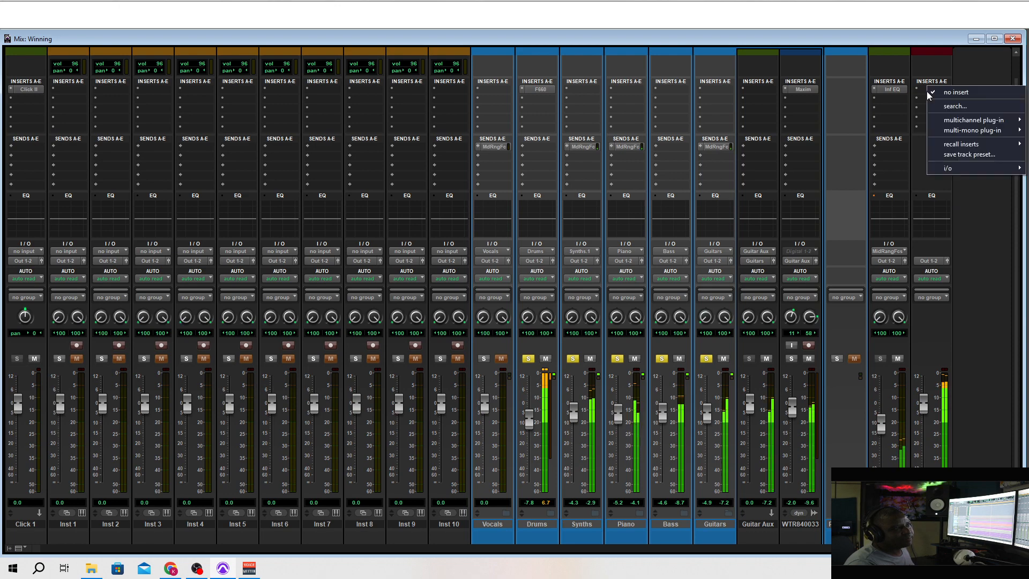
mouse_move(950, 121)
mouse_move(901, 133)
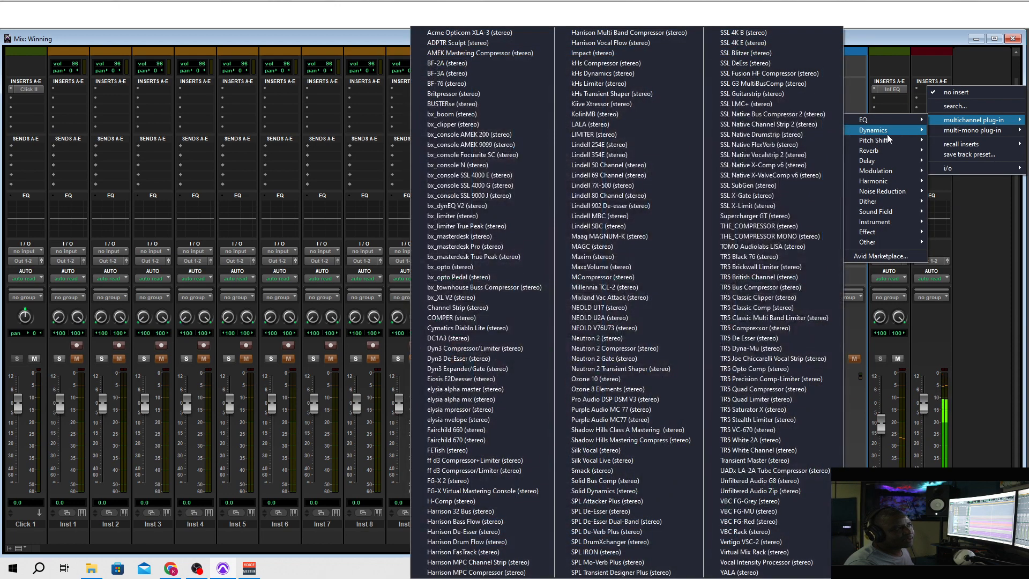
left_click(789, 85)
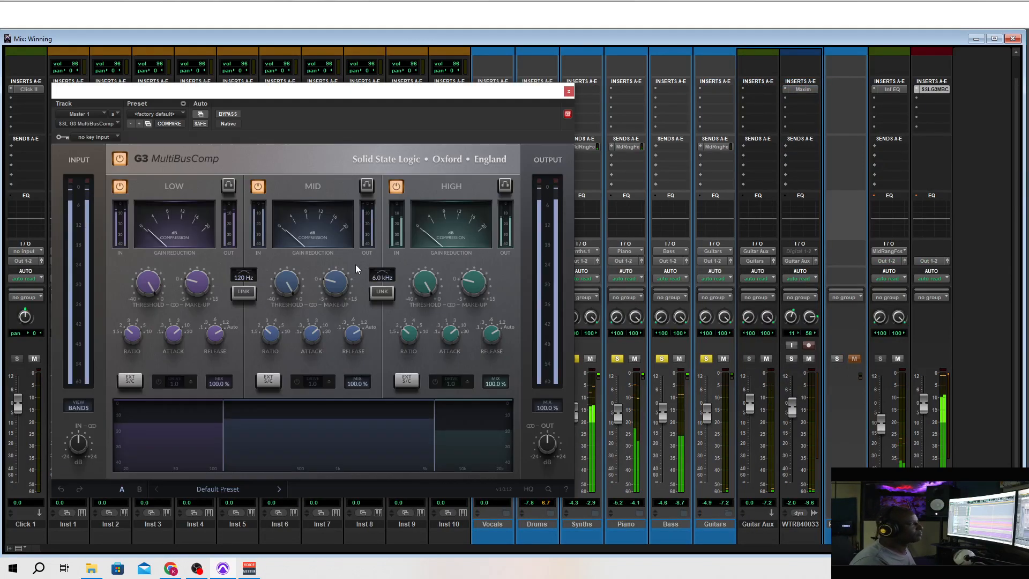
Step: Audition the low, mid and high bands of the G3 MultiBusComp in solo, and return to all bands
left_click(229, 184)
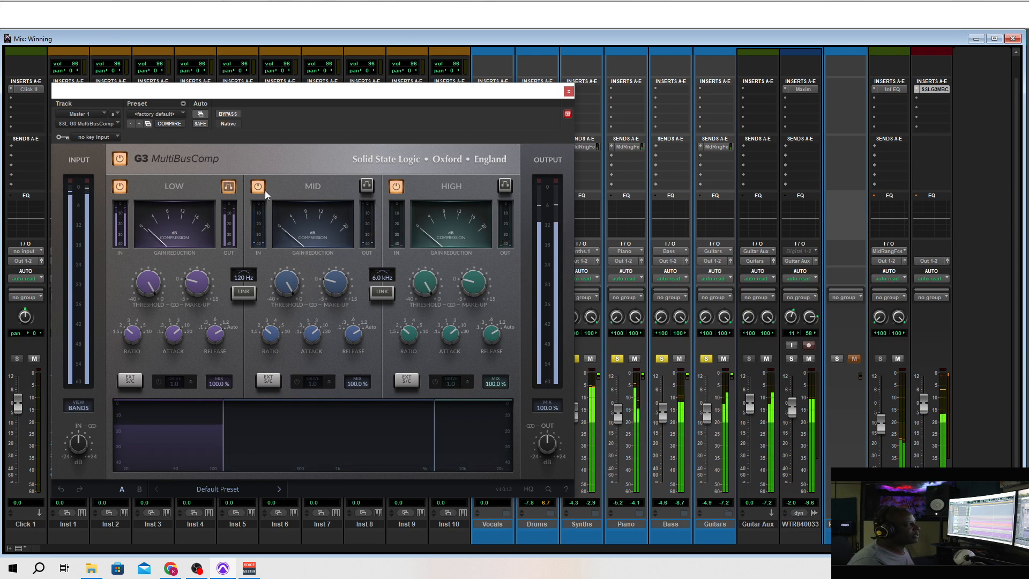
left_click(368, 188)
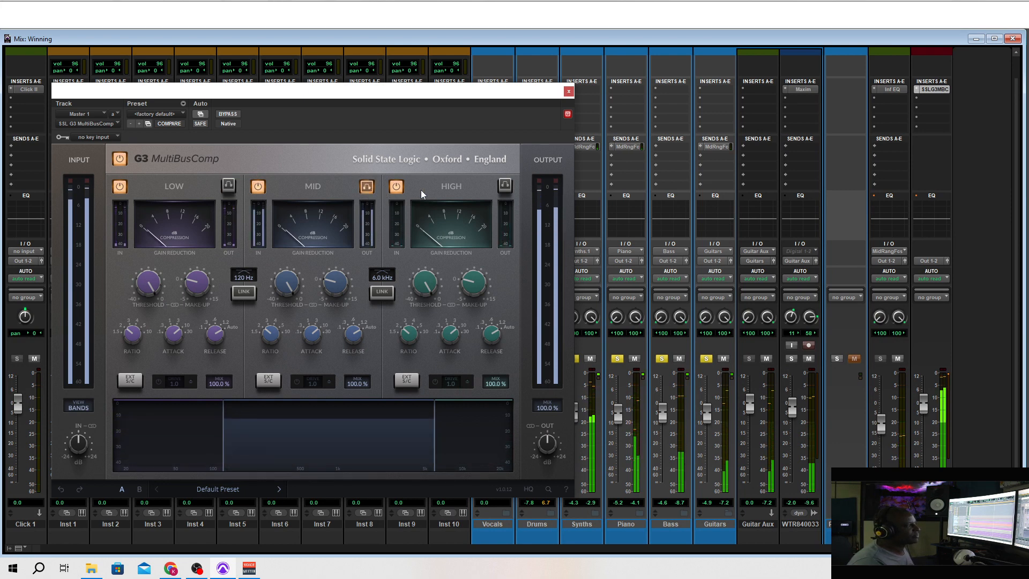
left_click(499, 188)
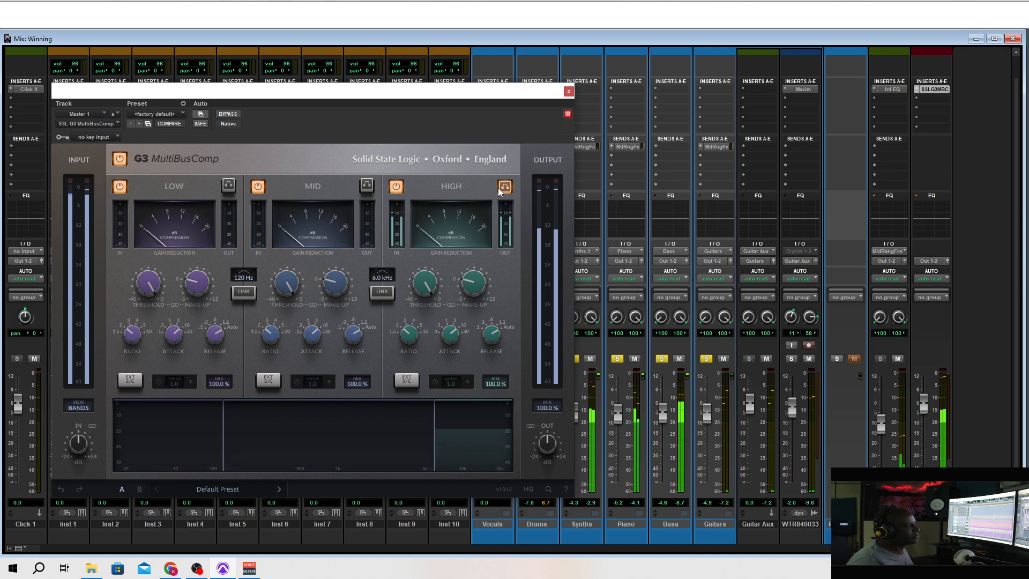
left_click(228, 187)
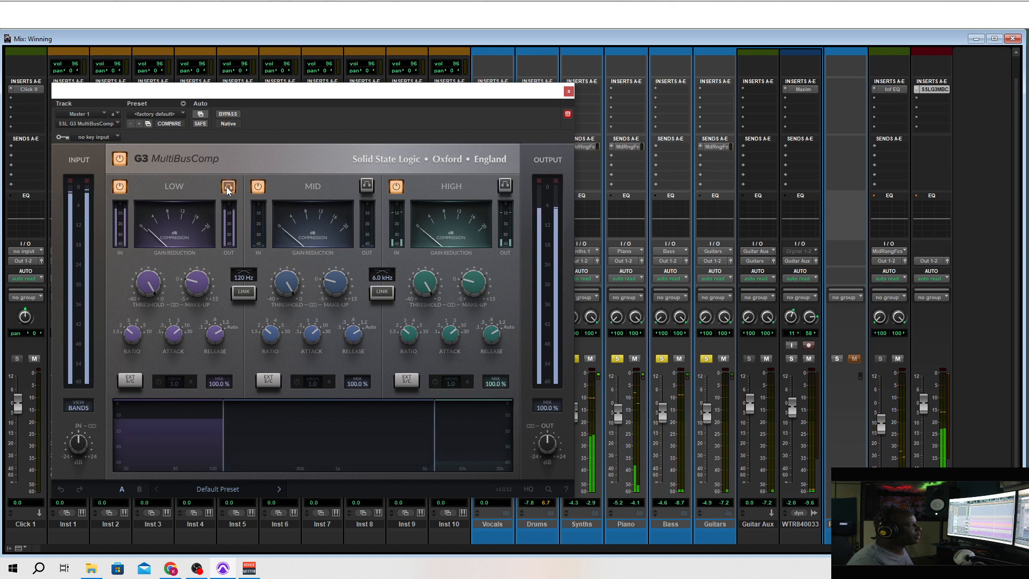
left_click(228, 186)
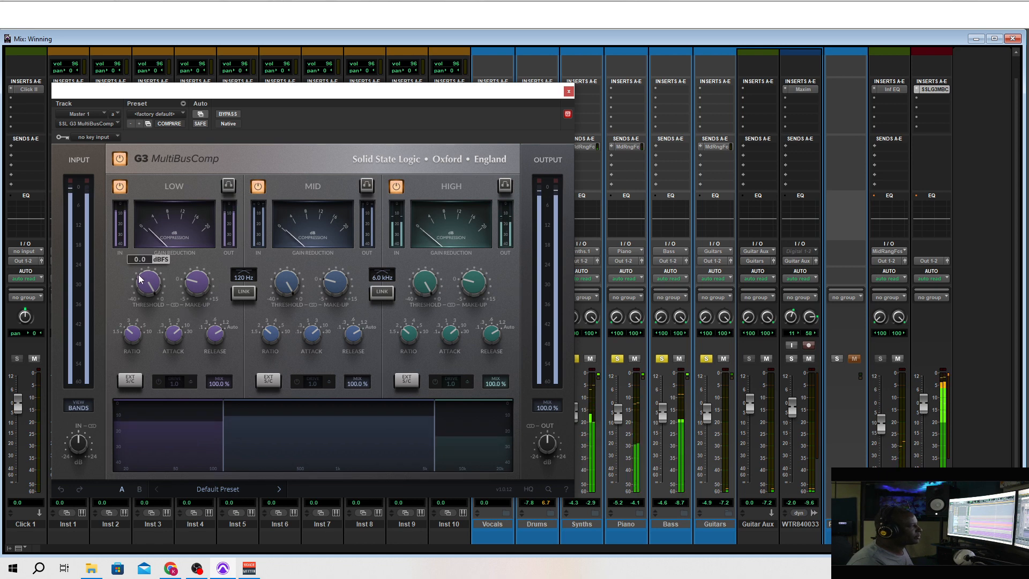
Step: Lower the low band's threshold, raise its make-up gain, and turn on its drive at 1.0 in the G3 MultiBusComp
left_click_drag(140, 275, 139, 314)
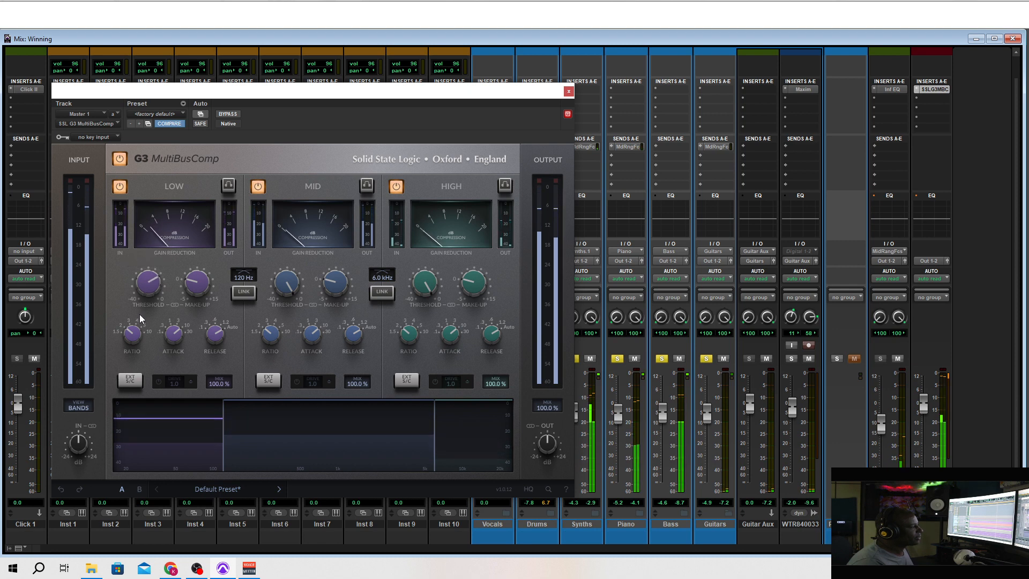
mouse_move(194, 292)
left_click_drag(194, 291, 191, 280)
left_click(157, 381)
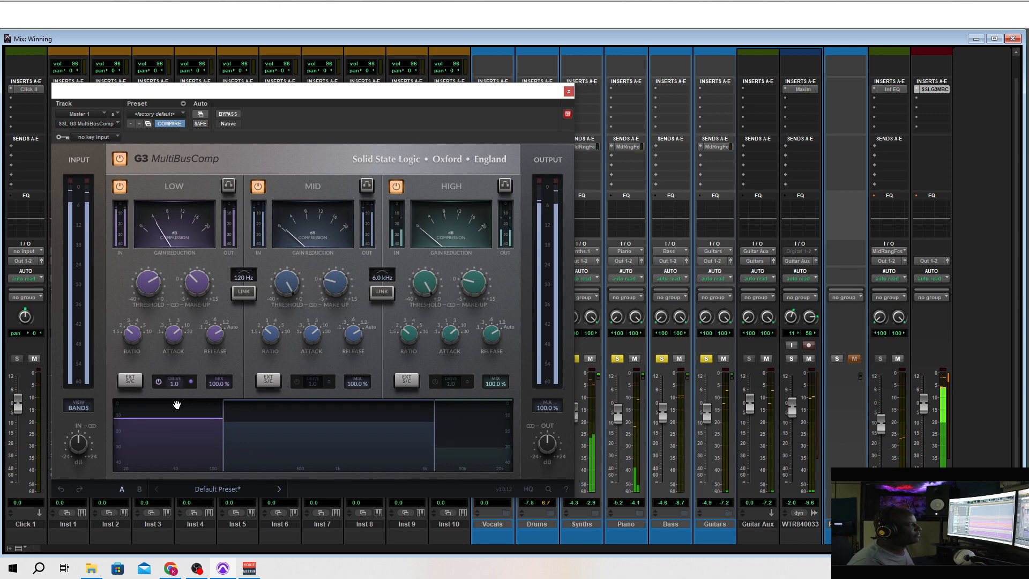
Step: Set the mid band to a -12.2 dBFS threshold with 1.3 dB make-up, and the high band to about -19.7 dBFS with raised make-up
left_click_drag(283, 279, 279, 325)
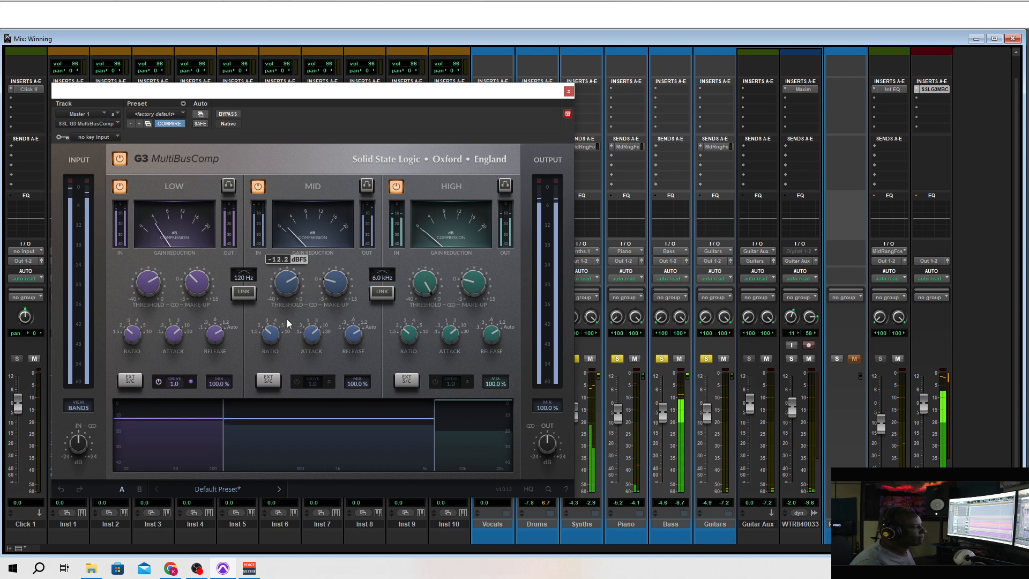
left_click_drag(336, 290, 335, 282)
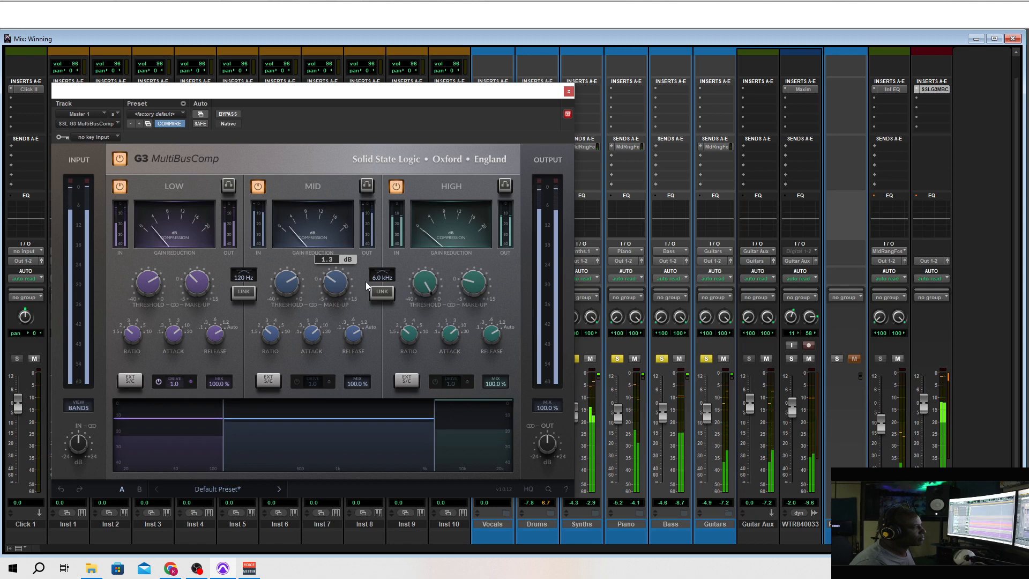
left_click_drag(438, 281, 410, 304)
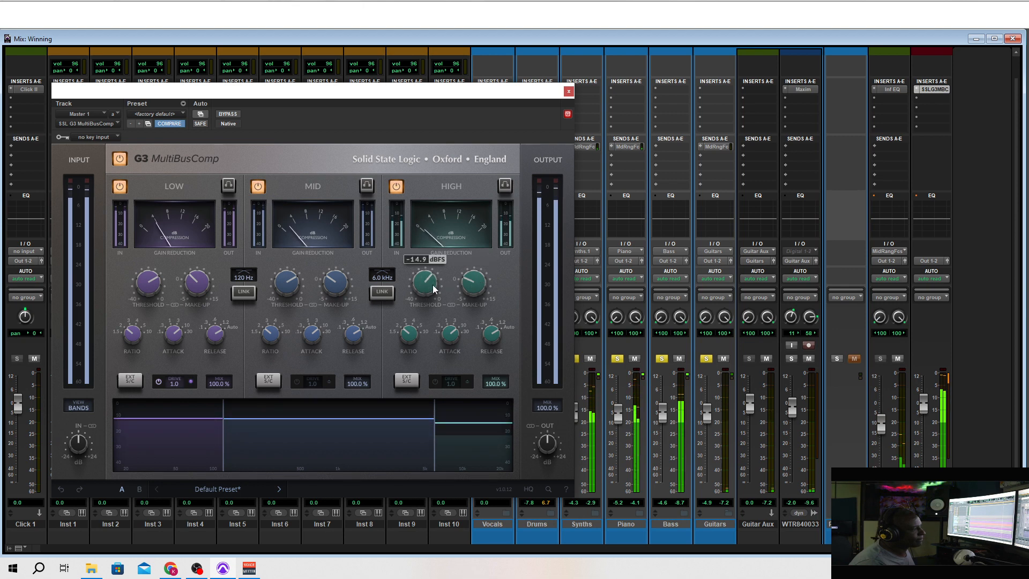
left_click_drag(433, 285, 432, 301)
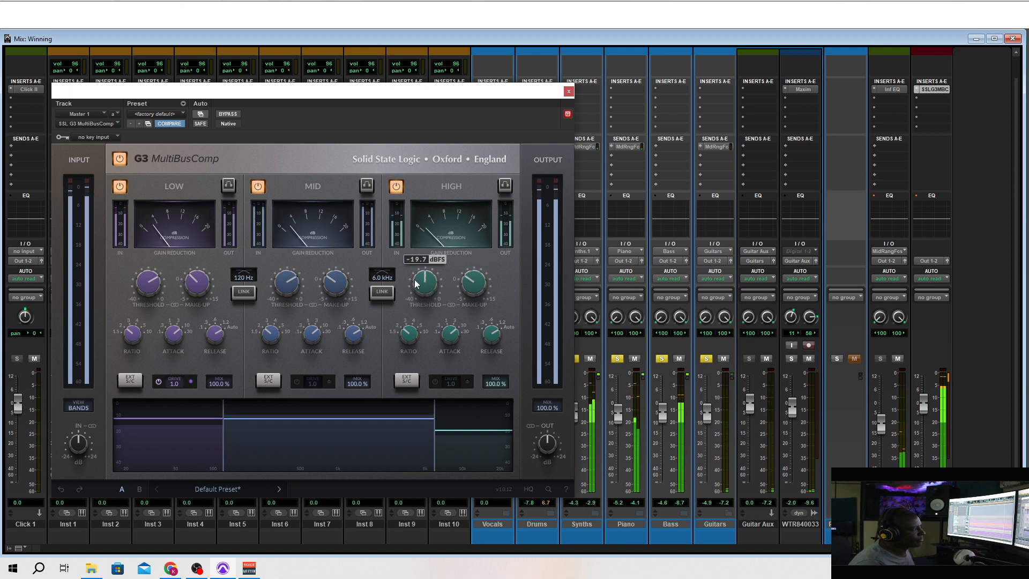
mouse_move(464, 284)
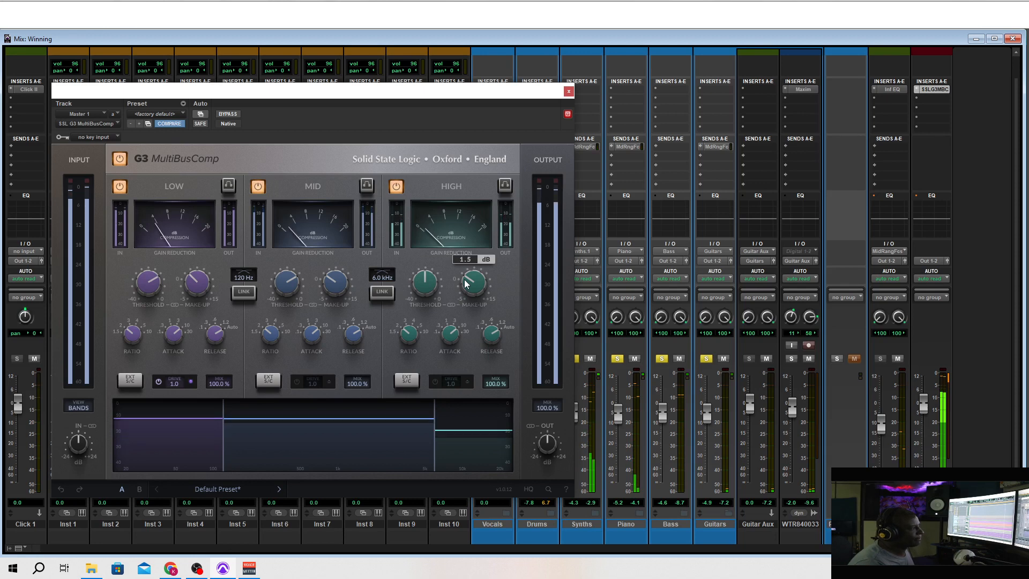
left_click_drag(464, 280, 464, 280)
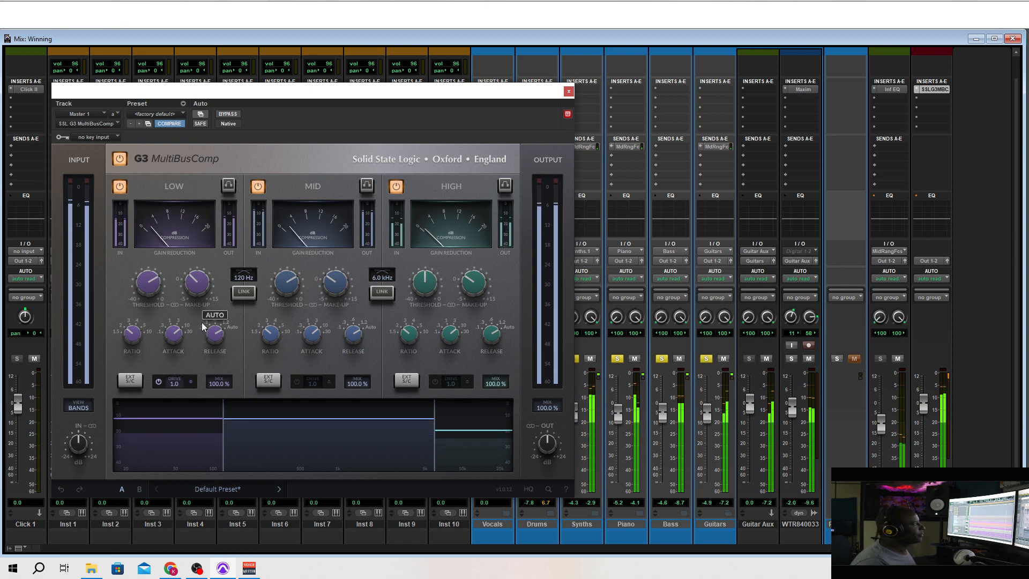
Step: Set the G3 MultiBusComp input gain to about 1.0 dB and clear the input and output clip indicators
mouse_move(77, 447)
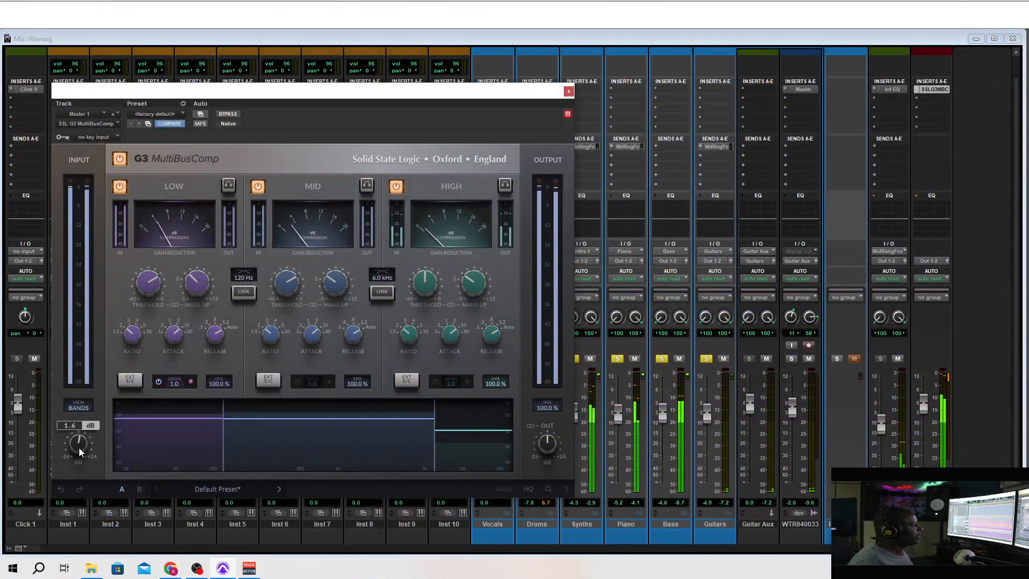
left_click_drag(80, 448, 80, 449)
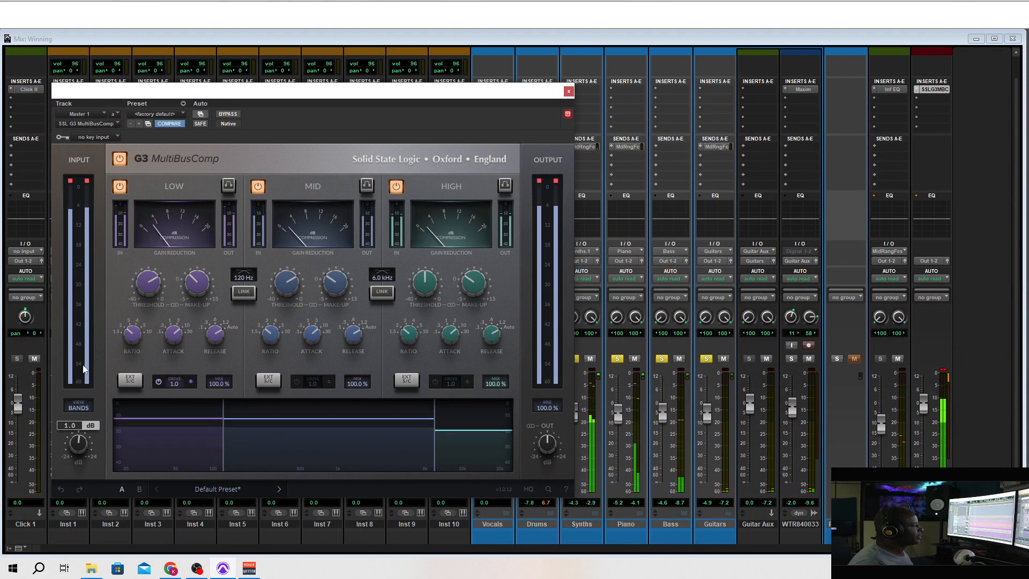
left_click(71, 181)
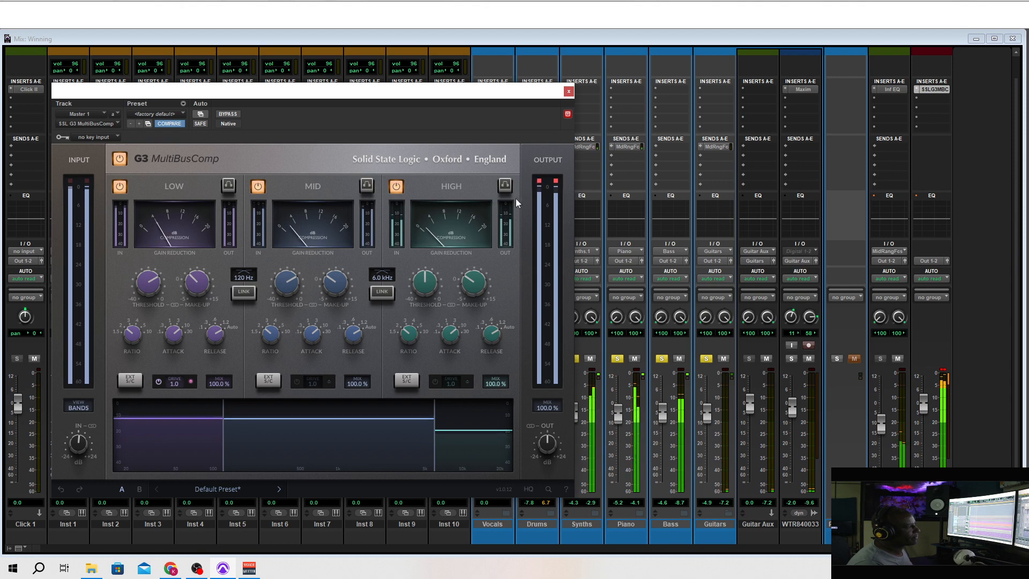
left_click(539, 182)
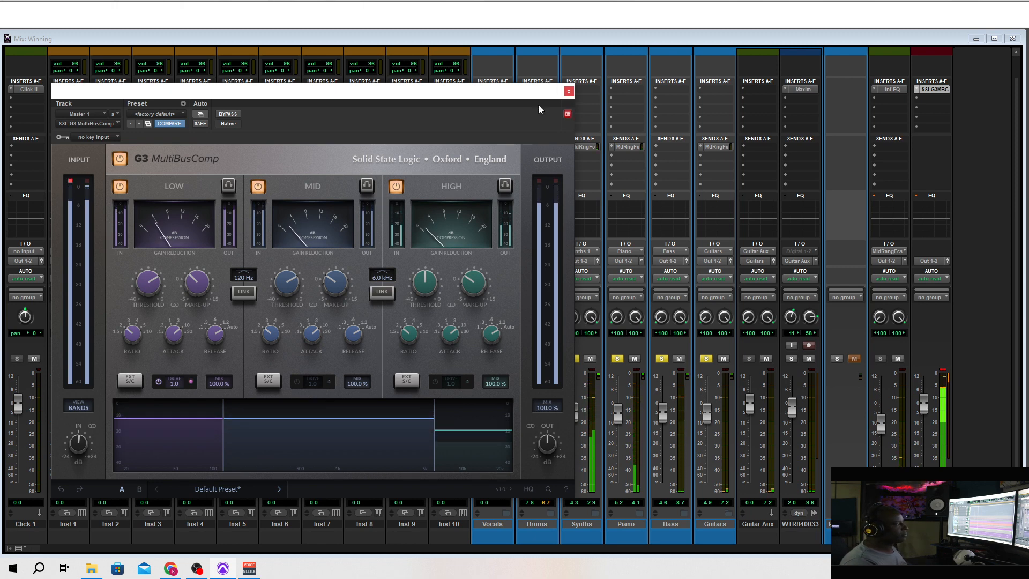
mouse_move(87, 450)
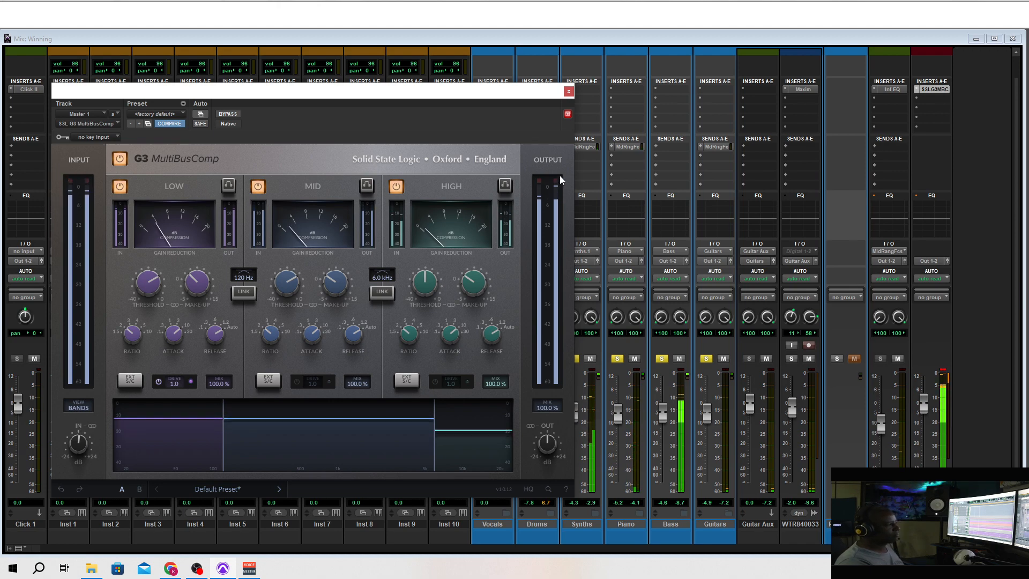
left_click(569, 91)
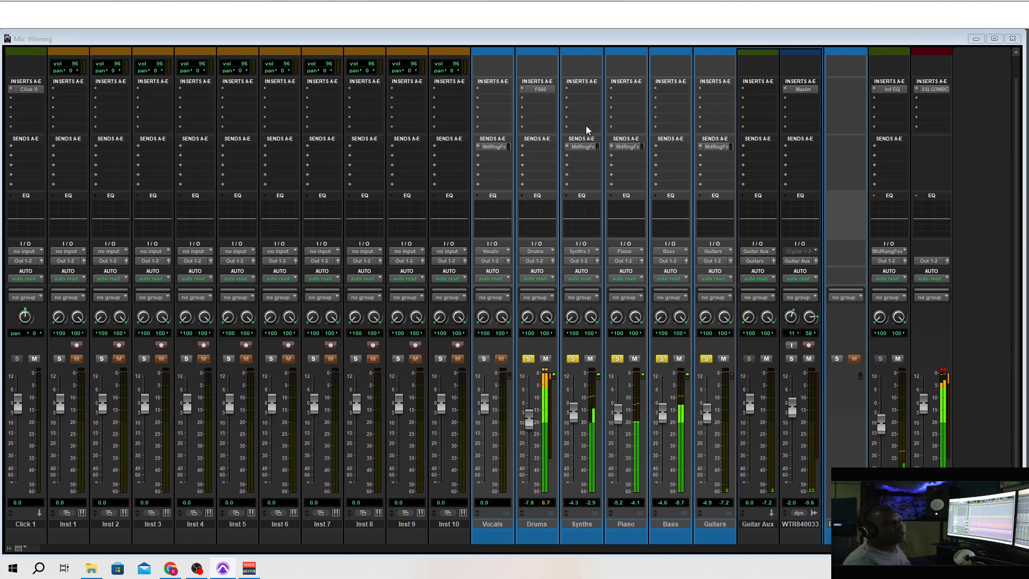
Step: Insert the stereo Shadow Hills Class A Mastering multichannel plug-in in the master track's second insert slot
left_click(926, 103)
mouse_move(932, 135)
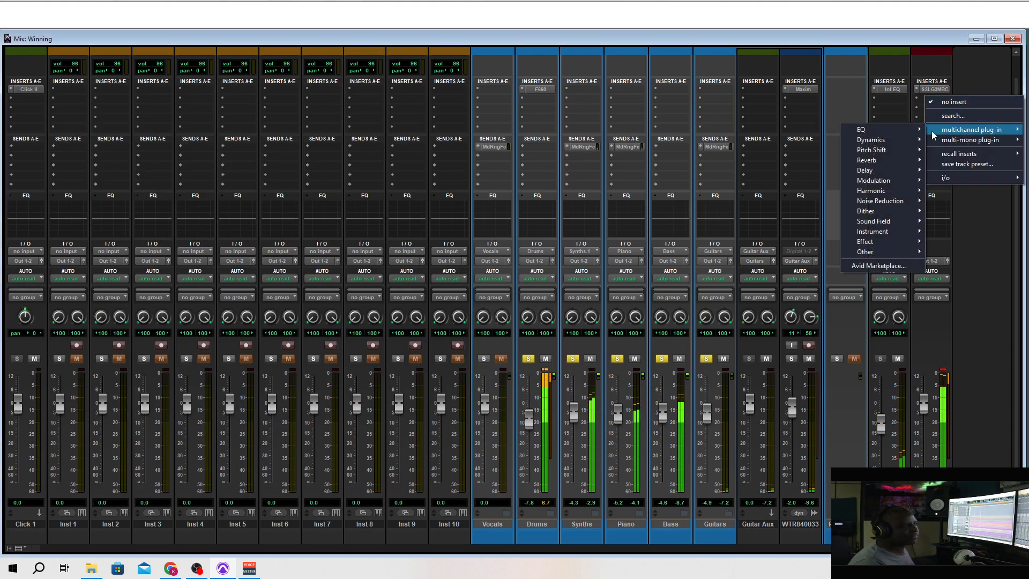
mouse_move(870, 139)
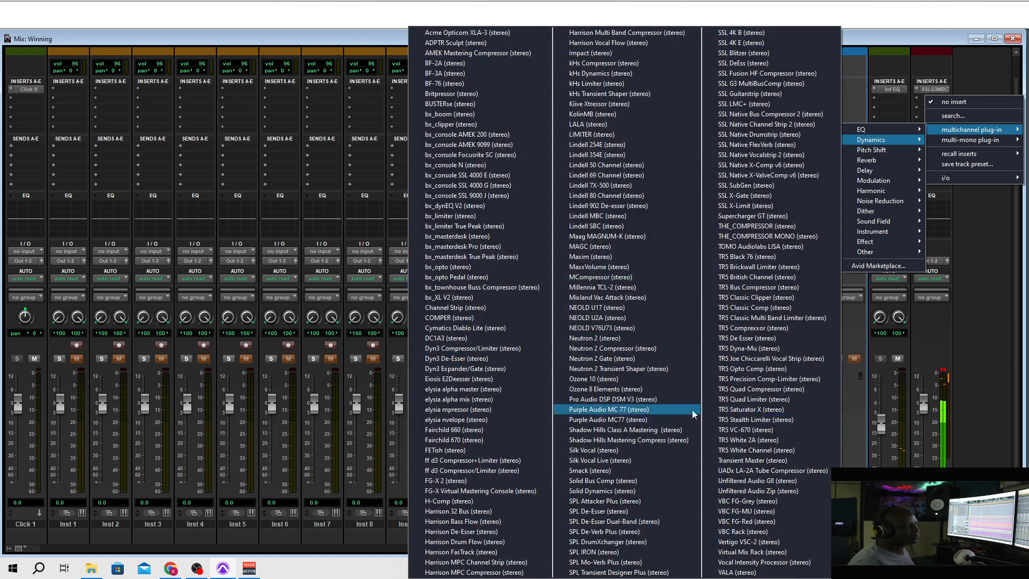
left_click(637, 428)
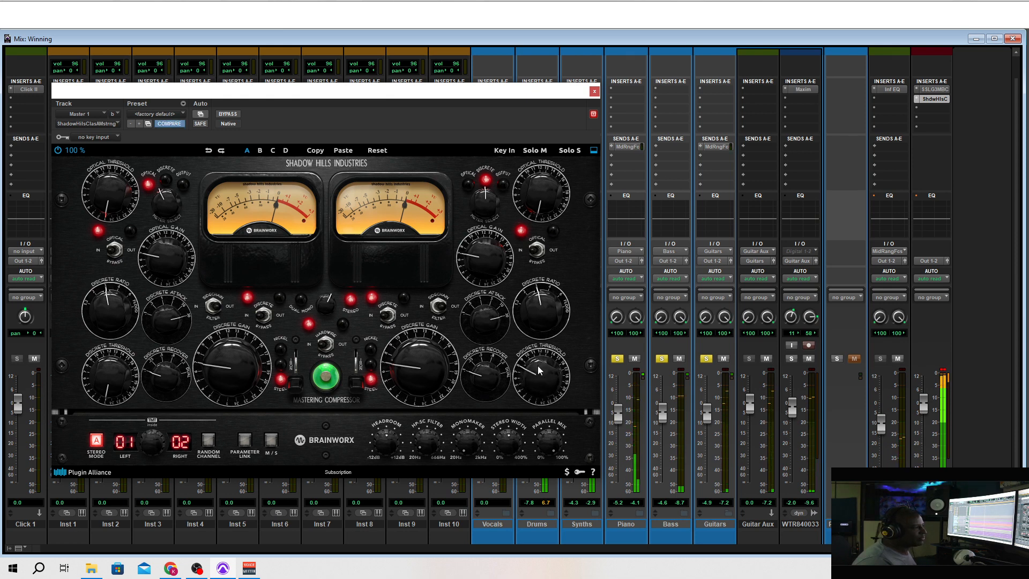
Step: Adjust the second channel's discrete threshold on the Shadow Hills compressor and try the mono maker control
left_click_drag(538, 368, 540, 358)
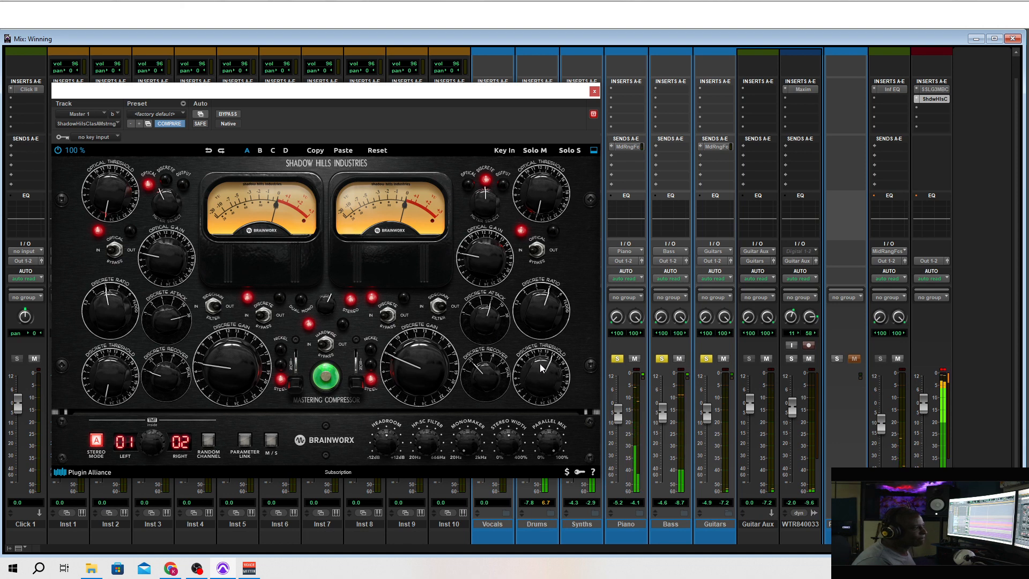
left_click_drag(541, 356, 541, 345)
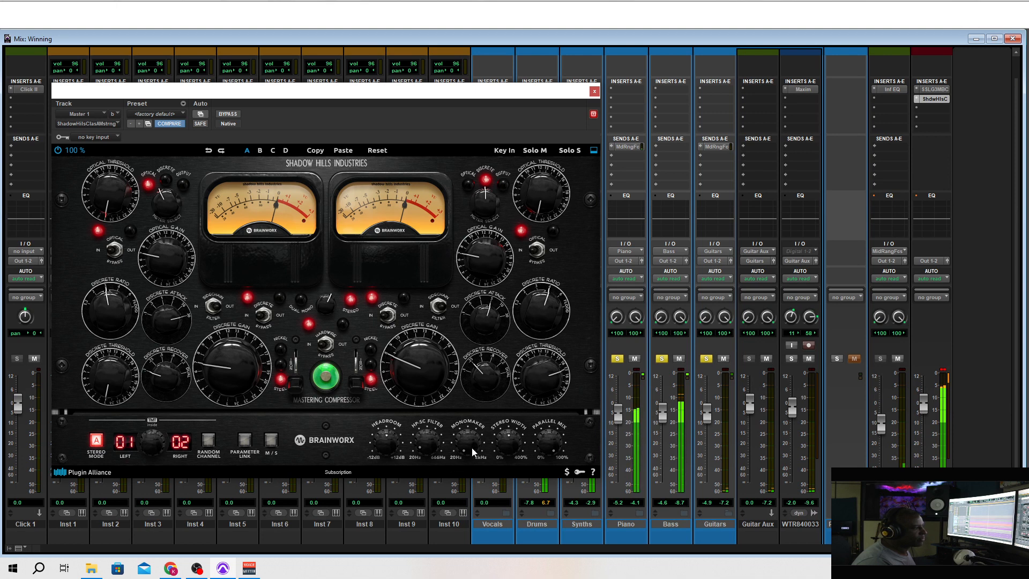
left_click_drag(472, 447, 476, 406)
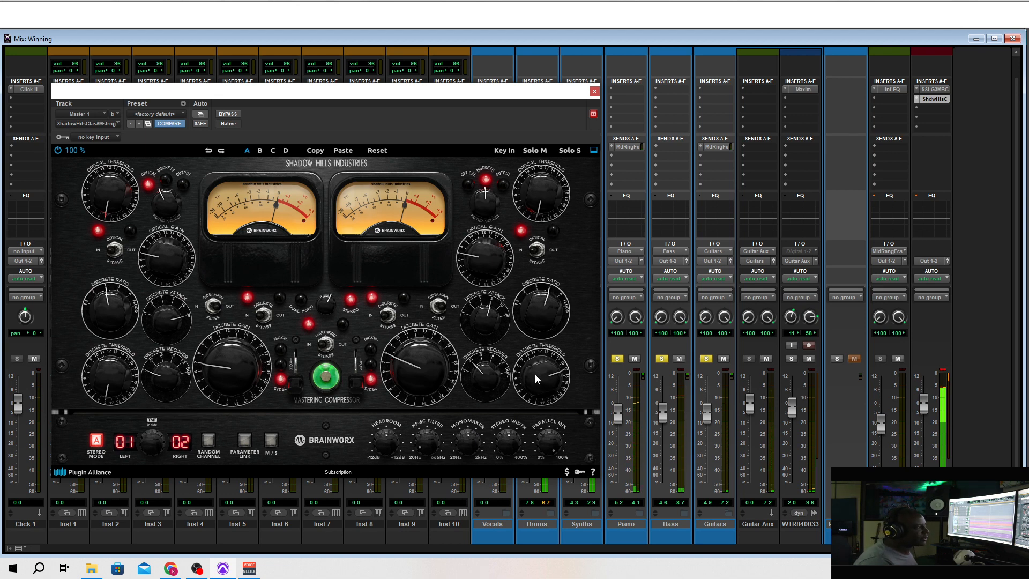
mouse_move(534, 373)
left_mouse_down()
mouse_move(535, 362)
mouse_move(531, 375)
left_mouse_up()
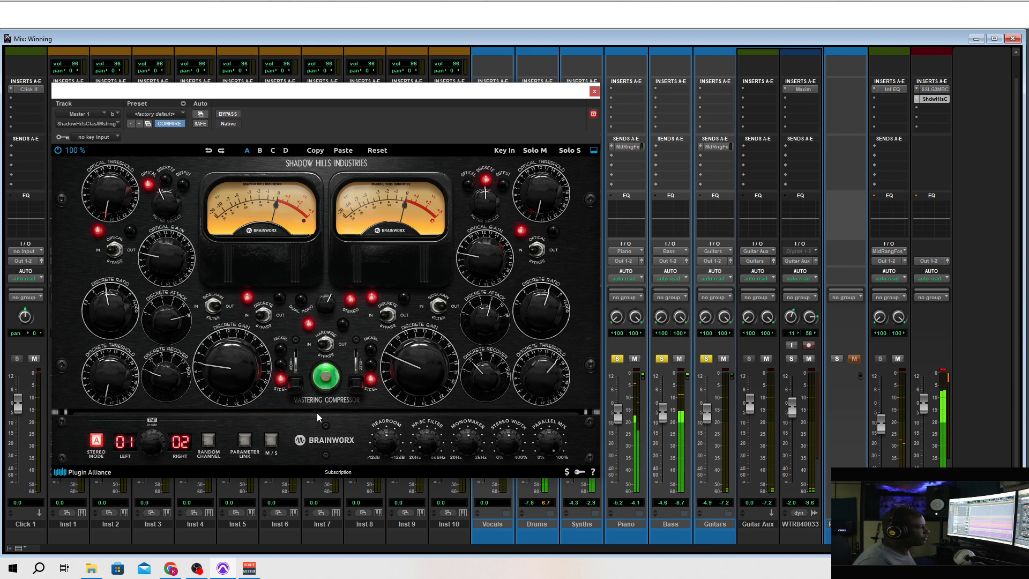
Step: Enable Parameter Link and M/S on the Shadow Hills compressor, and adjust the linked optical threshold and optical gain
left_click(246, 441)
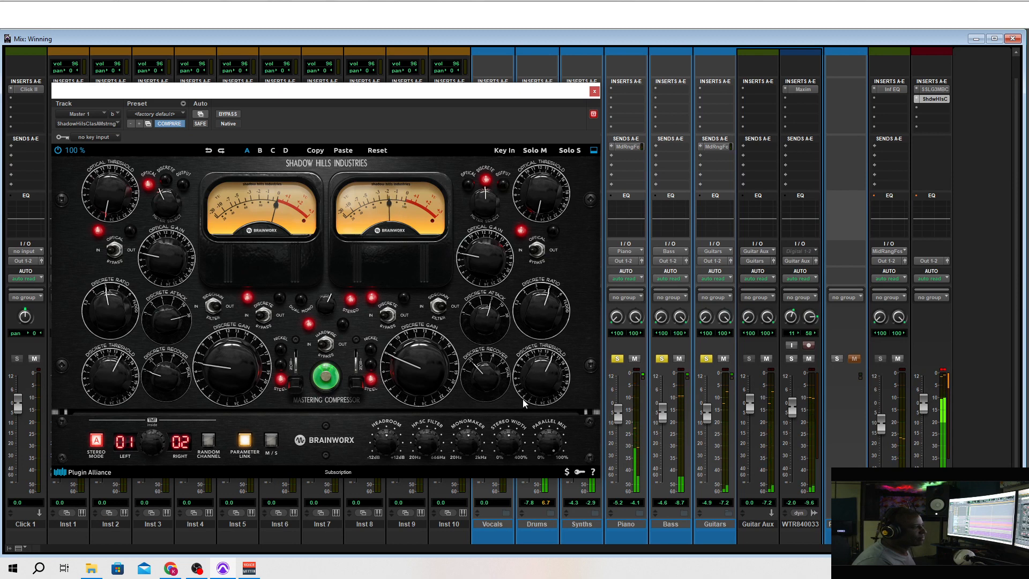
left_click(272, 440)
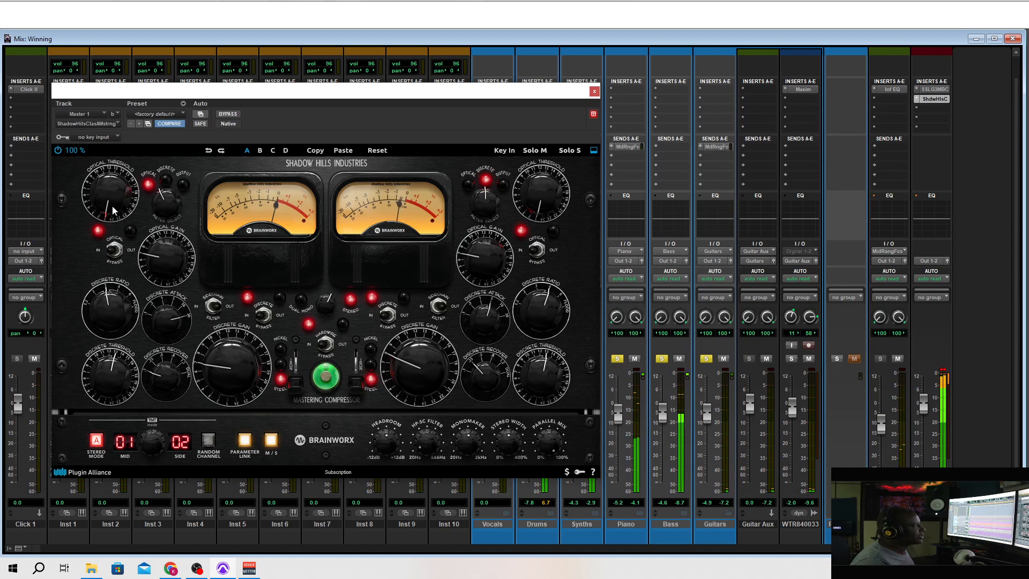
left_click_drag(112, 204, 105, 177)
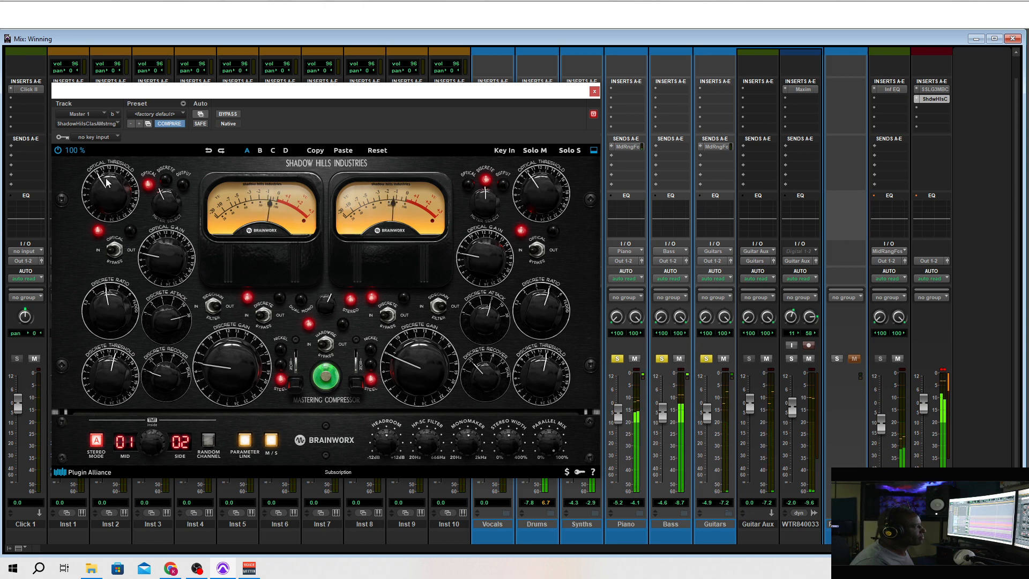
left_click_drag(166, 256, 166, 245)
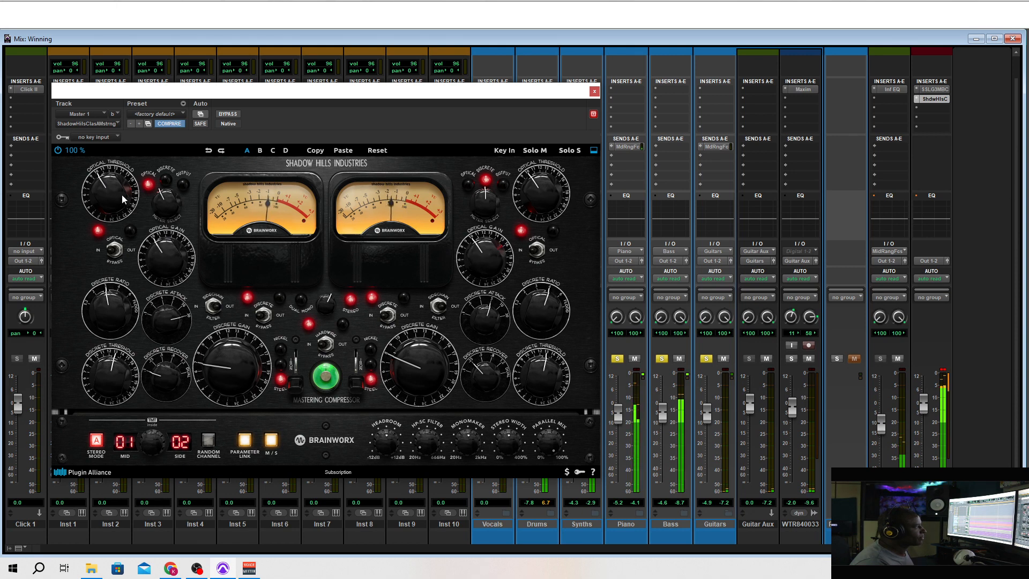
left_click_drag(121, 193, 121, 189)
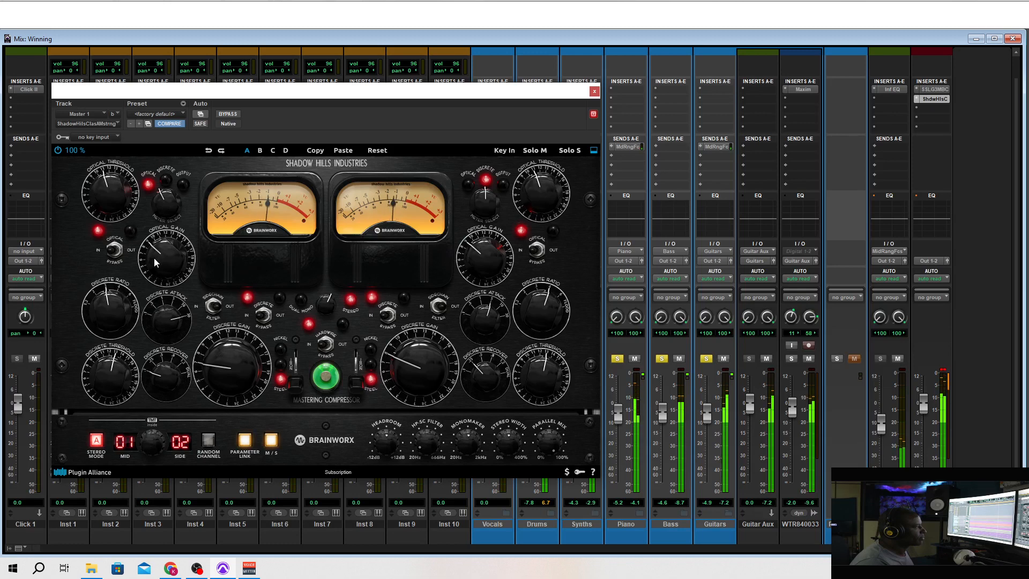
mouse_move(121, 200)
left_mouse_down()
mouse_move(121, 191)
mouse_move(114, 198)
left_mouse_up()
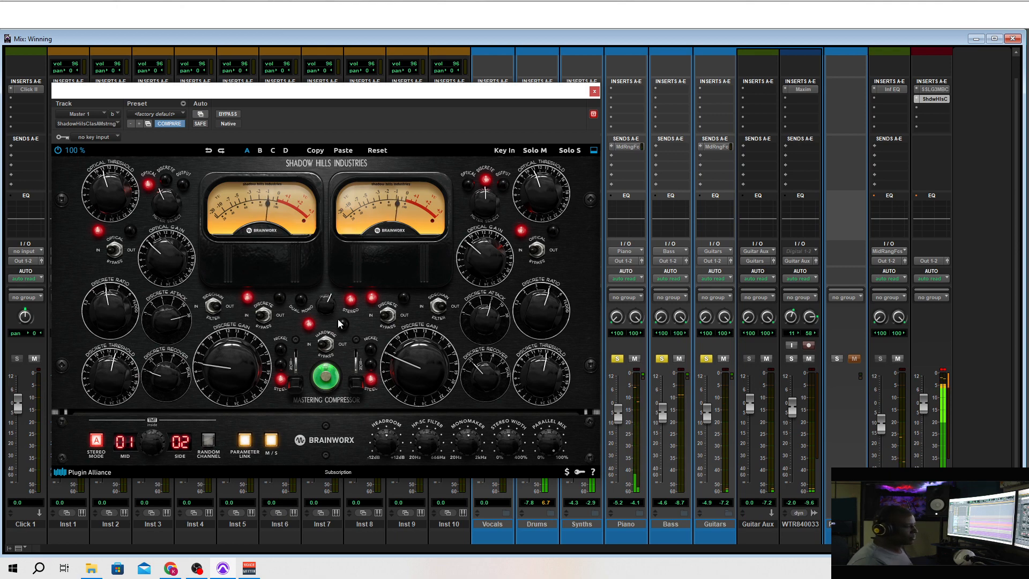
left_click(595, 93)
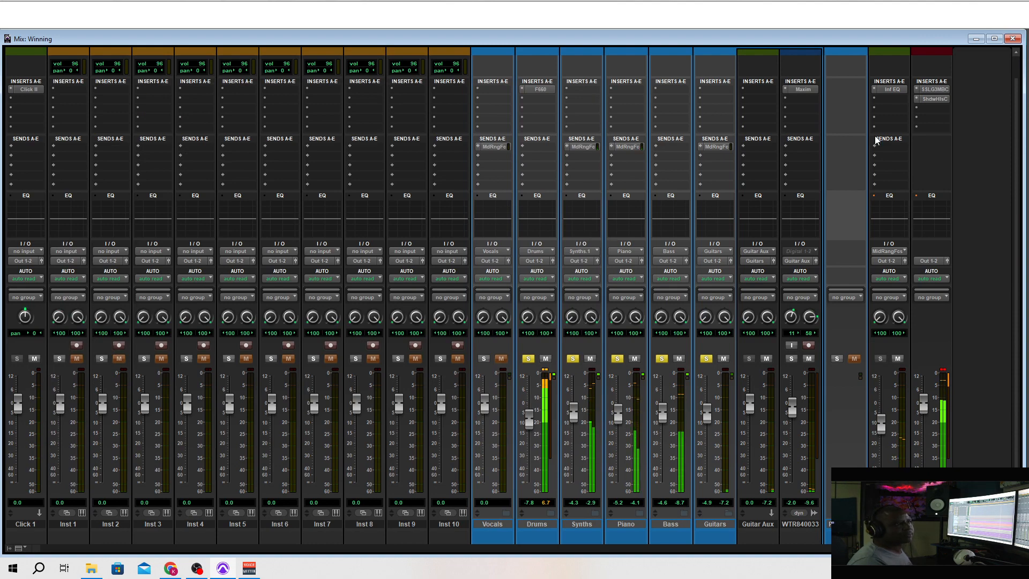
Step: Insert the stereo SPL IRON multichannel plug-in in the master track's third insert slot
left_click(939, 108)
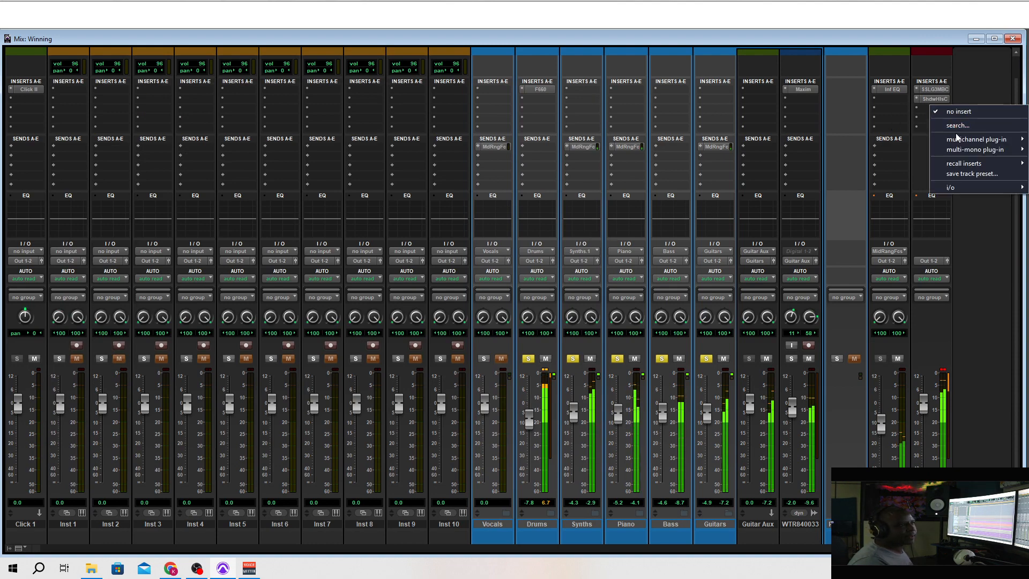
mouse_move(957, 138)
mouse_move(875, 149)
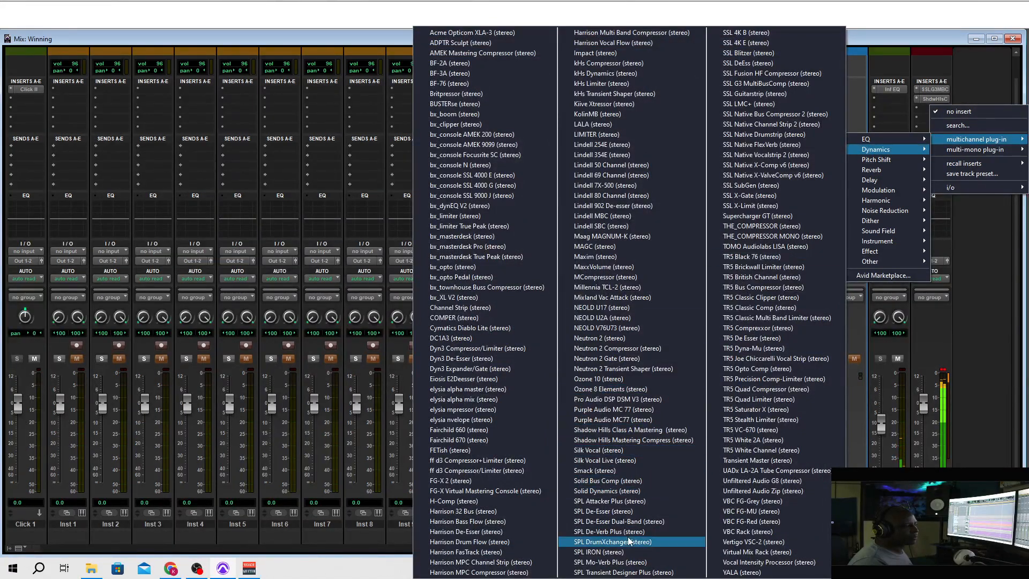
left_click(622, 561)
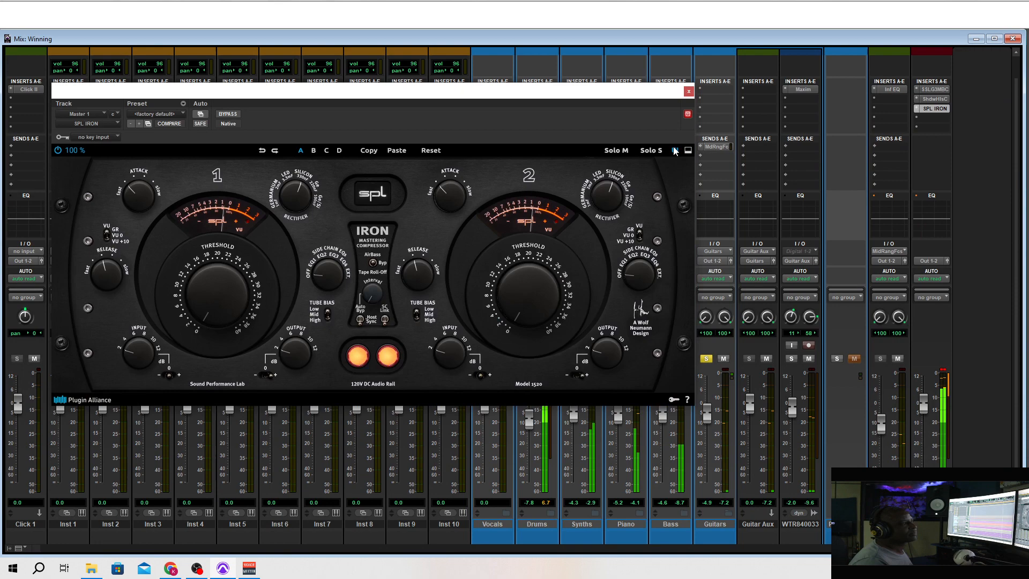
Step: Switch the SPL IRON interface colour to red and load the preset 16 GS_New York Style
left_click(675, 150)
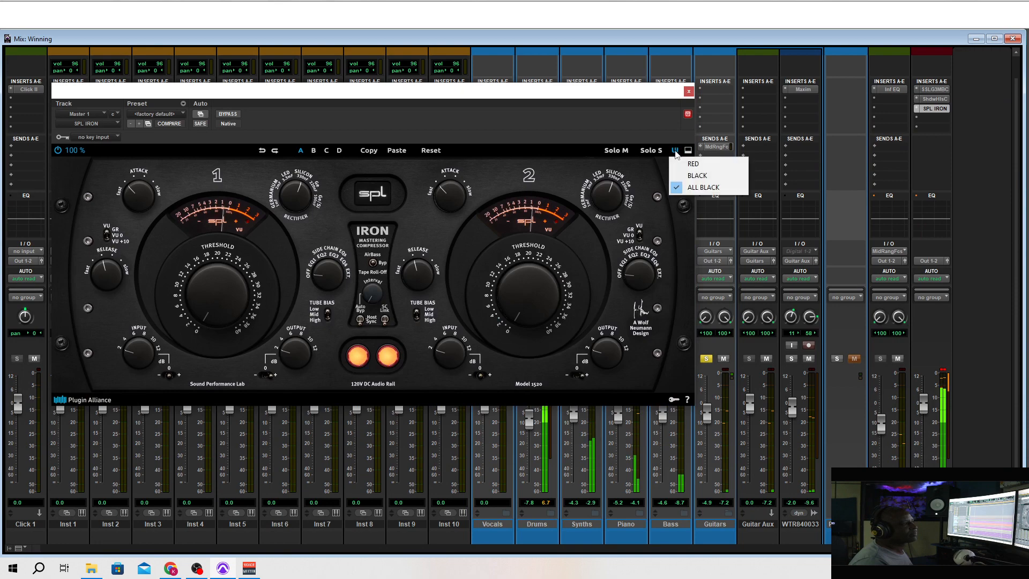
left_click(693, 163)
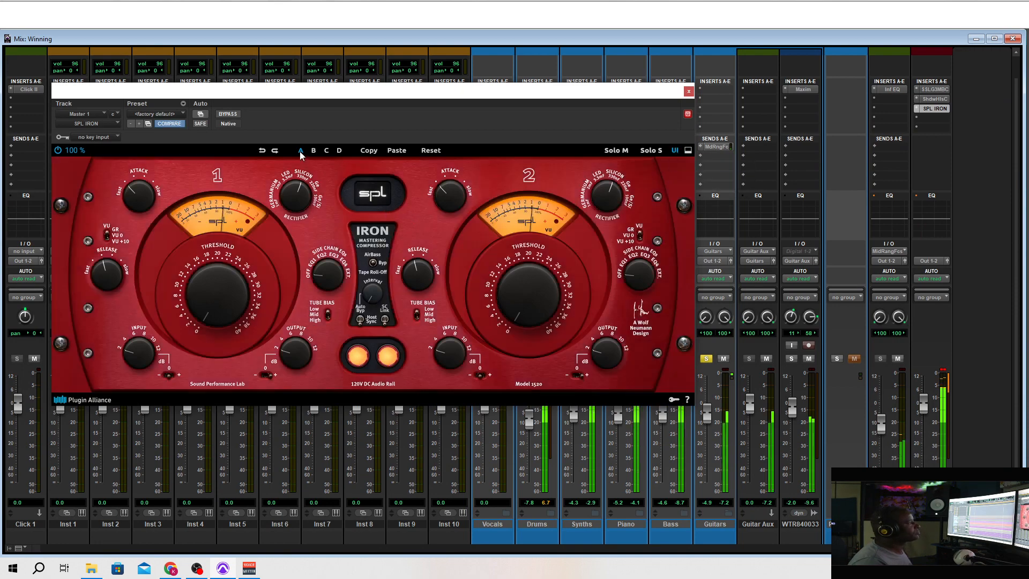
left_click(182, 114)
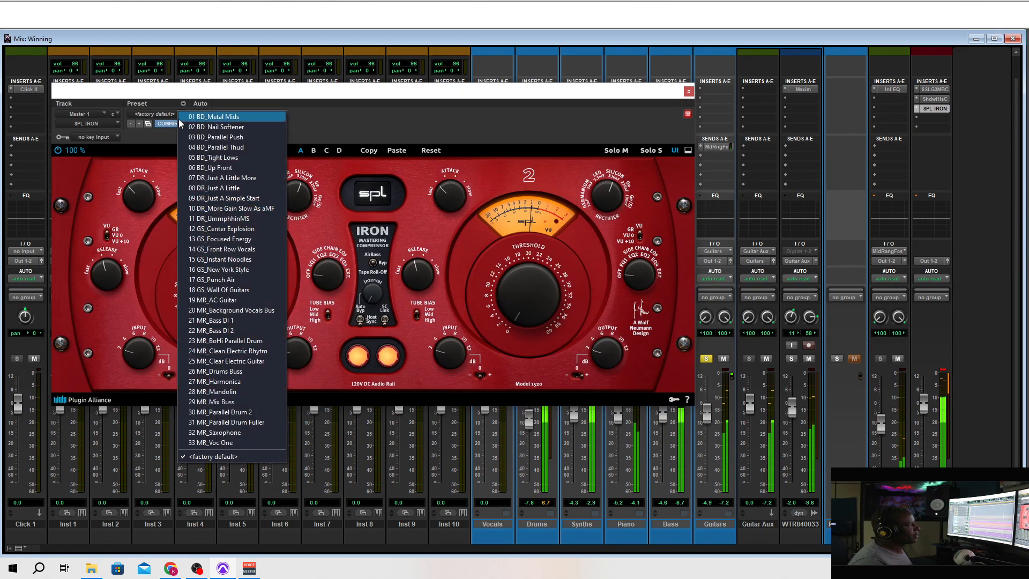
left_click(235, 270)
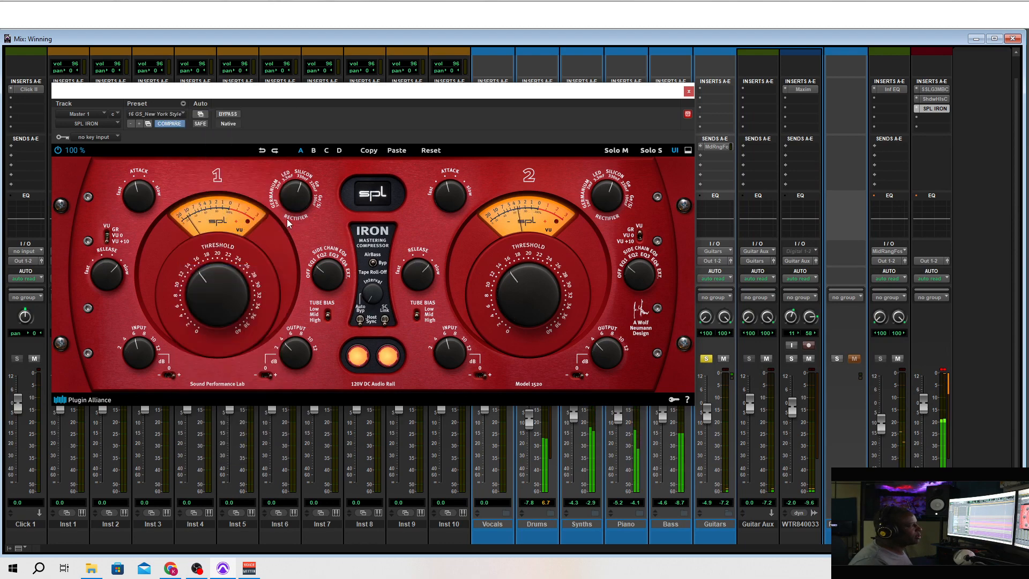
Step: Adjust the first channel's attack and release on the SPL IRON compressor and close the plug-in
left_click_drag(136, 204, 139, 187)
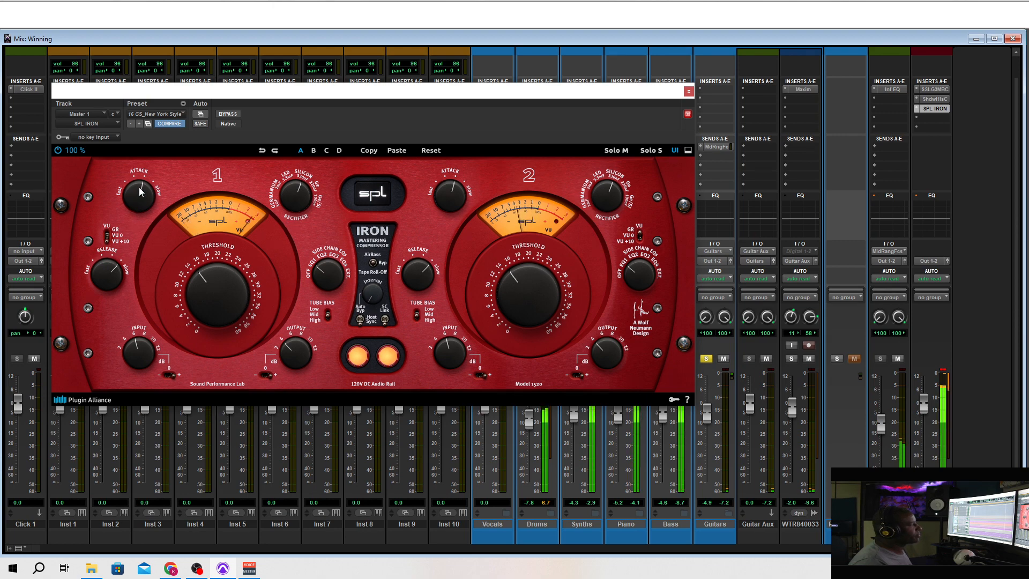
left_click_drag(101, 284, 101, 291)
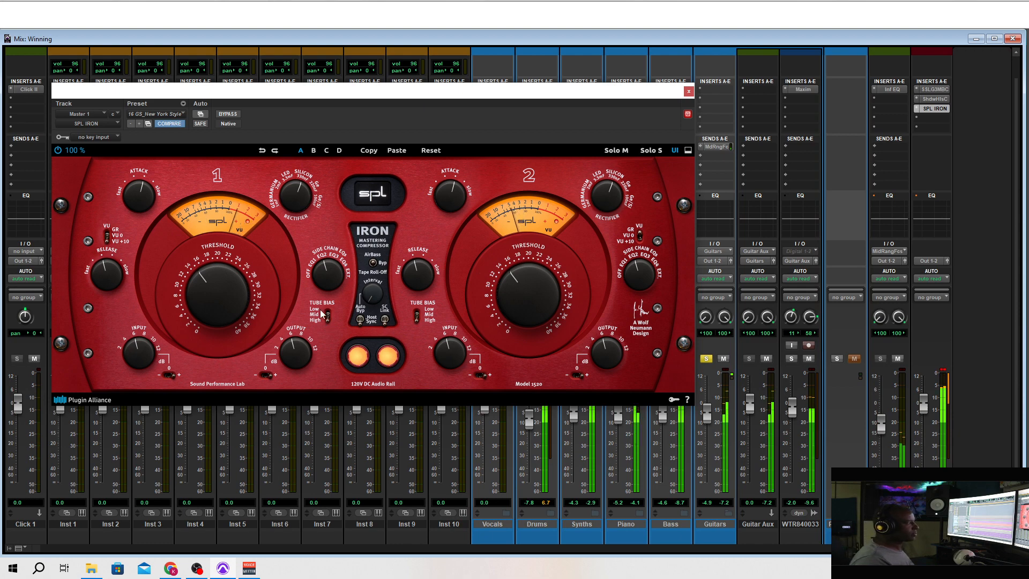
left_click(688, 92)
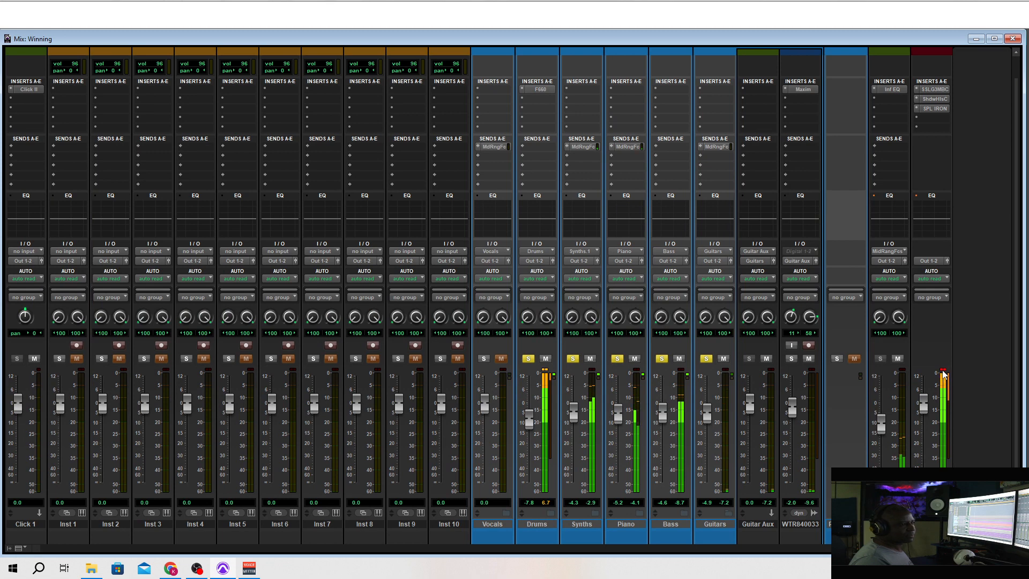
Step: Insert the stereo TR5 Stealth Limiter multichannel plug-in in the master track's fourth insert slot
left_click(930, 119)
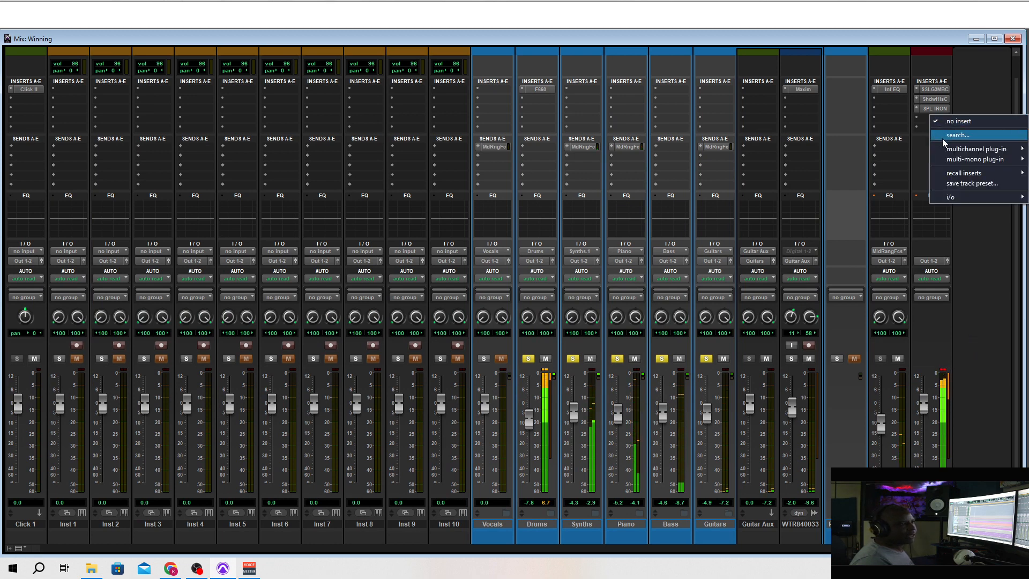
mouse_move(942, 147)
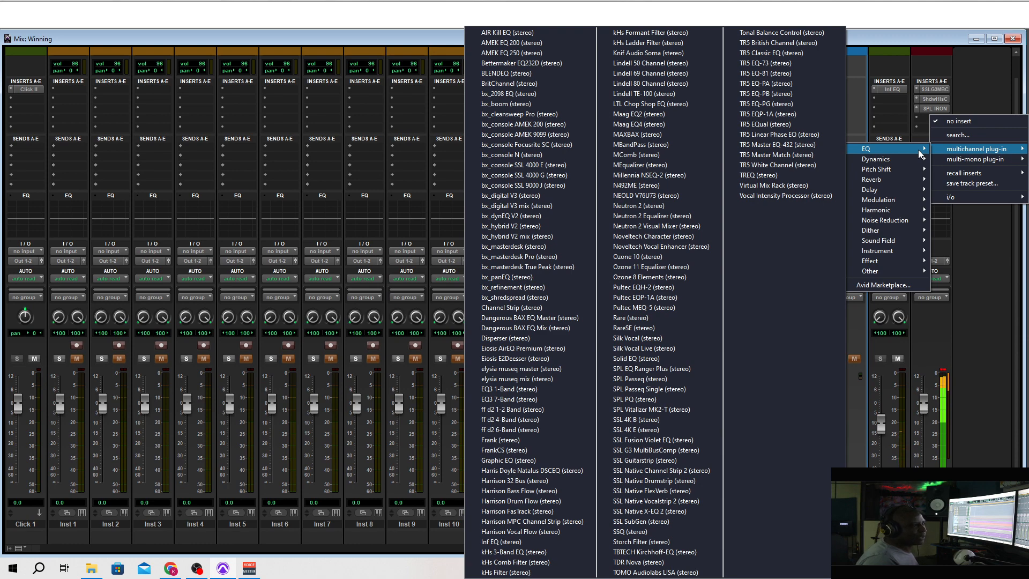
mouse_move(909, 188)
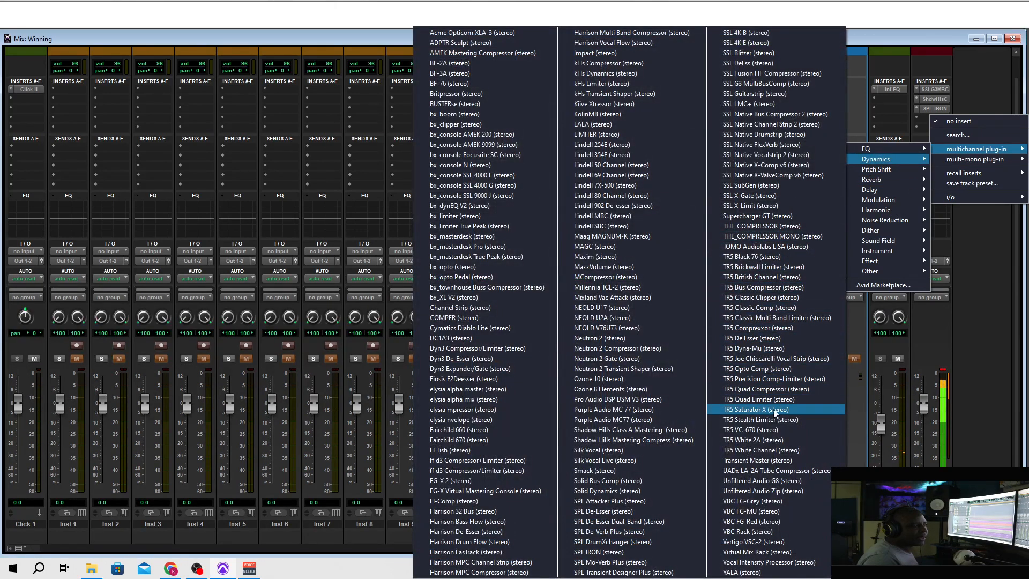
left_click(760, 419)
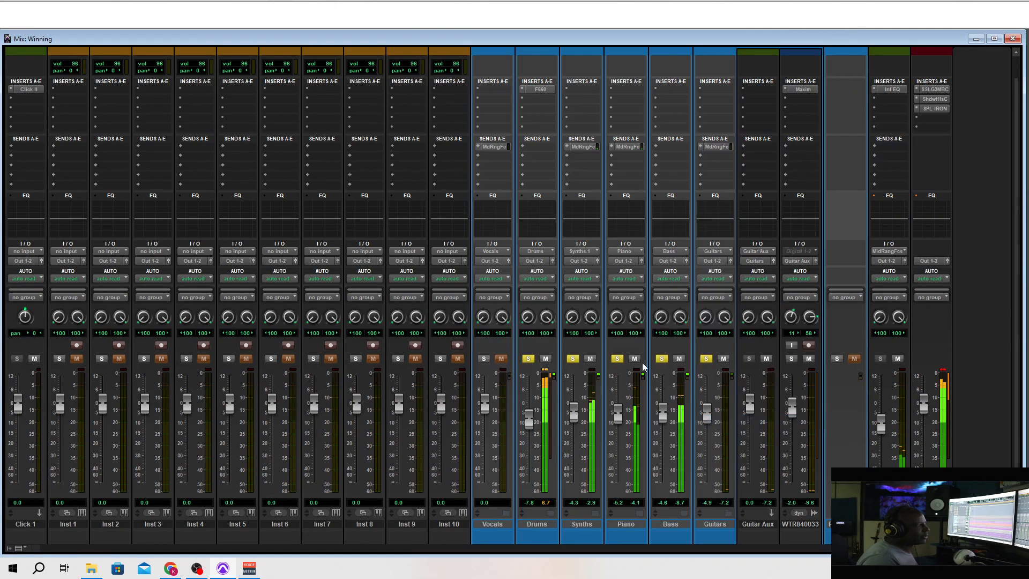
Step: Audition the Stealth Limiter's 3dB Boost - 24 Bit Dithered preset and compare its two 3dB Boost - Tight Mode intersample presets during playback
left_click(126, 143)
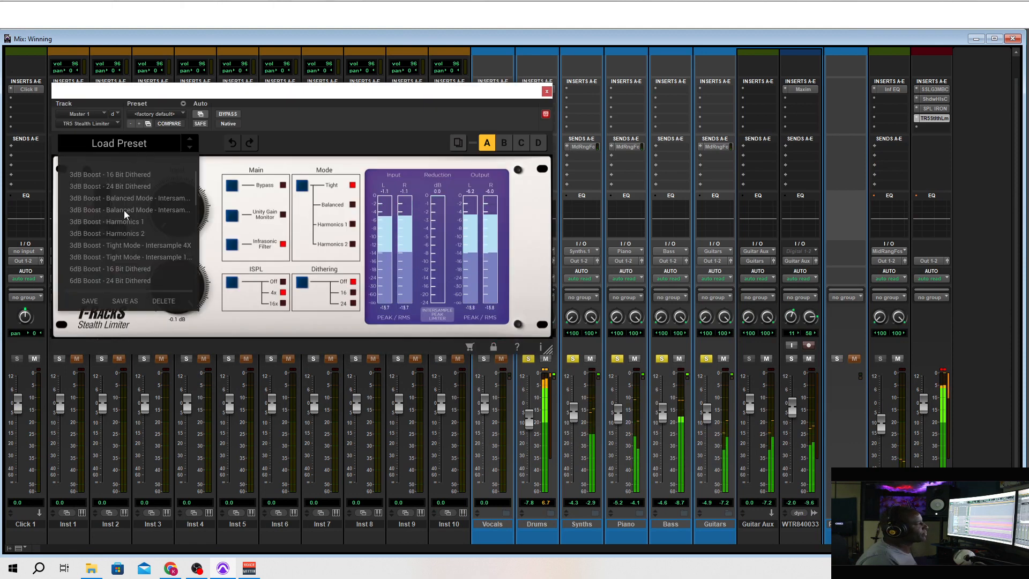
left_click(118, 187)
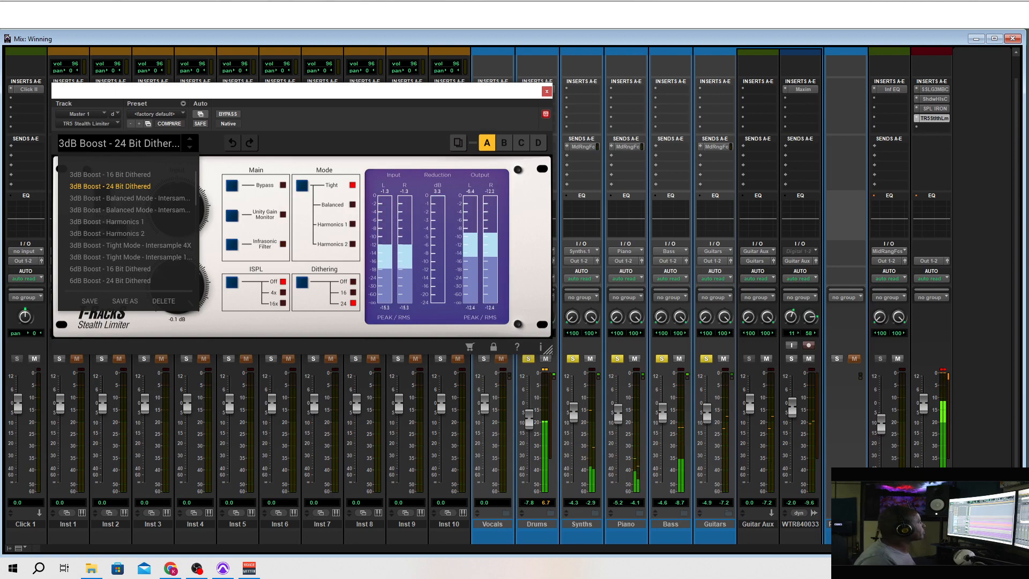
key("space")
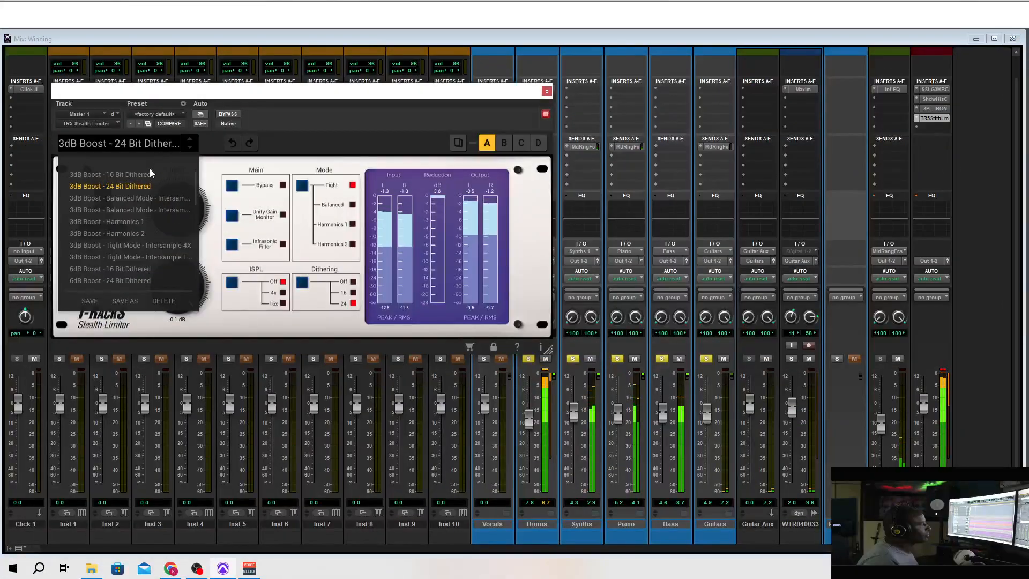
left_click(143, 248)
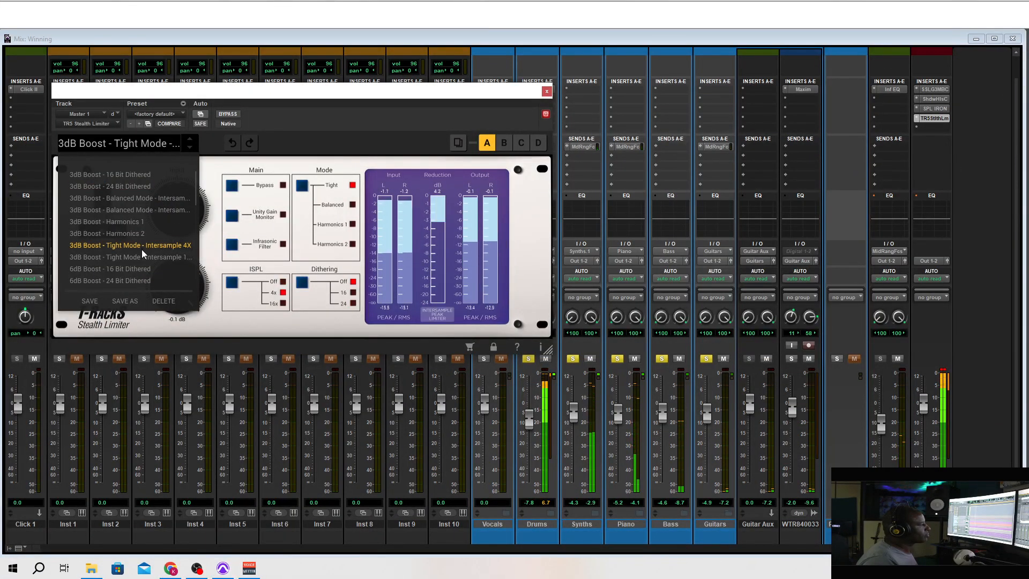
left_click(144, 256)
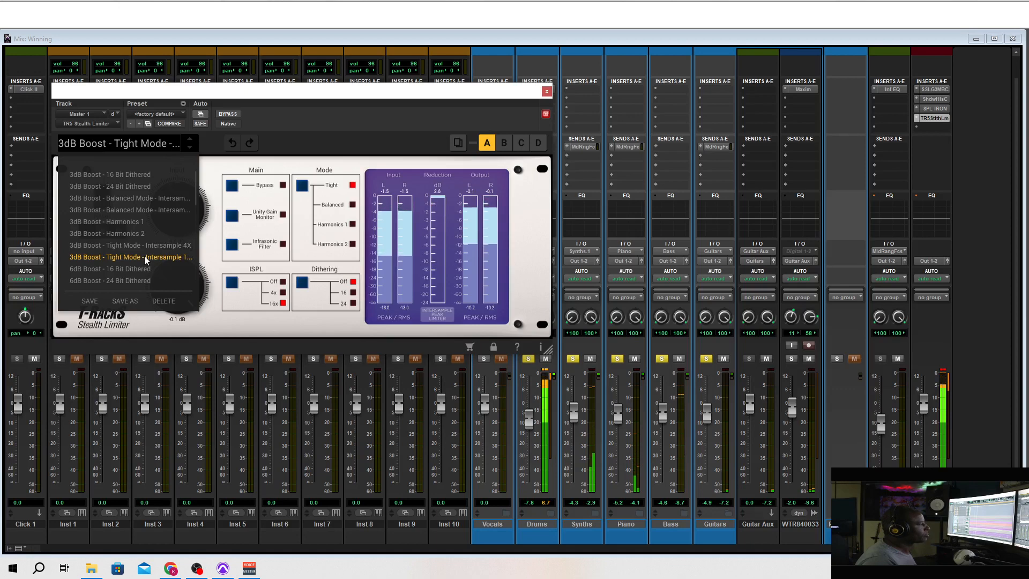
left_click(146, 247)
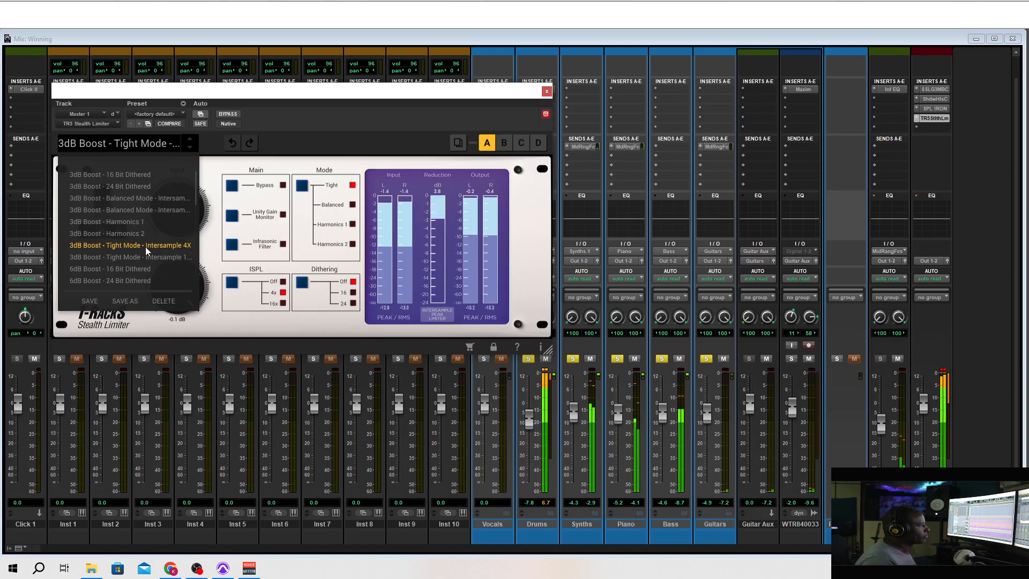
left_click(211, 150)
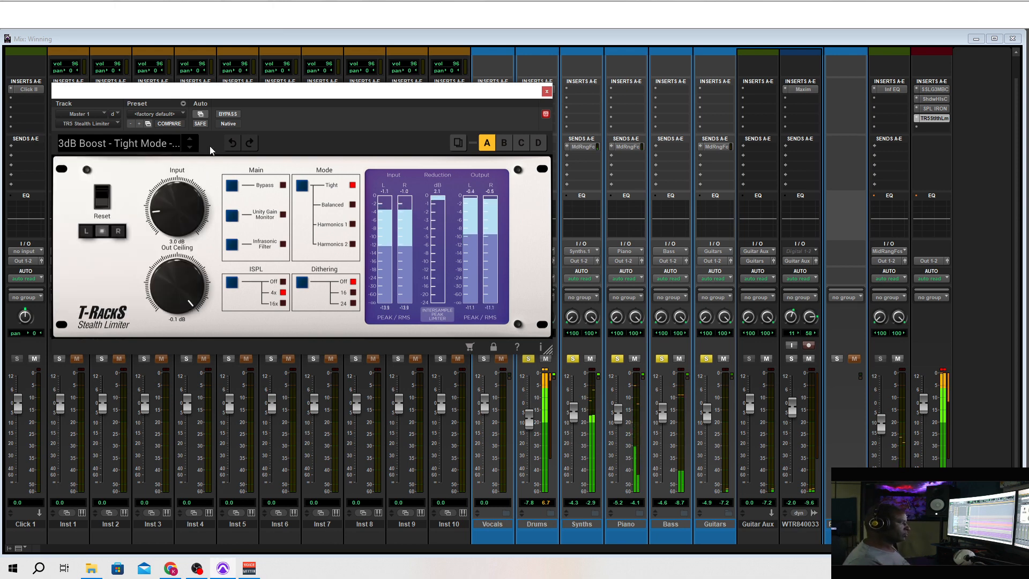
Step: Compare the limiter's 3dB Balanced Mode and 6dB Boost presets, keep 6dB Boost - 16 Bit Dithered, and close the plug-in
left_click(156, 143)
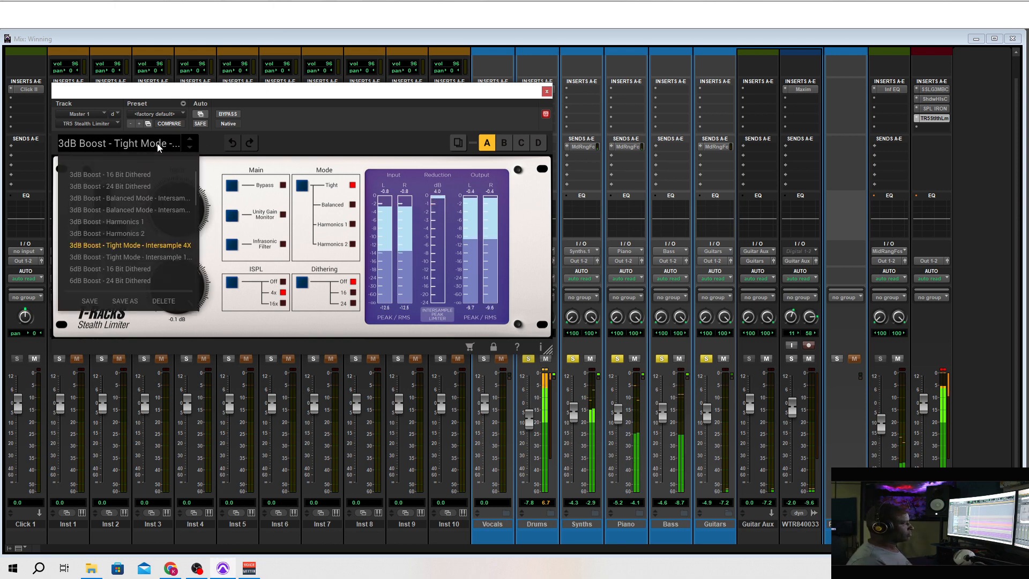
left_click(144, 209)
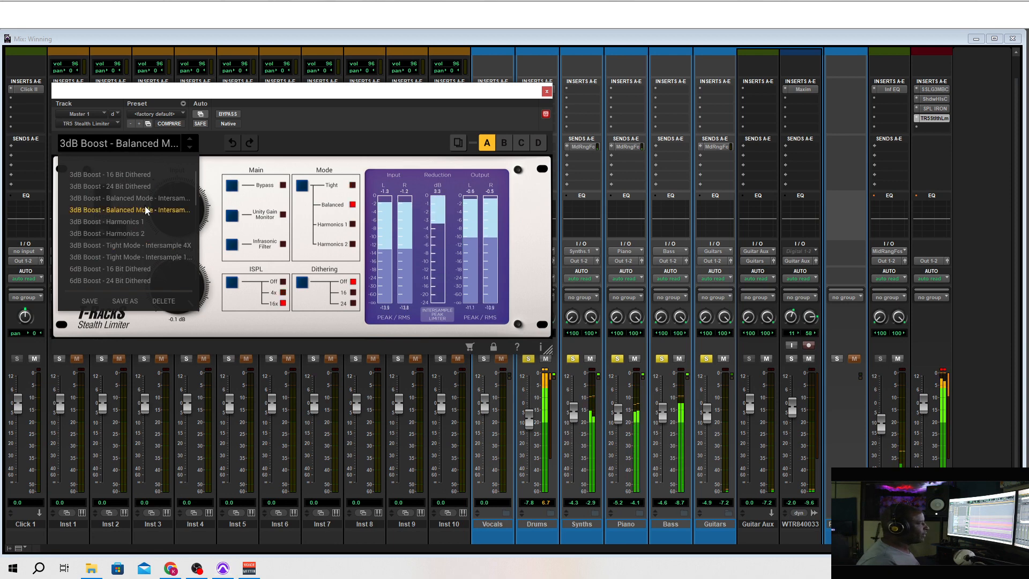
left_click(128, 269)
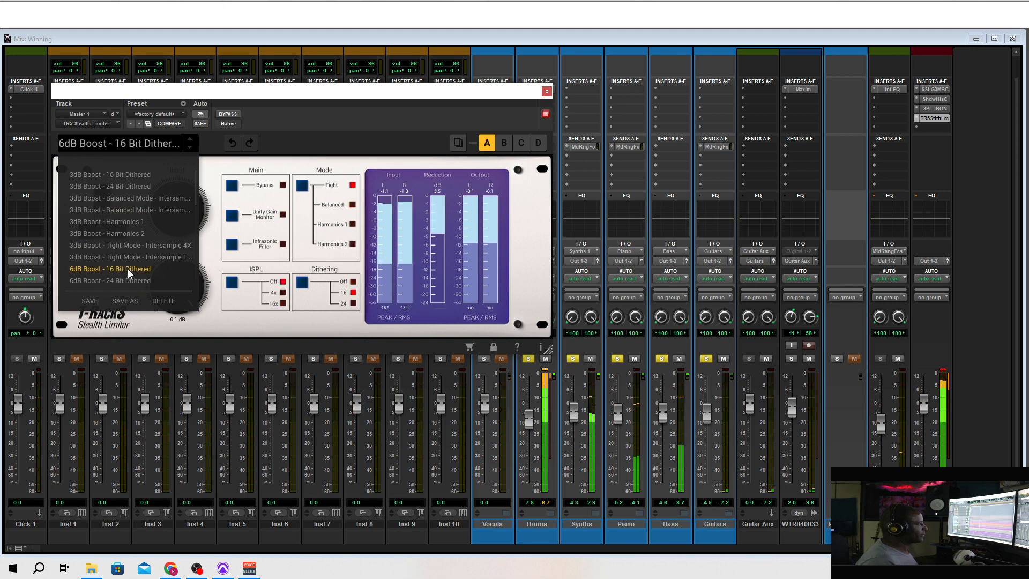
left_click(127, 279)
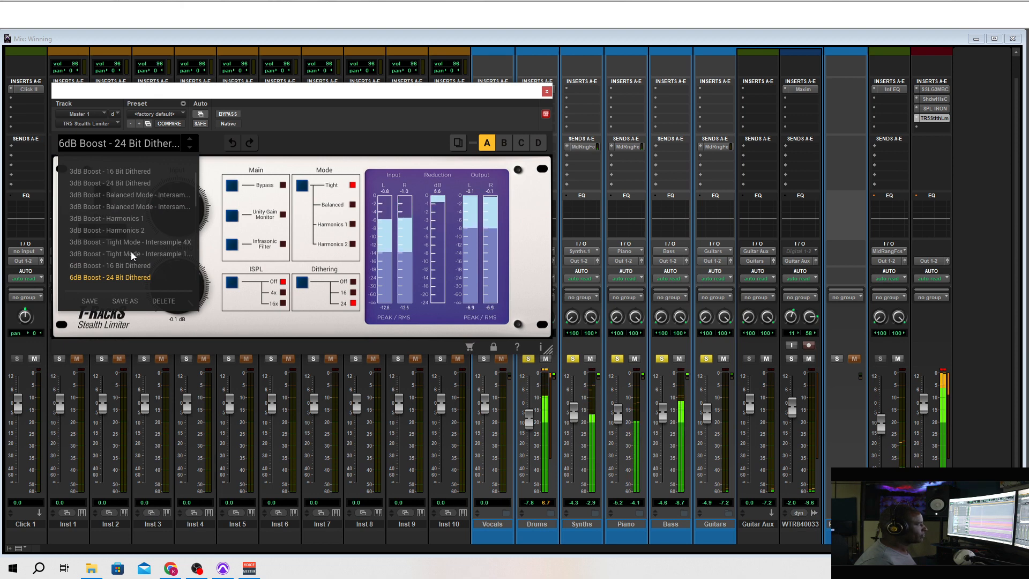
left_click(126, 267)
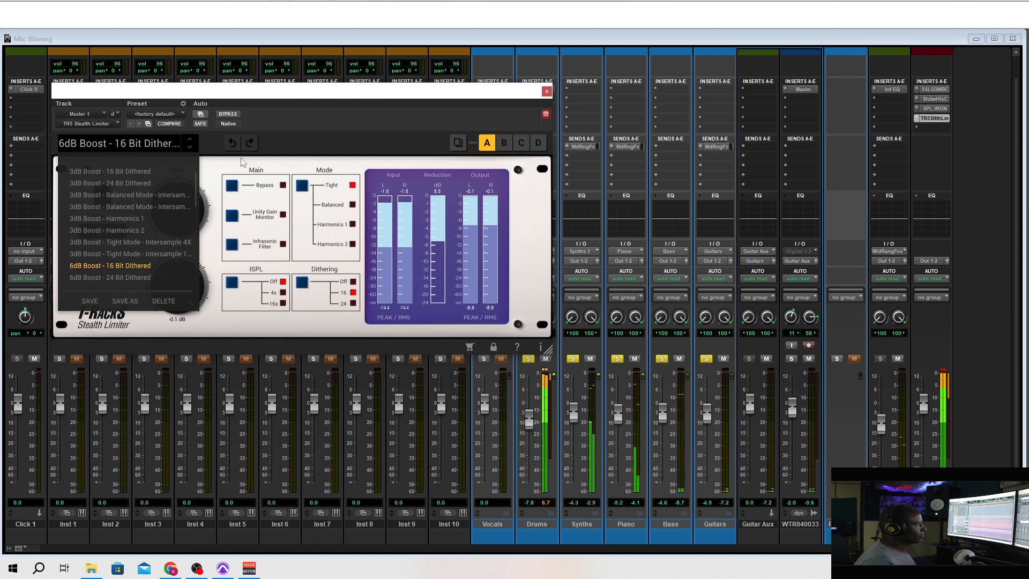
left_click(313, 138)
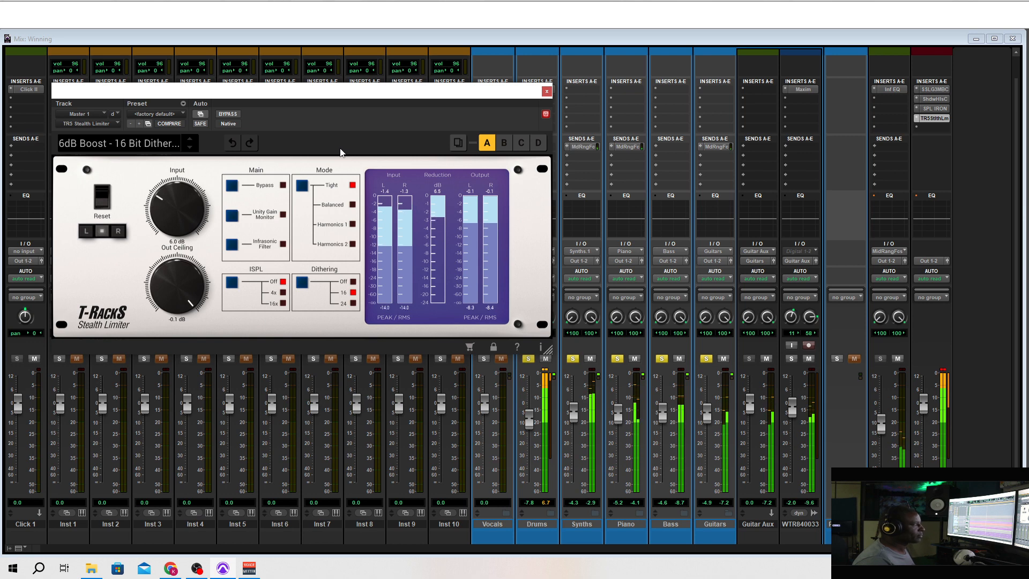
left_click(547, 92)
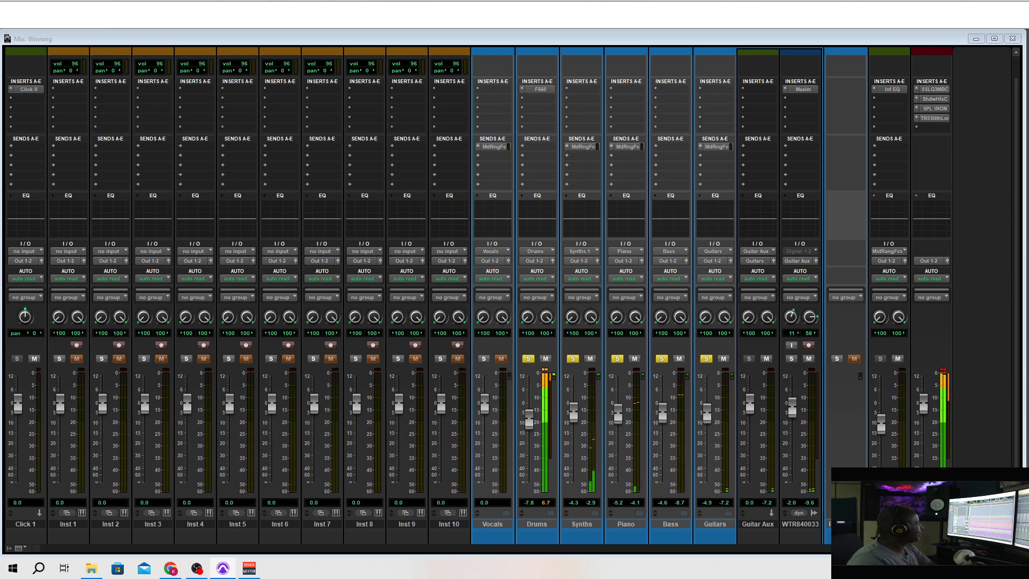
Step: Switch to the Edit window, stop playback and return the playhead to the start of the session
key("ctrl+equal")
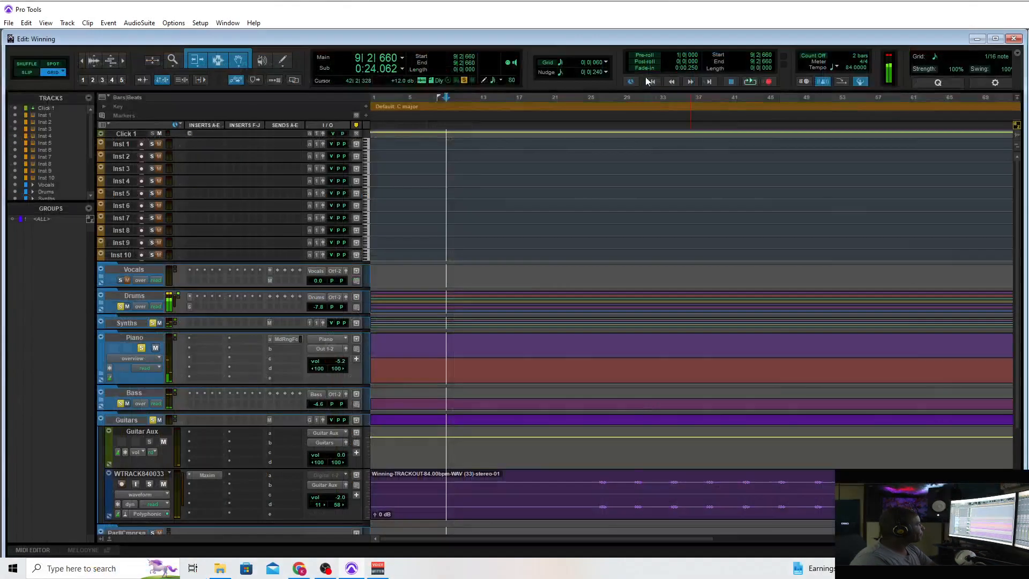
key("space")
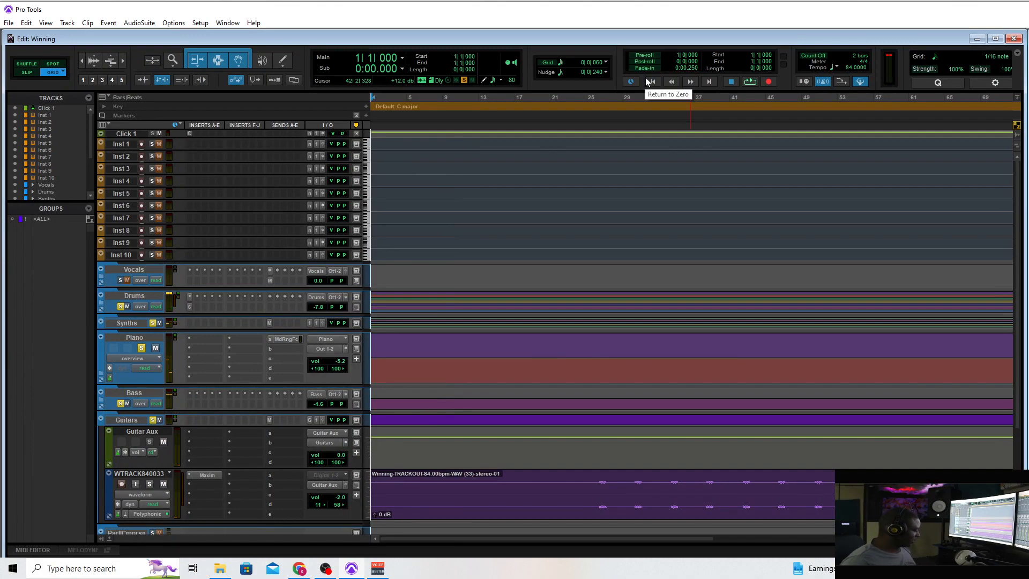